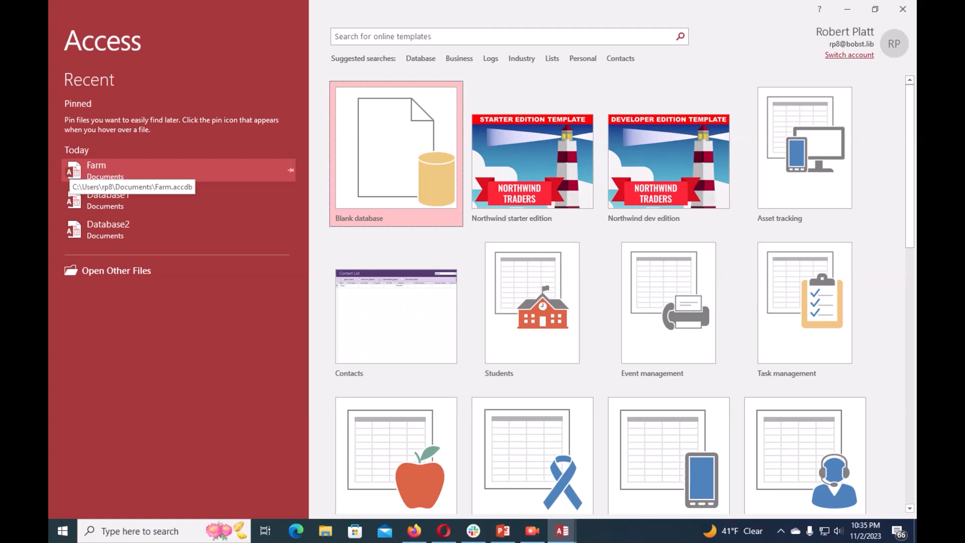
Open the recently used Farm database
{"action": "left_click", "coordinate": [95, 171]}
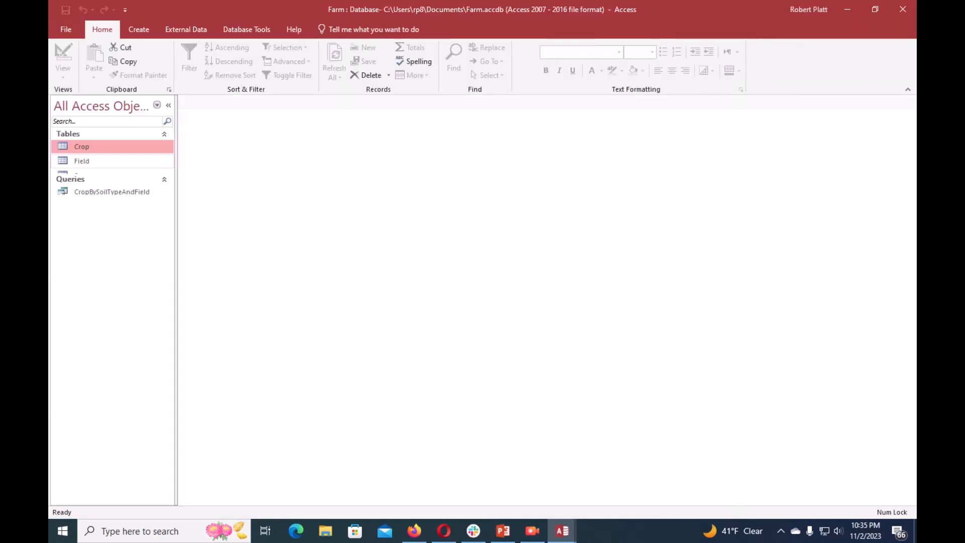
Go through the Crop, Field and Seasons tables and the CropBySoilTypeAndField query in the database's object list
{"action": "left_click", "coordinate": [91, 162]}
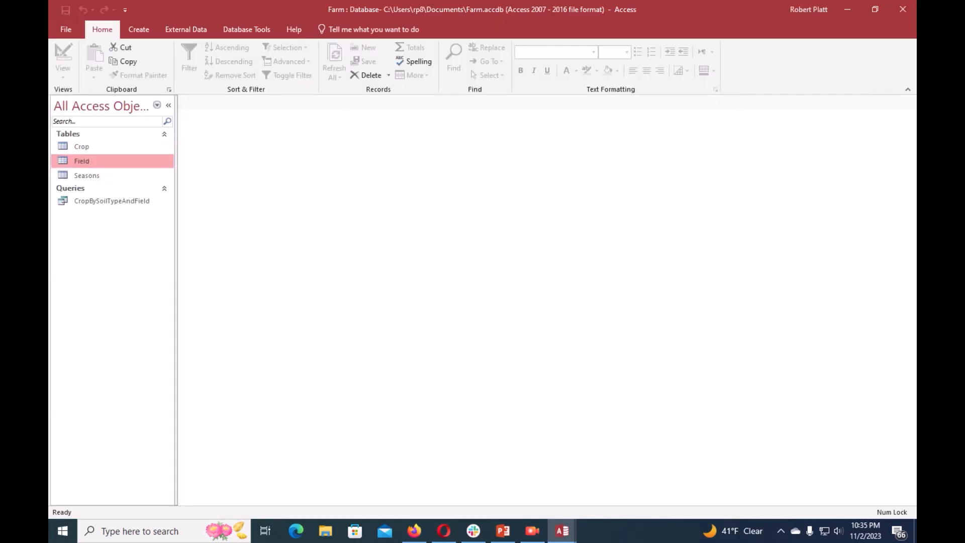
{"action": "left_click", "coordinate": [88, 176]}
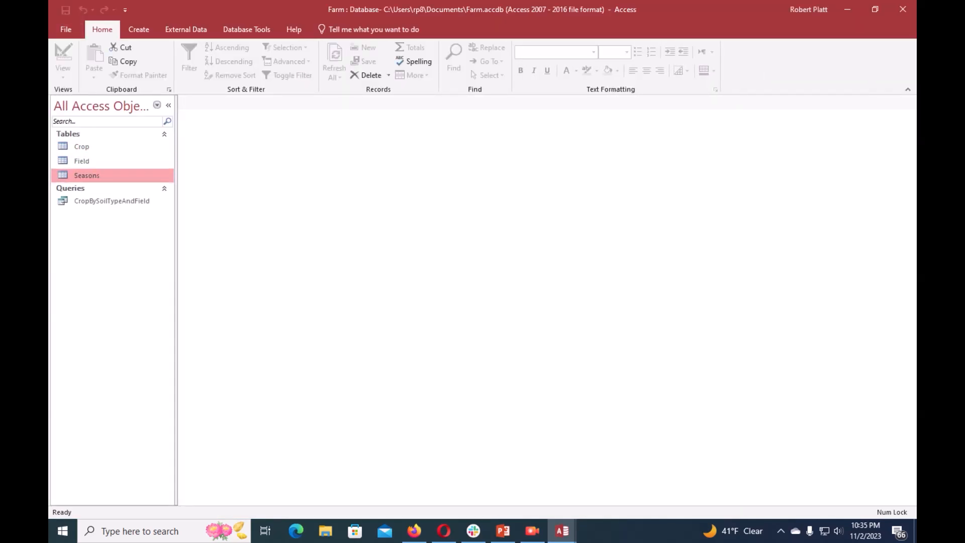
{"action": "left_click", "coordinate": [85, 147]}
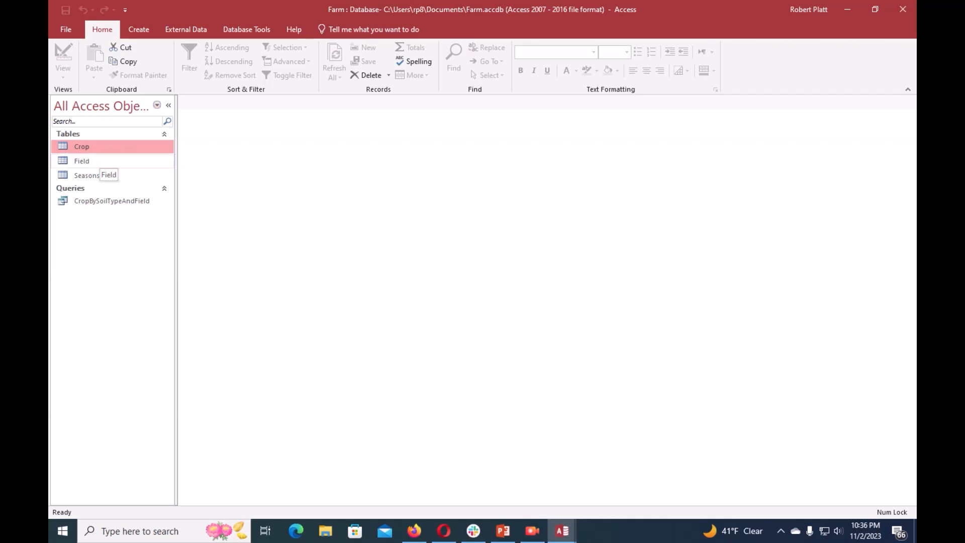
{"action": "left_click", "coordinate": [99, 161]}
{"action": "left_click", "coordinate": [98, 176]}
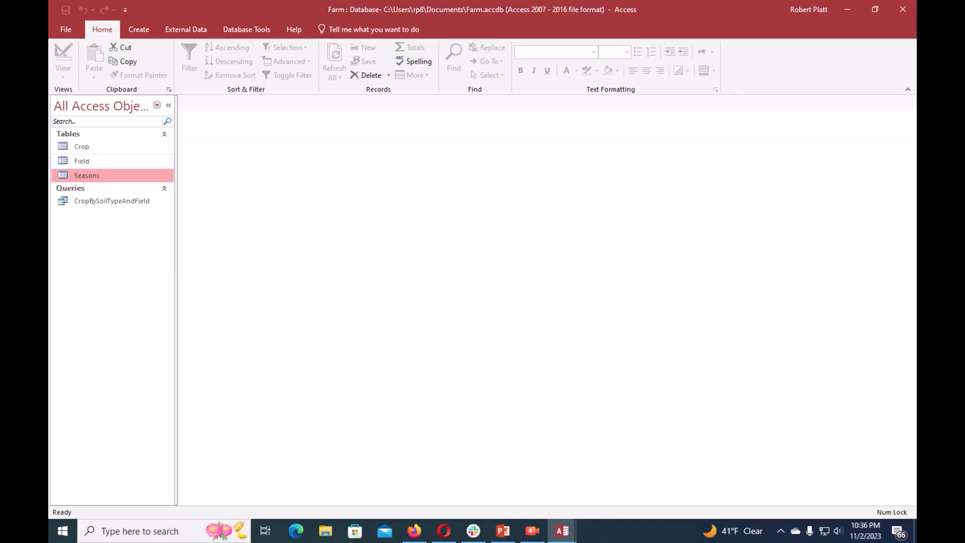
{"action": "left_click", "coordinate": [98, 161]}
{"action": "left_click", "coordinate": [98, 147]}
{"action": "left_click", "coordinate": [98, 161]}
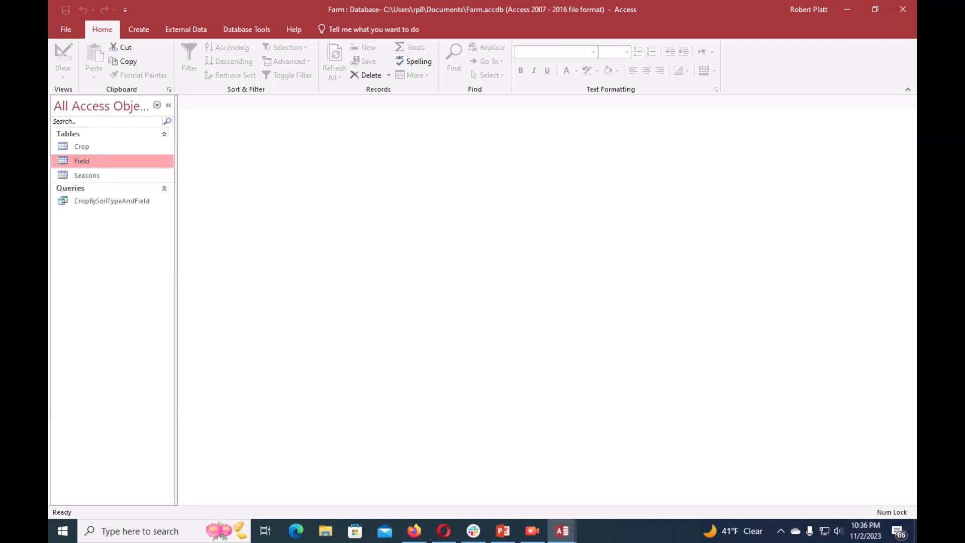
{"action": "left_click", "coordinate": [98, 175]}
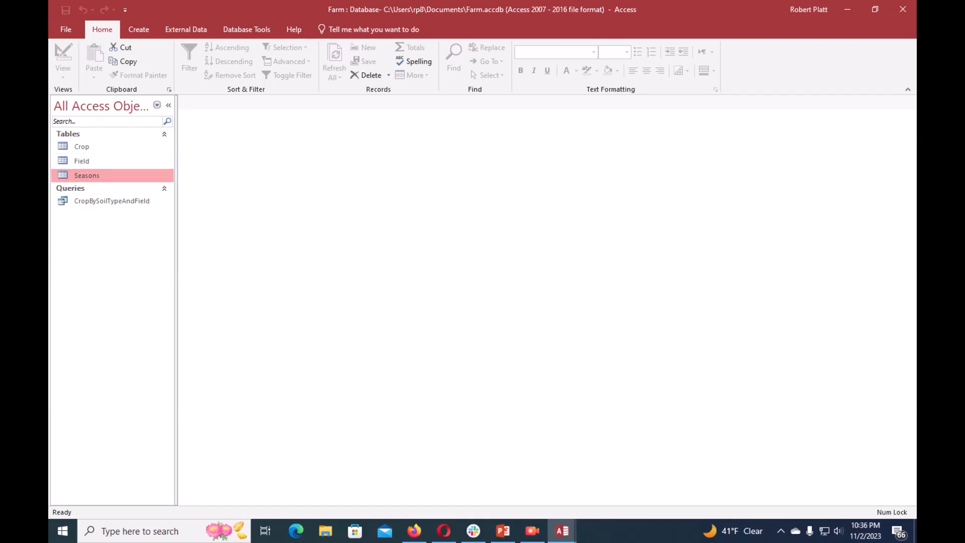
{"action": "left_click", "coordinate": [111, 201]}
Open the Crop table to show its records
{"action": "left_click", "coordinate": [98, 146]}
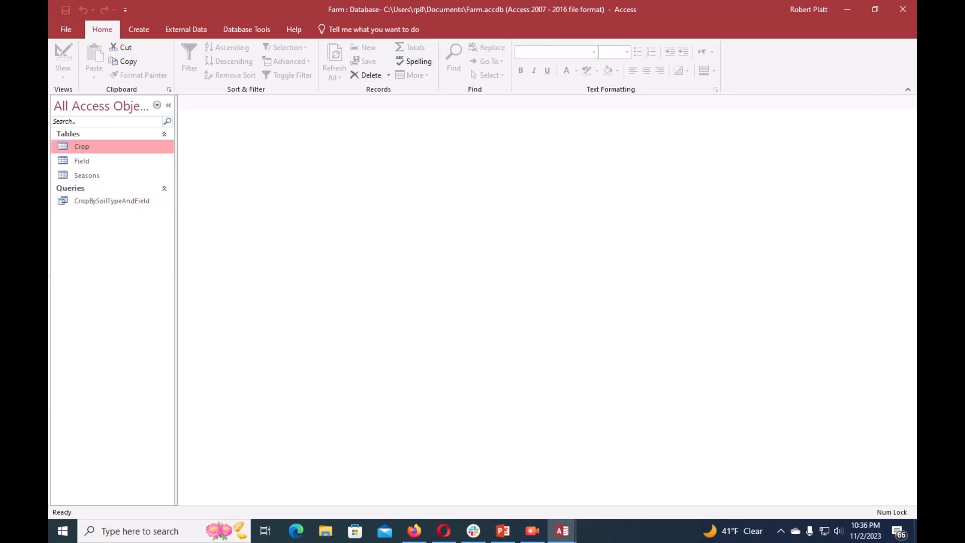
{"action": "right_click", "coordinate": [85, 146]}
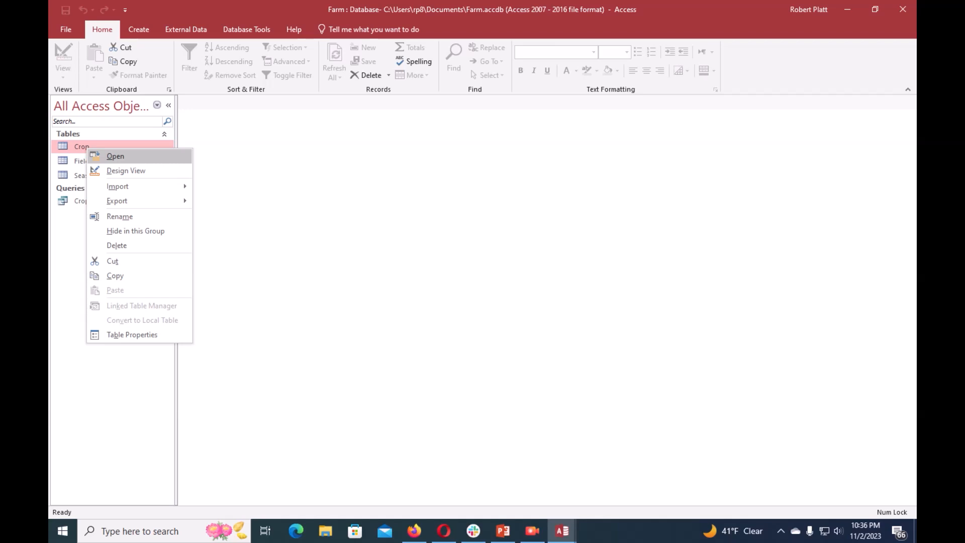
{"action": "key", "text": "Return"}
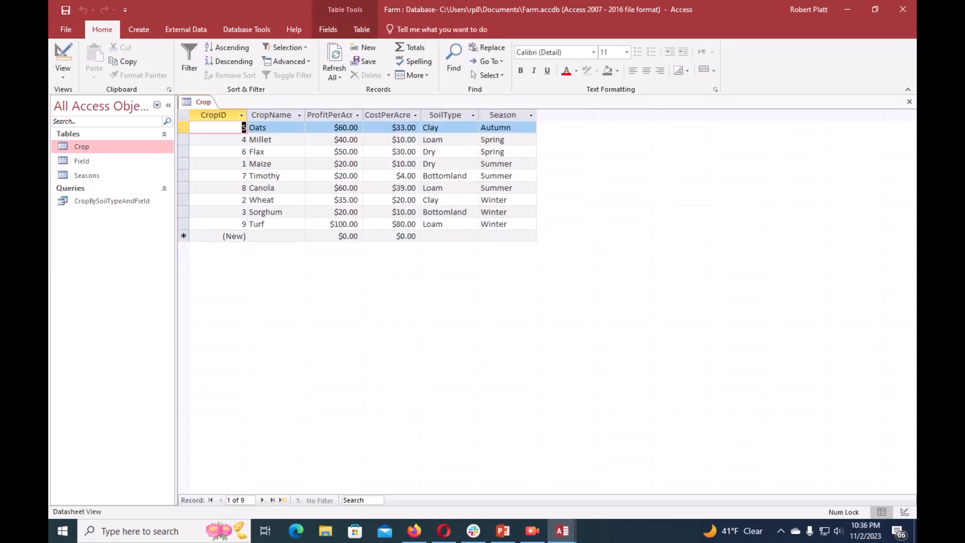
{"action": "right_click", "coordinate": [204, 102]}
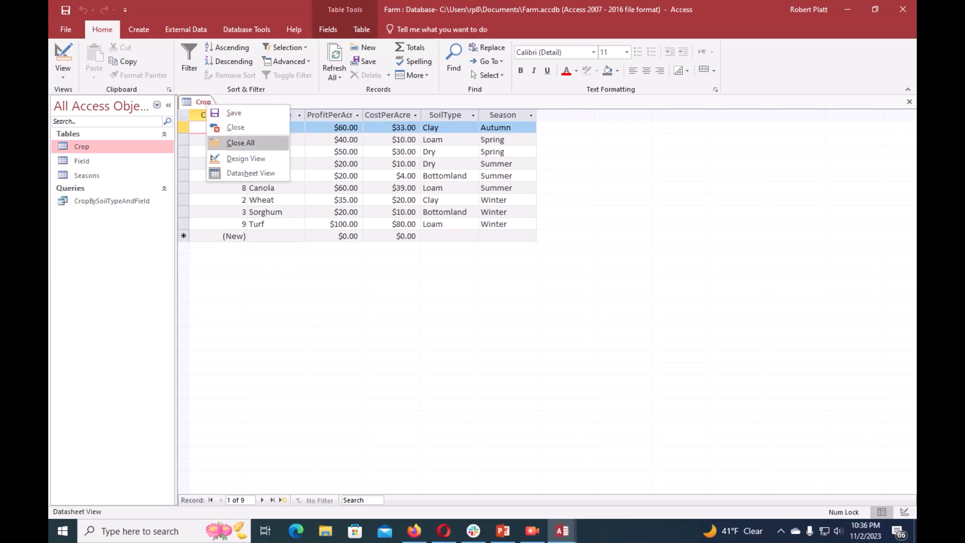
{"action": "key", "text": "Escape"}
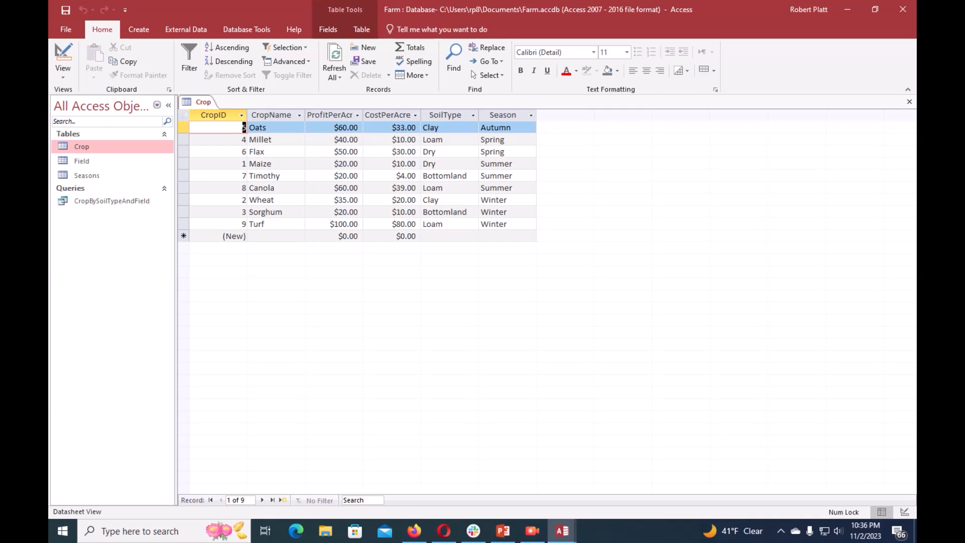
Sort the Crop records by CropID from largest to smallest, and re-sort them from smallest to largest
{"action": "left_click", "coordinate": [242, 116]}
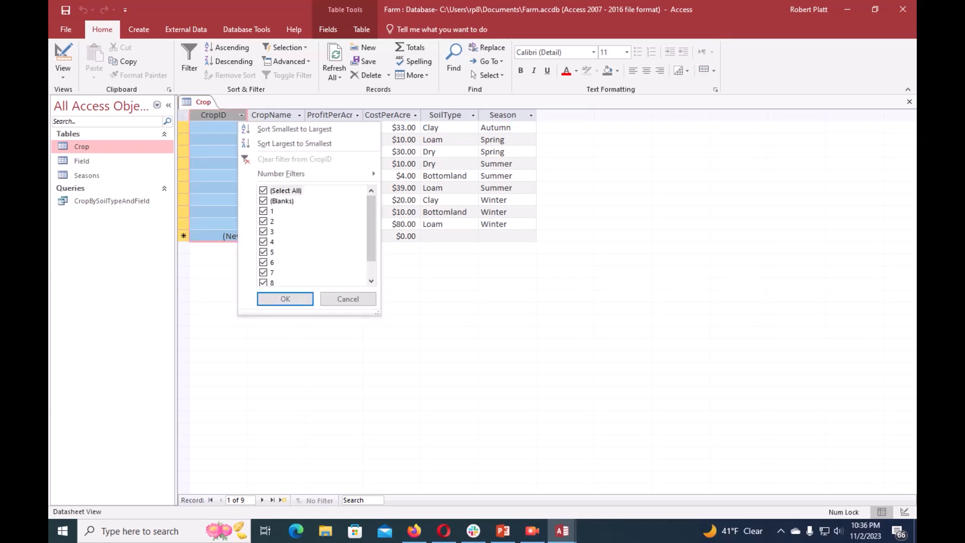
{"action": "left_click", "coordinate": [294, 143]}
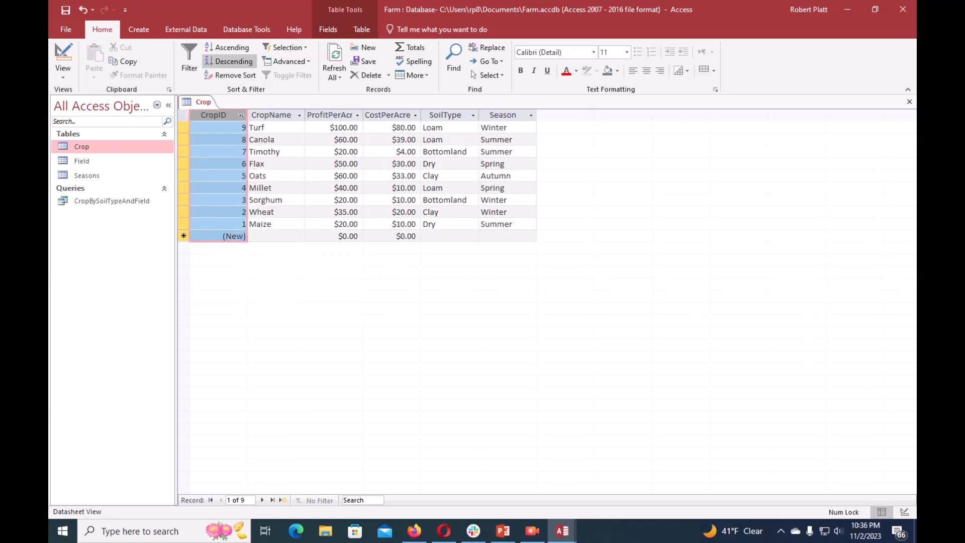
{"action": "left_click", "coordinate": [242, 115]}
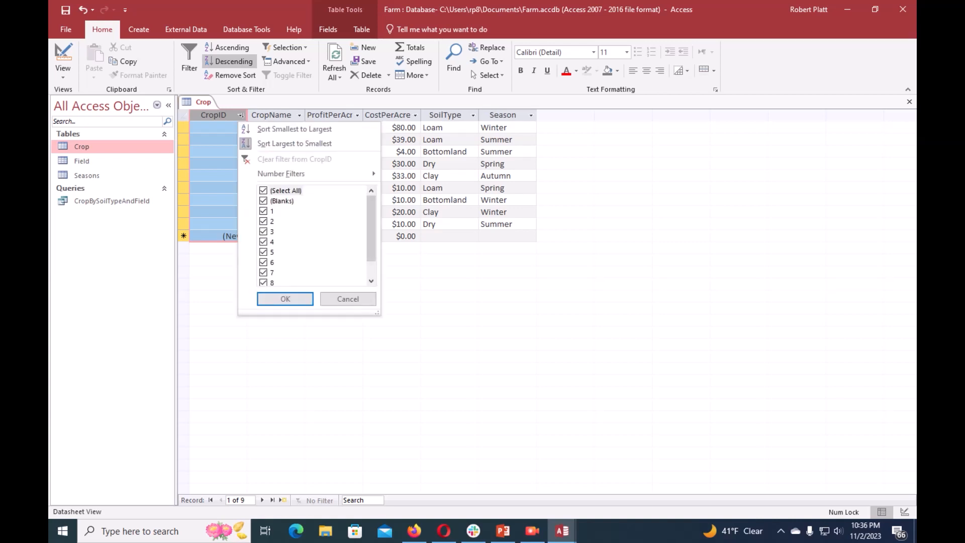
{"action": "left_click", "coordinate": [294, 129]}
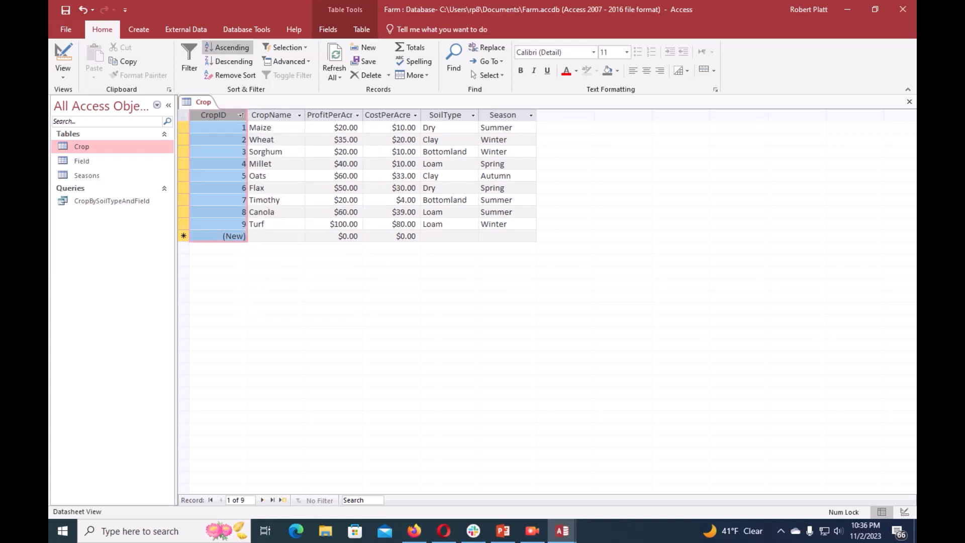
Widen the ProfitPerAcre column of the Crop table until its full heading fits
{"action": "left_click", "coordinate": [507, 236]}
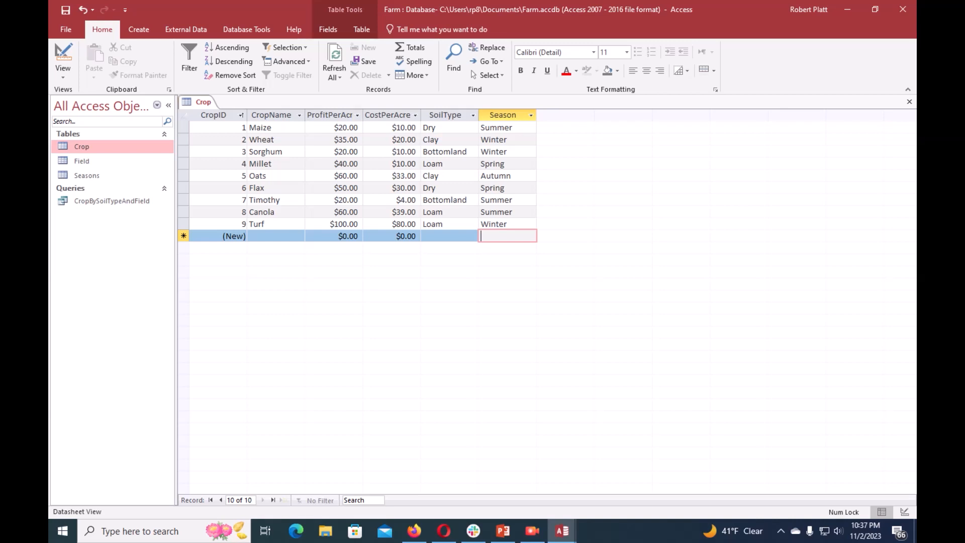
{"action": "left_click_drag", "start_coordinate": [363, 114], "coordinate": [379, 115]}
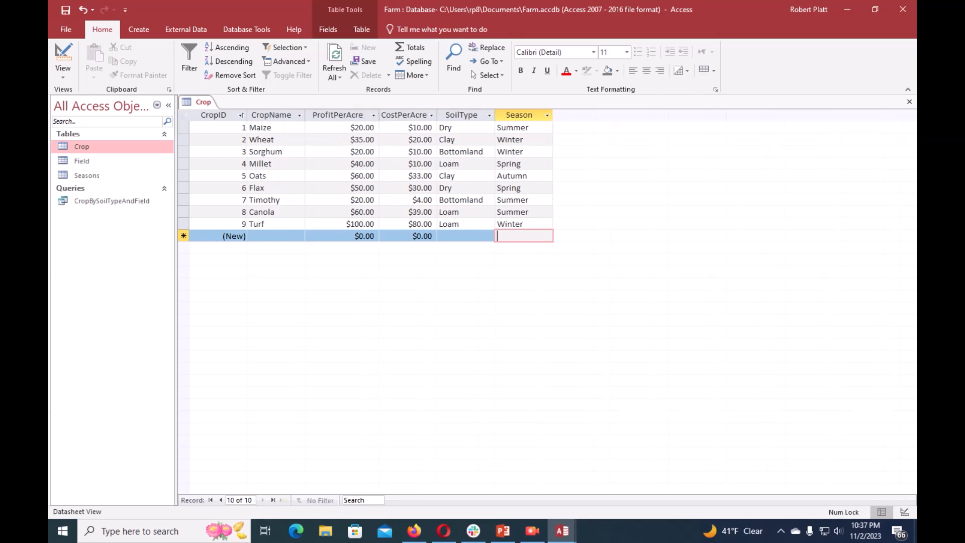
Examine the CropName and SoilType entries of several records in the Crop table
{"action": "left_click", "coordinate": [259, 163]}
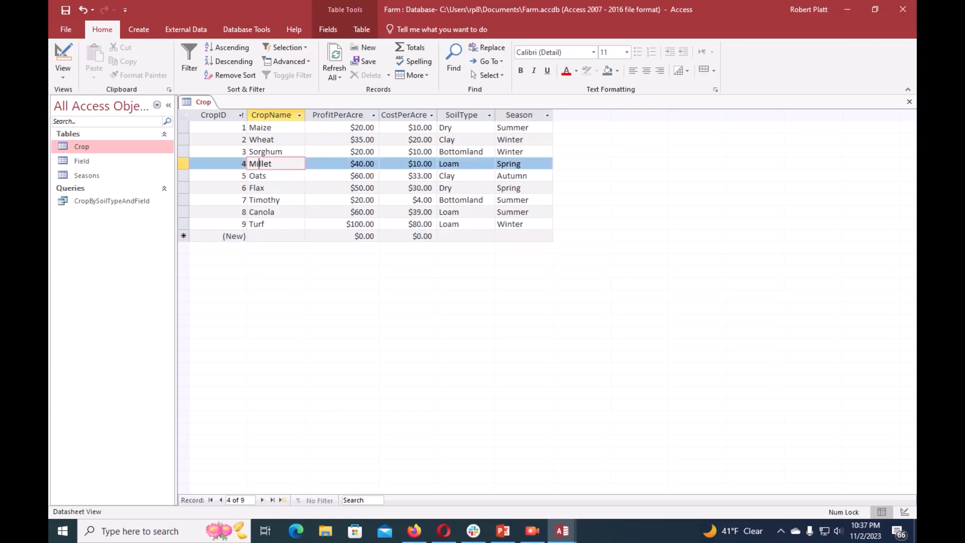
{"action": "left_click", "coordinate": [256, 139]}
{"action": "left_click", "coordinate": [264, 188]}
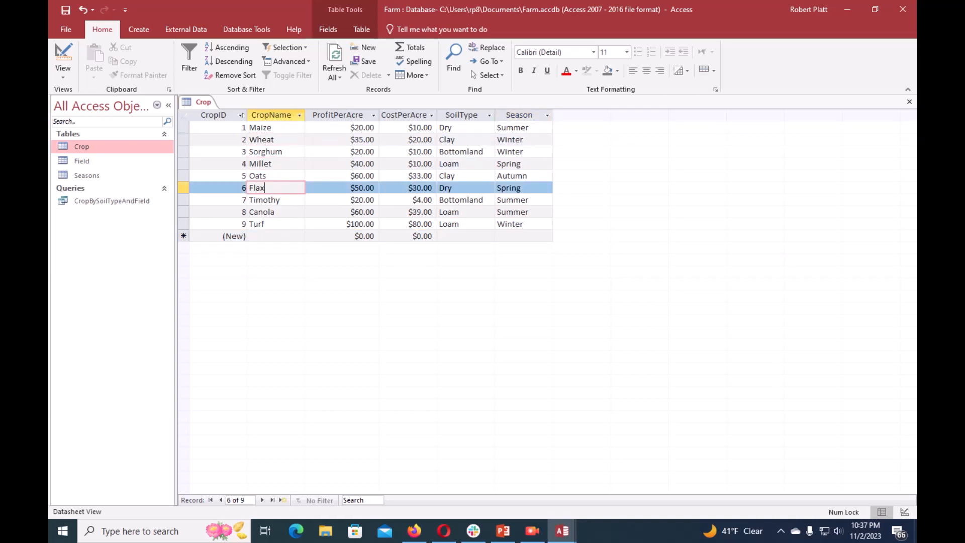
{"action": "left_click", "coordinate": [439, 151]}
{"action": "left_click", "coordinate": [455, 140]}
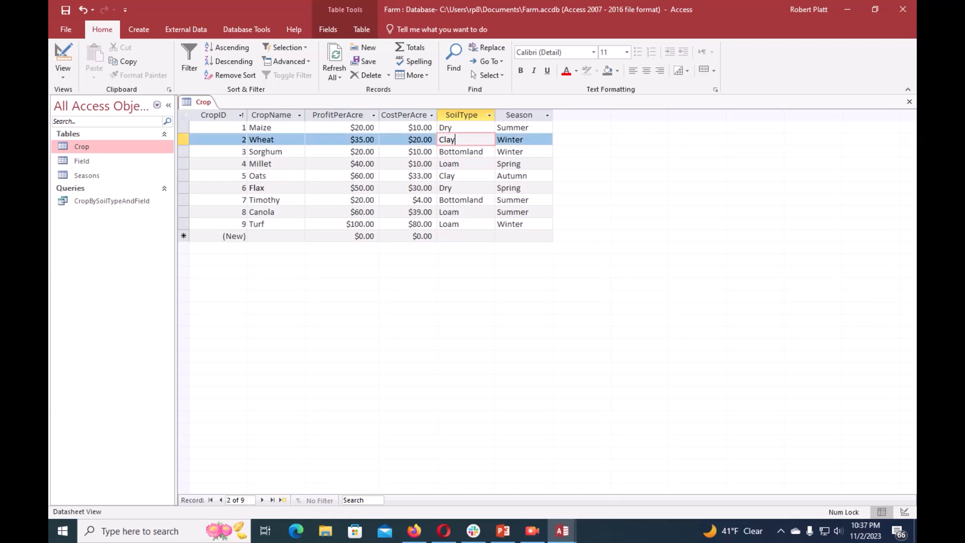
{"action": "left_click", "coordinate": [451, 188]}
{"action": "left_click", "coordinate": [454, 176]}
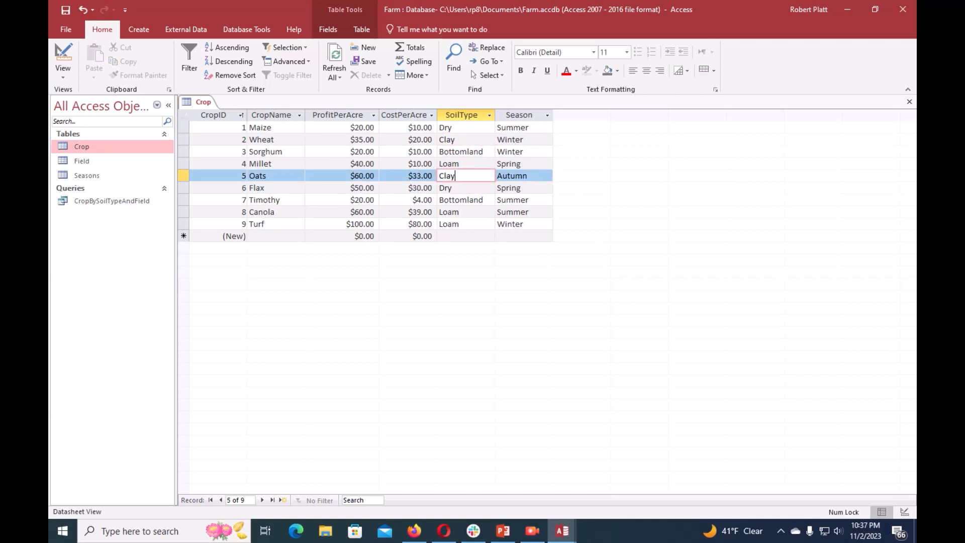
{"action": "left_click", "coordinate": [452, 164]}
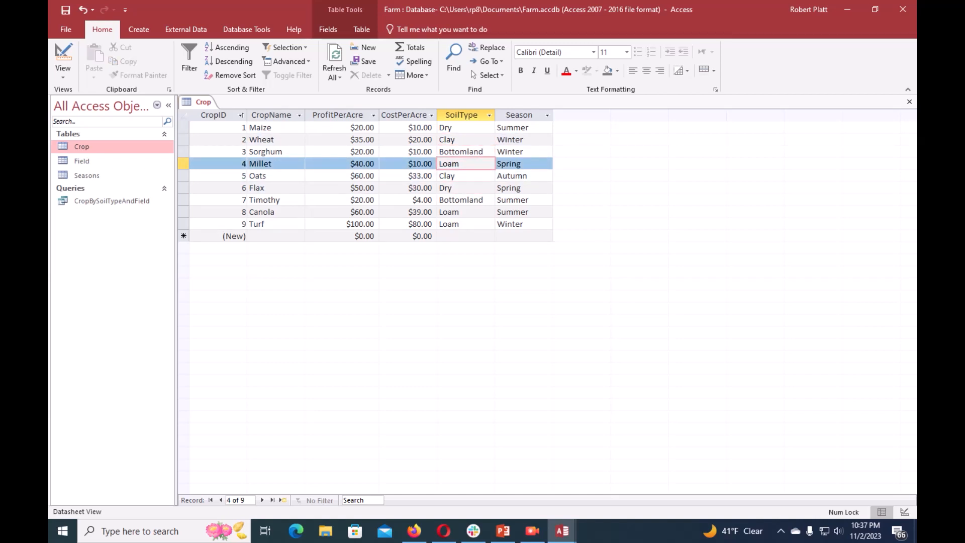
Examine the Season entries across the Crop records and compare them with the soil types
{"action": "left_click", "coordinate": [512, 199]}
{"action": "left_click", "coordinate": [521, 164]}
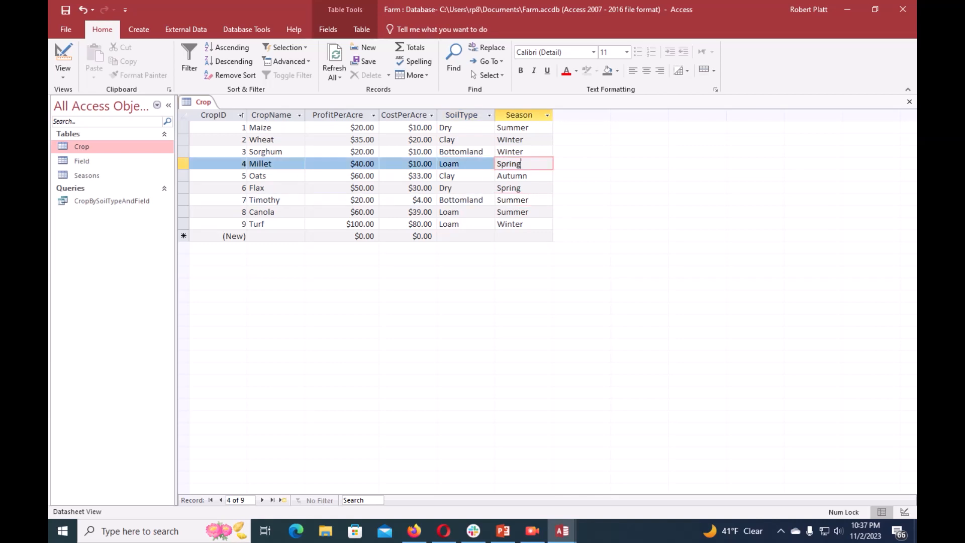
{"action": "left_click", "coordinate": [523, 152]}
{"action": "left_click", "coordinate": [523, 140]}
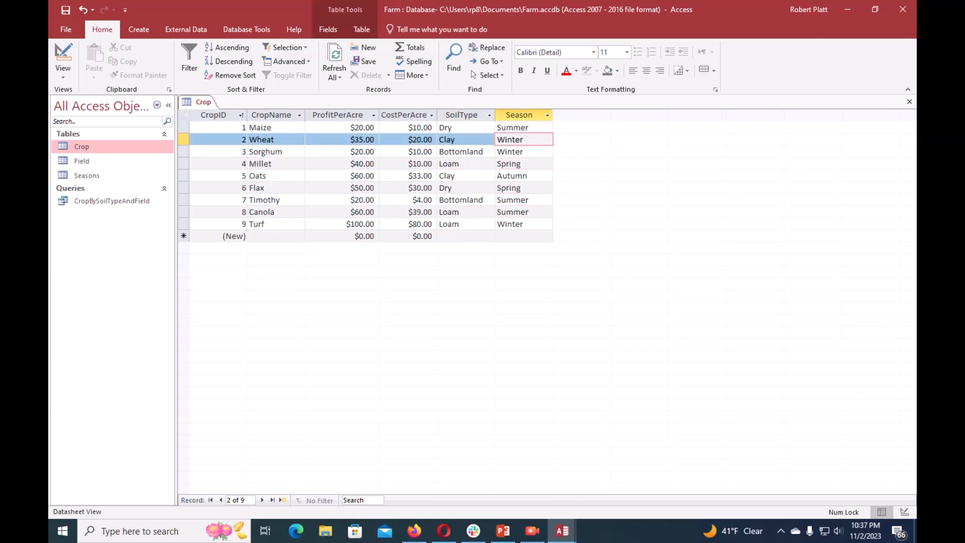
{"action": "left_click", "coordinate": [511, 127]}
{"action": "left_click", "coordinate": [507, 188]}
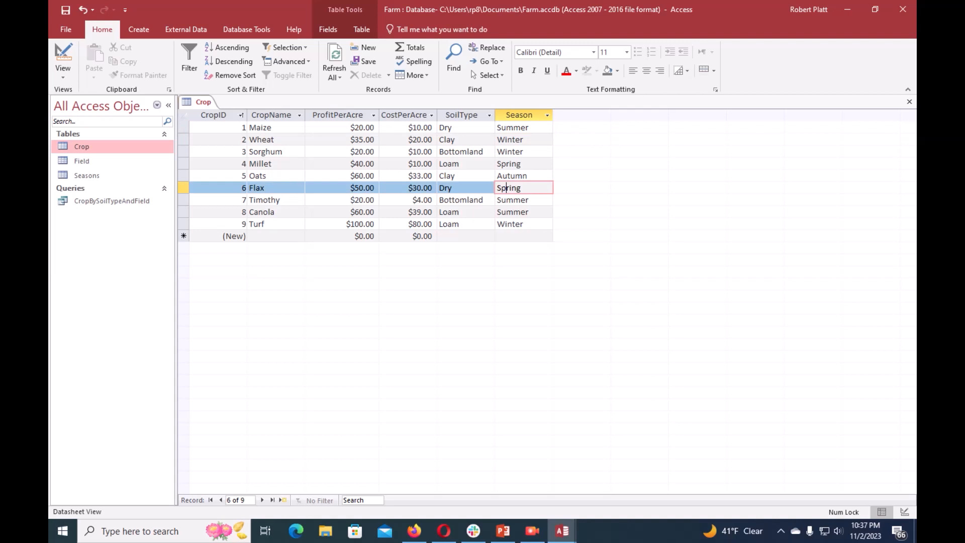
{"action": "left_click", "coordinate": [513, 199]}
{"action": "left_click", "coordinate": [511, 224]}
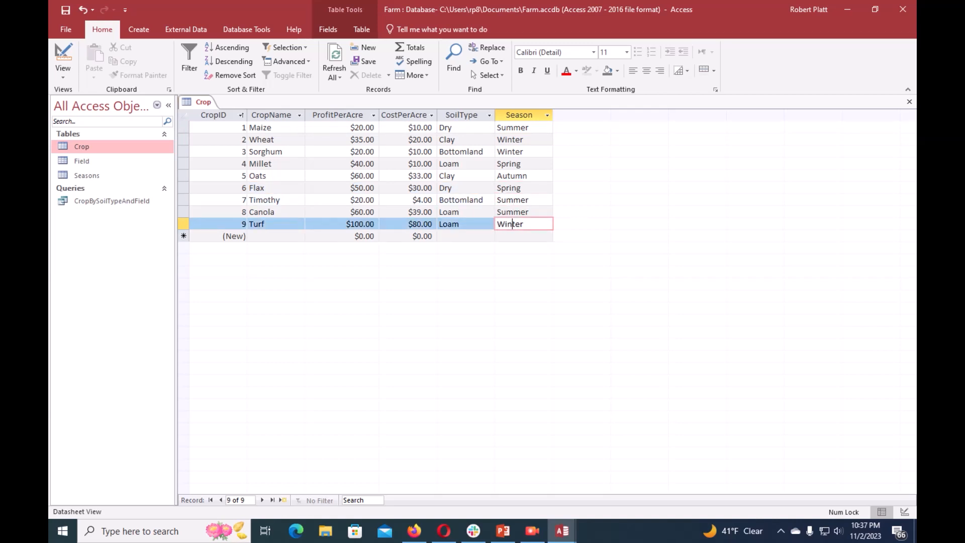
{"action": "left_click", "coordinate": [516, 175]}
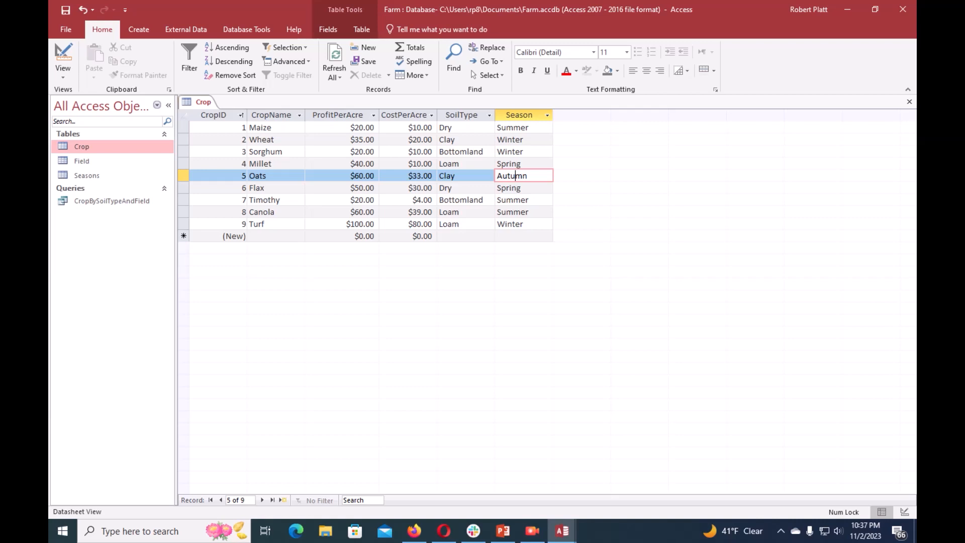
{"action": "left_click", "coordinate": [467, 152]}
{"action": "left_click", "coordinate": [455, 140]}
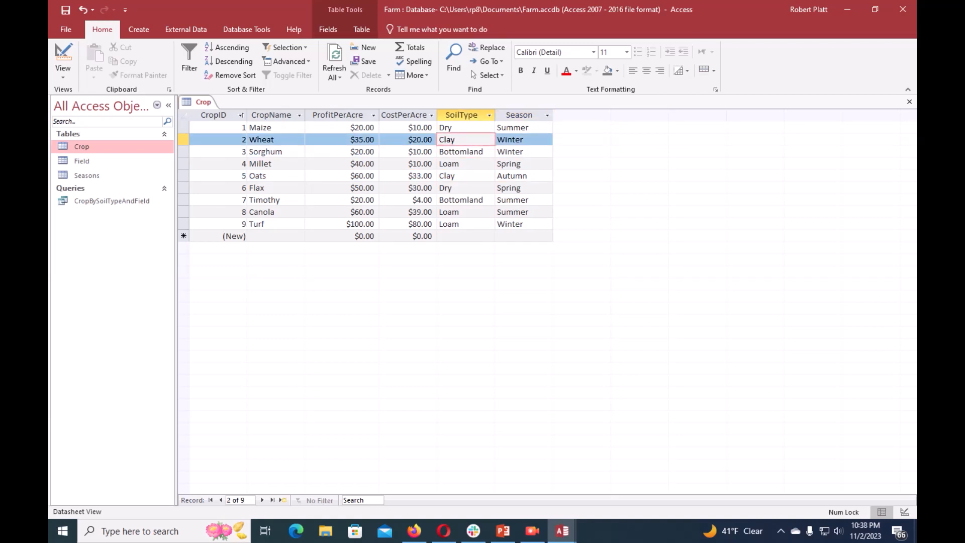
{"action": "left_click", "coordinate": [438, 212]}
{"action": "left_click", "coordinate": [518, 236]}
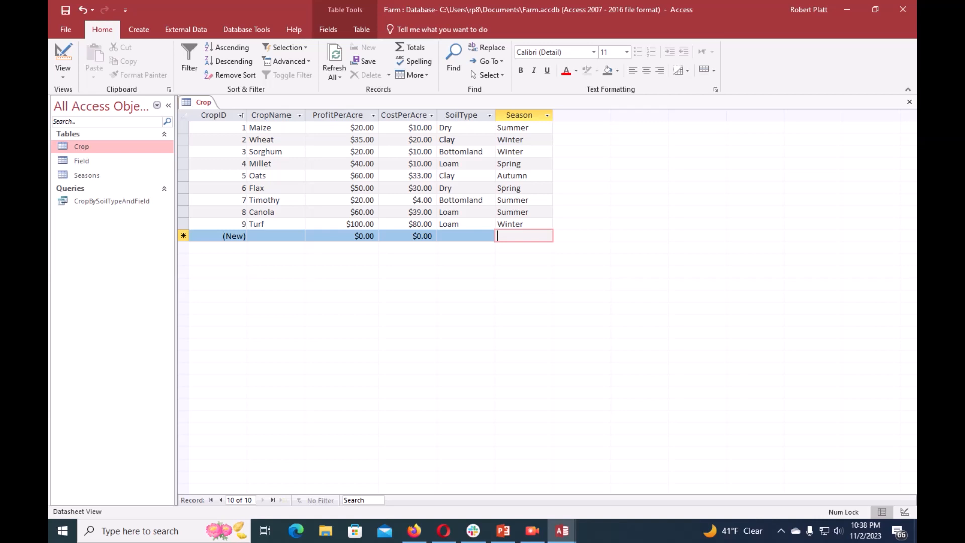
Open the Field table alongside the Crop table
{"action": "left_click", "coordinate": [81, 160]}
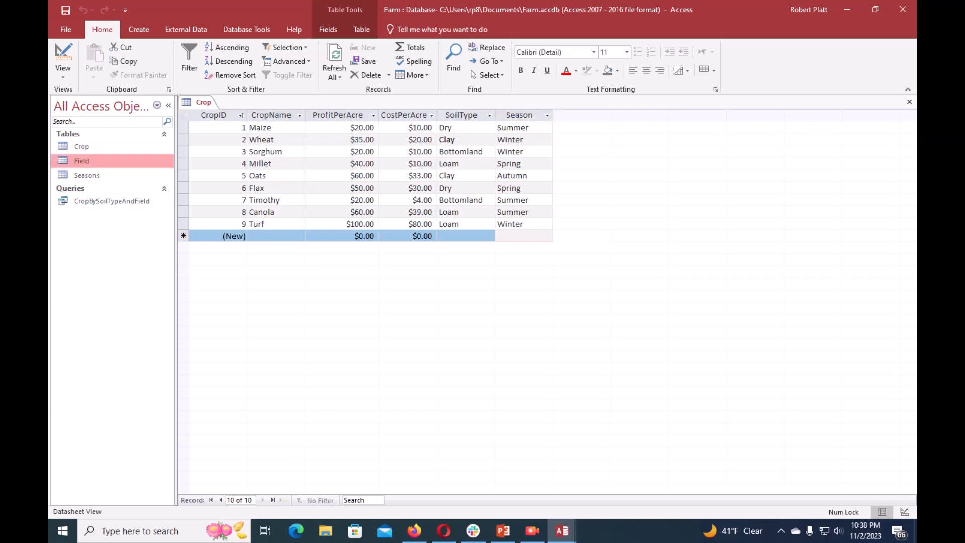
{"action": "right_click", "coordinate": [78, 160]}
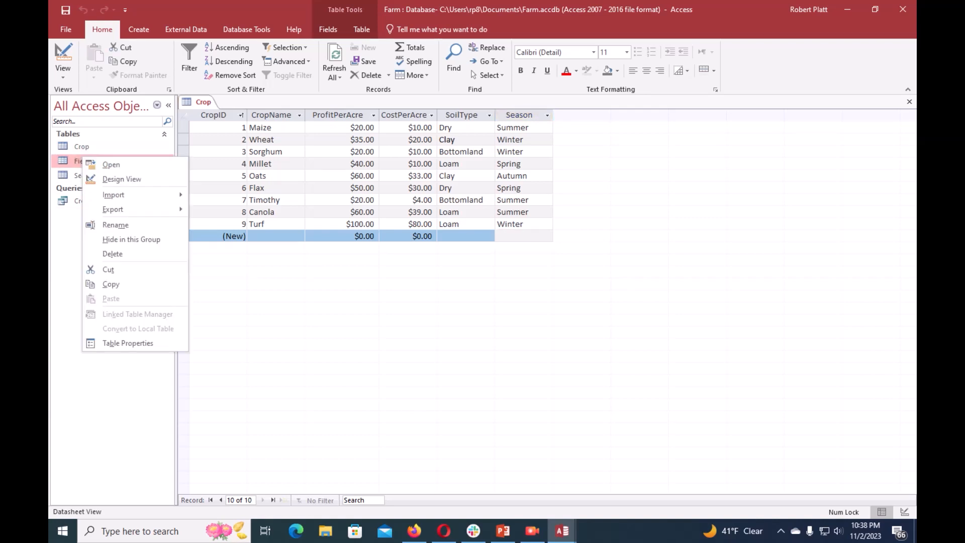
{"action": "left_click", "coordinate": [100, 165]}
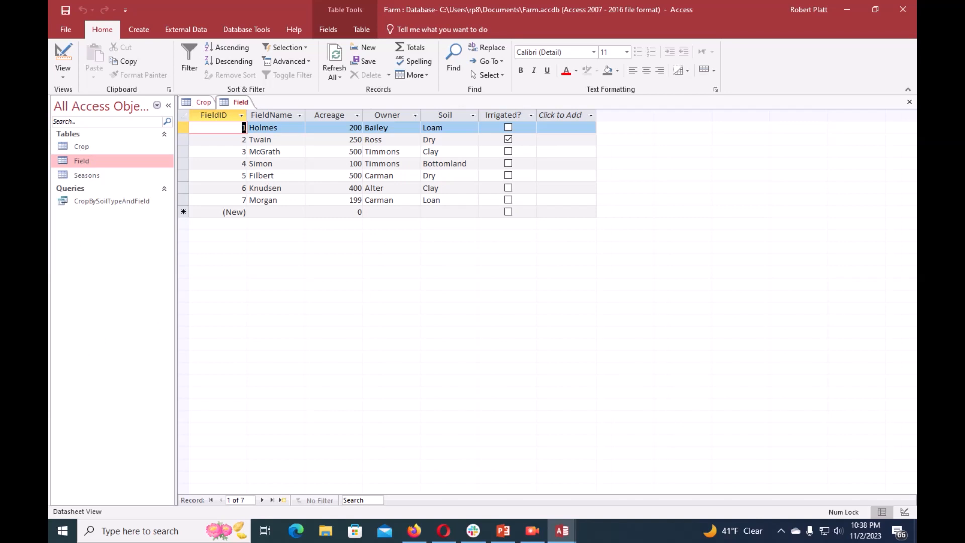
Examine the FieldID, FieldName, Acreage, Owner and Soil entries of several records in the Field table
{"action": "left_click", "coordinate": [275, 188]}
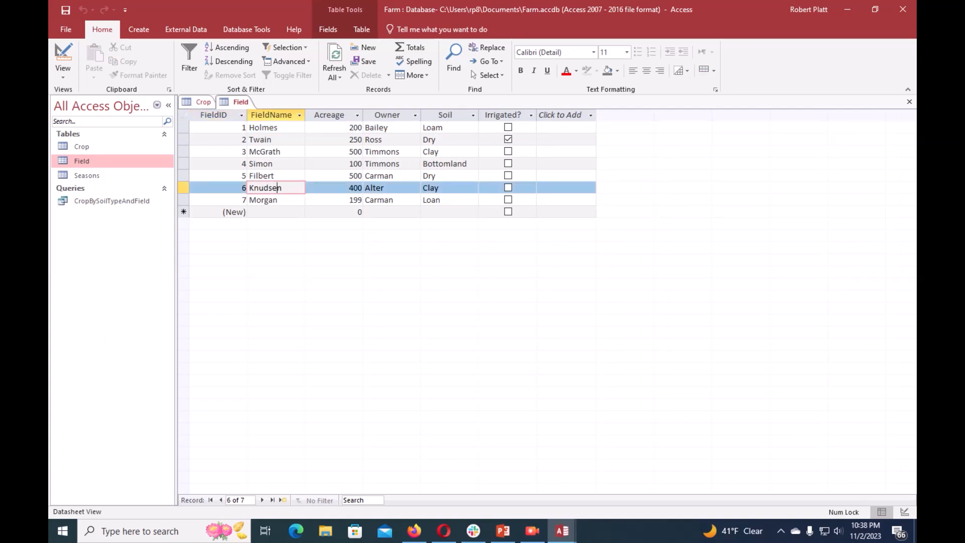
{"action": "left_click", "coordinate": [258, 139]}
{"action": "left_click", "coordinate": [244, 139]}
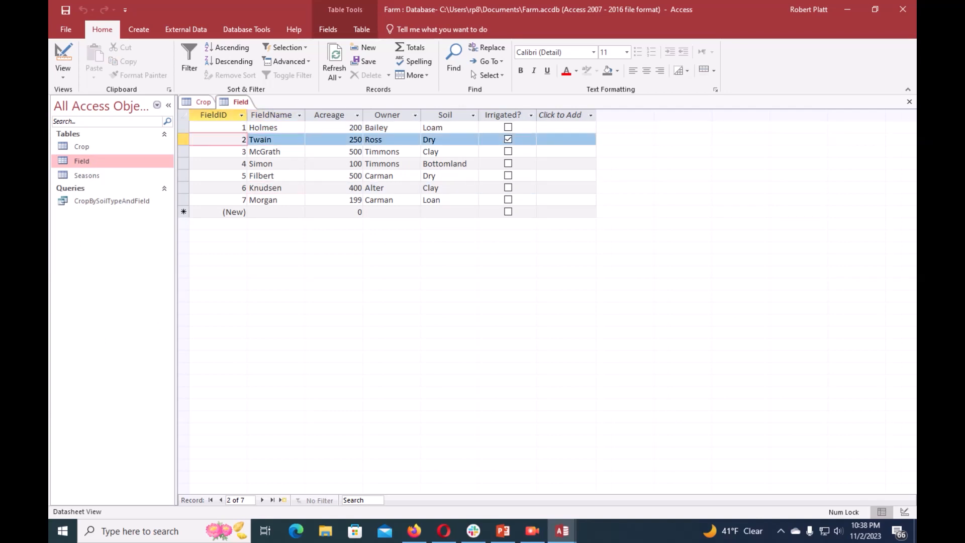
{"action": "left_click", "coordinate": [351, 164]}
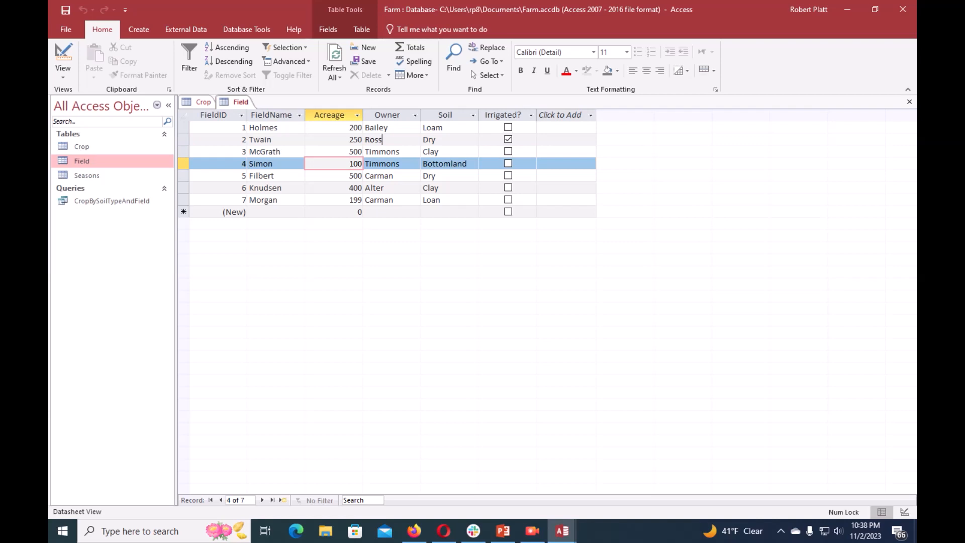
{"action": "left_click", "coordinate": [382, 139]}
{"action": "left_click", "coordinate": [440, 152]}
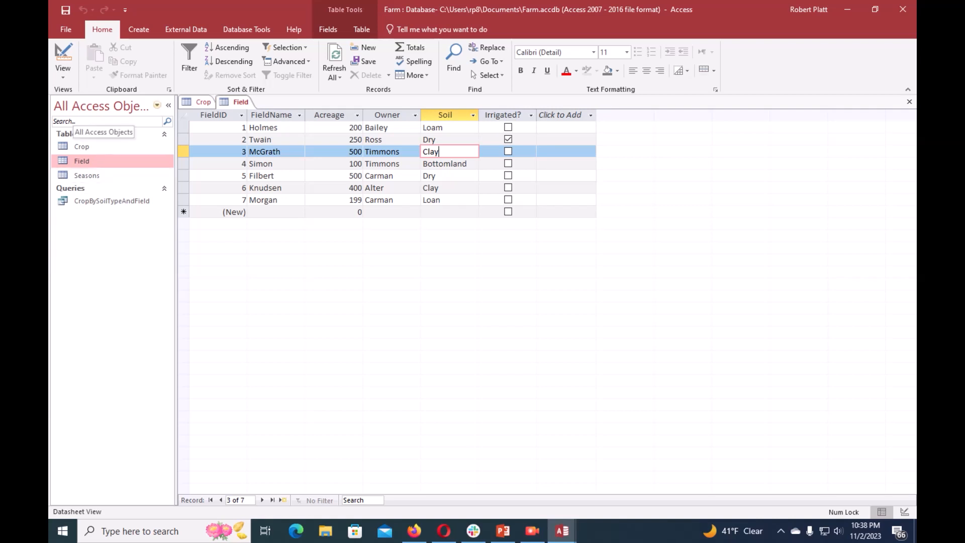
{"action": "left_click", "coordinate": [66, 29]}
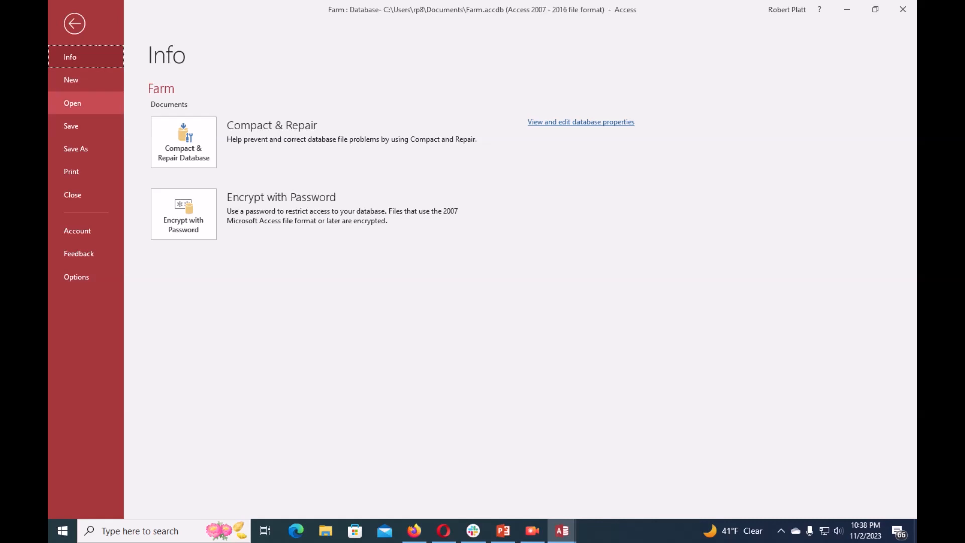
{"action": "left_click", "coordinate": [74, 23]}
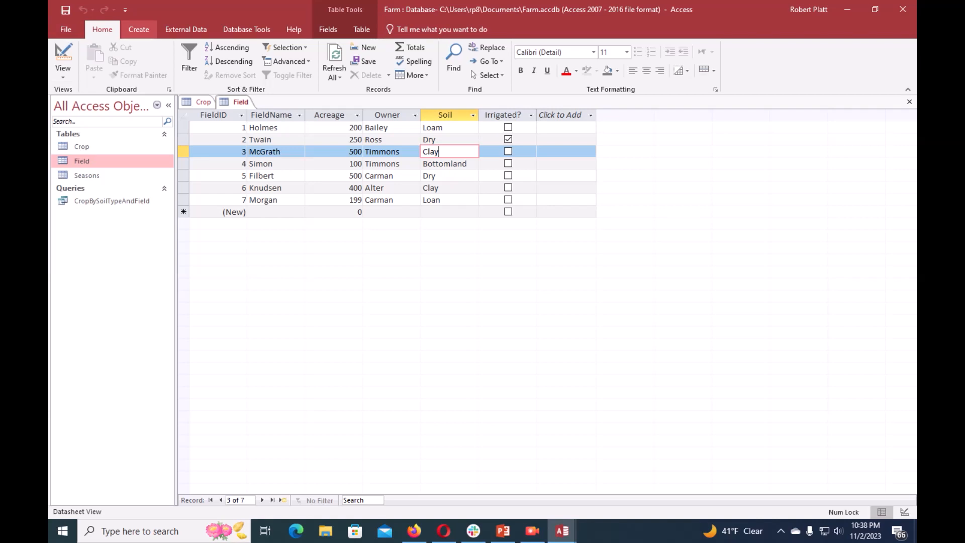
Create a new blank table and switch it to Design View, saving it under the name CROPS
{"action": "left_click", "coordinate": [139, 29]}
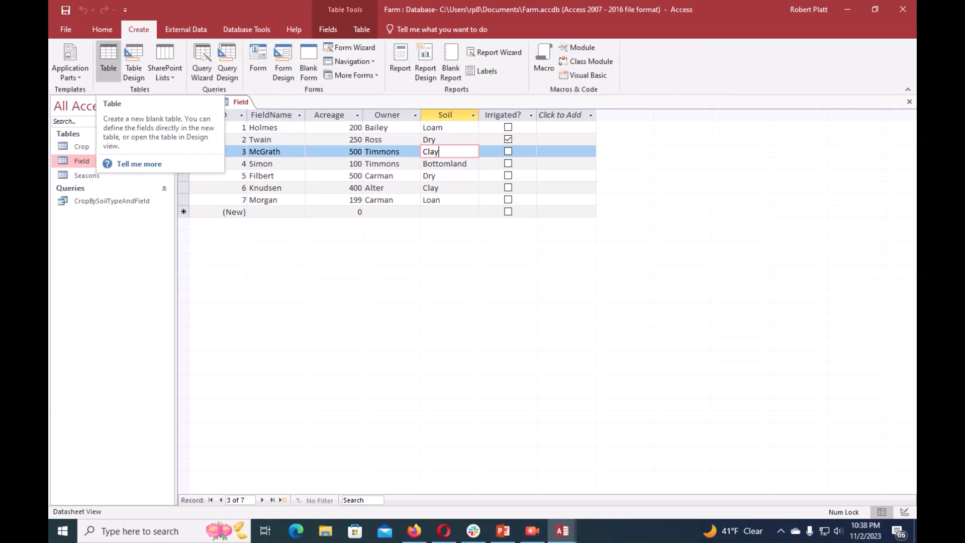
{"action": "left_click", "coordinate": [108, 59]}
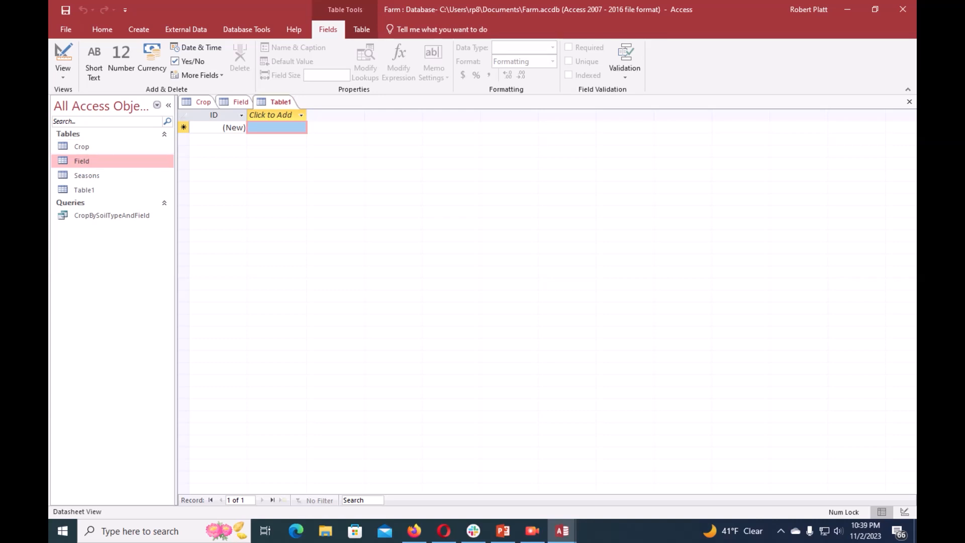
{"action": "right_click", "coordinate": [273, 102]}
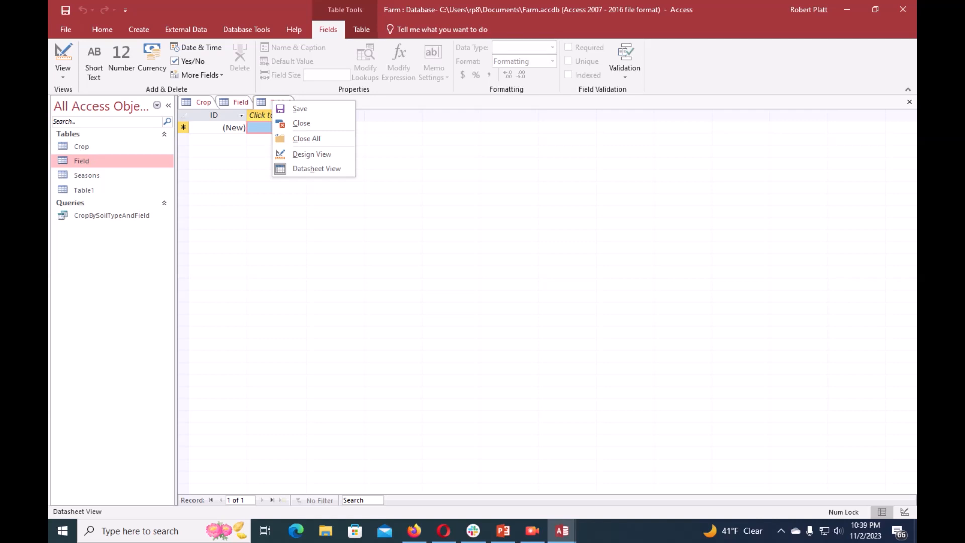
{"action": "left_click", "coordinate": [312, 154]}
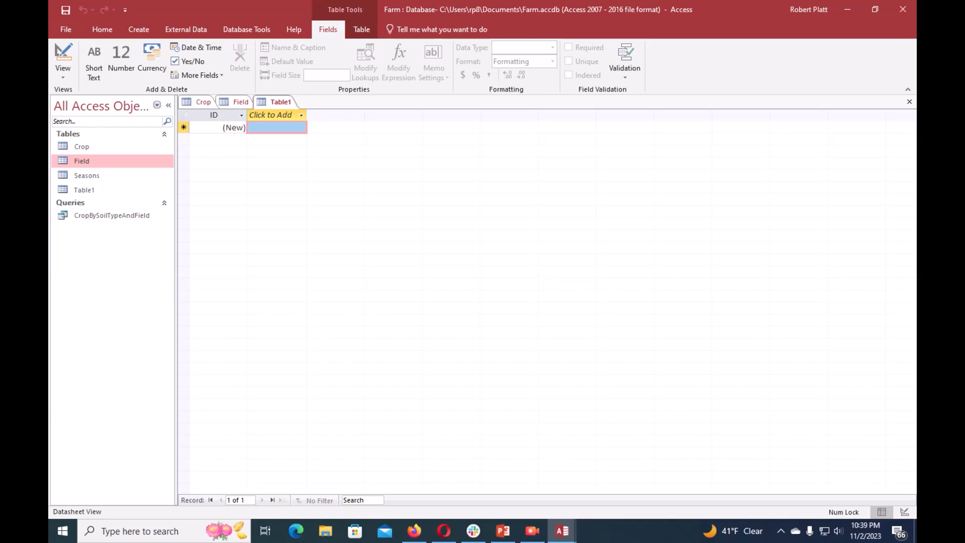
{"action": "right_click", "coordinate": [284, 101]}
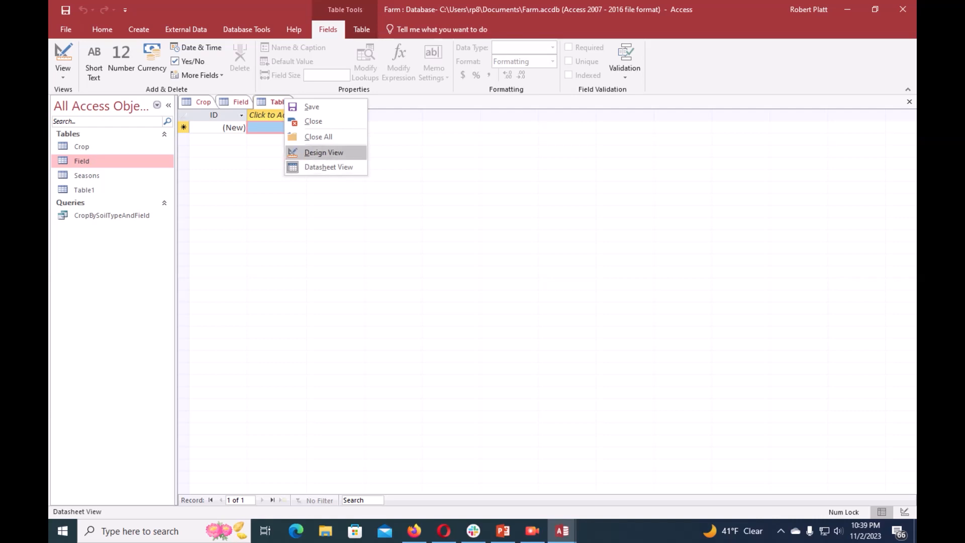
{"action": "key", "text": "Return"}
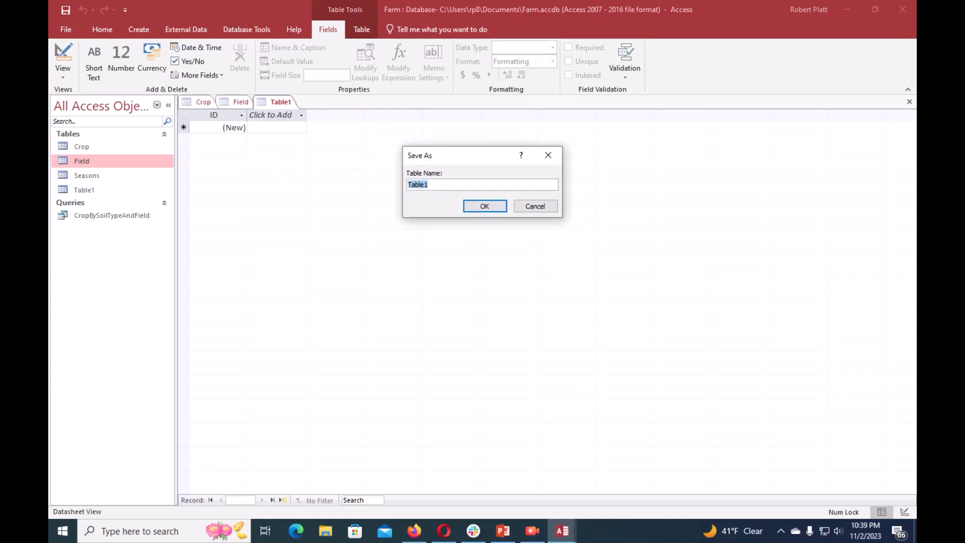
{"action": "type", "text": "CROPS"}
{"action": "key", "text": "Return"}
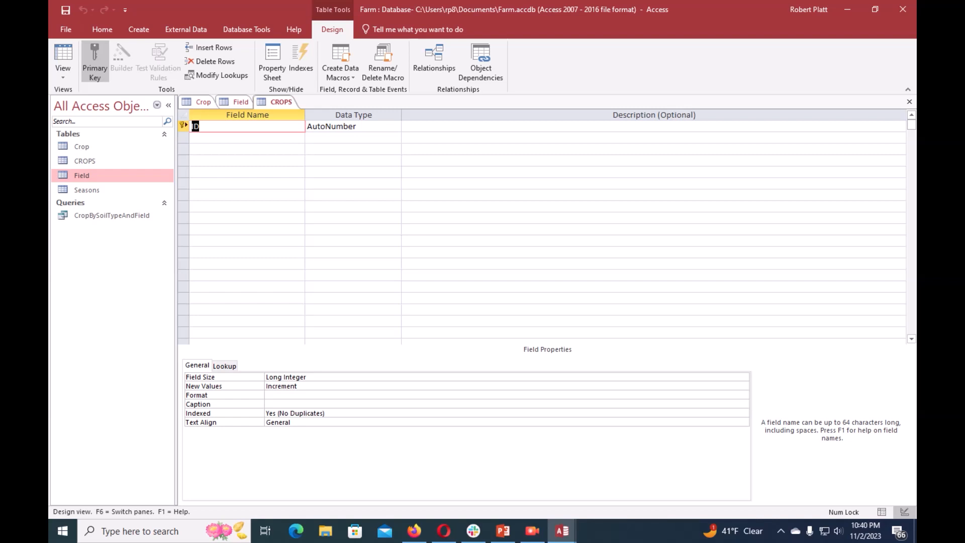
{"action": "left_click", "coordinate": [248, 149]}
{"action": "left_click", "coordinate": [248, 172]}
{"action": "left_click", "coordinate": [248, 206]}
{"action": "left_click", "coordinate": [247, 275]}
{"action": "left_click", "coordinate": [247, 183]}
{"action": "left_click", "coordinate": [248, 160]}
{"action": "left_click", "coordinate": [191, 137]}
{"action": "left_click", "coordinate": [192, 229]}
{"action": "left_click", "coordinate": [192, 263]}
{"action": "left_click", "coordinate": [191, 183]}
{"action": "left_click", "coordinate": [192, 137]}
{"action": "left_click", "coordinate": [192, 149]}
{"action": "left_click", "coordinate": [192, 160]}
{"action": "left_click", "coordinate": [192, 183]}
{"action": "left_click", "coordinate": [192, 207]}
{"action": "left_click", "coordinate": [192, 240]}
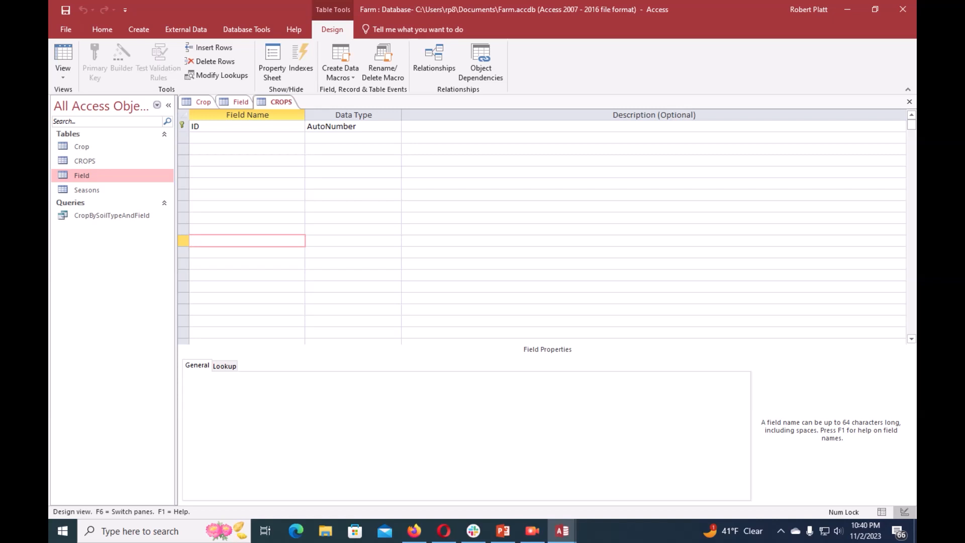
{"action": "left_click", "coordinate": [216, 137]}
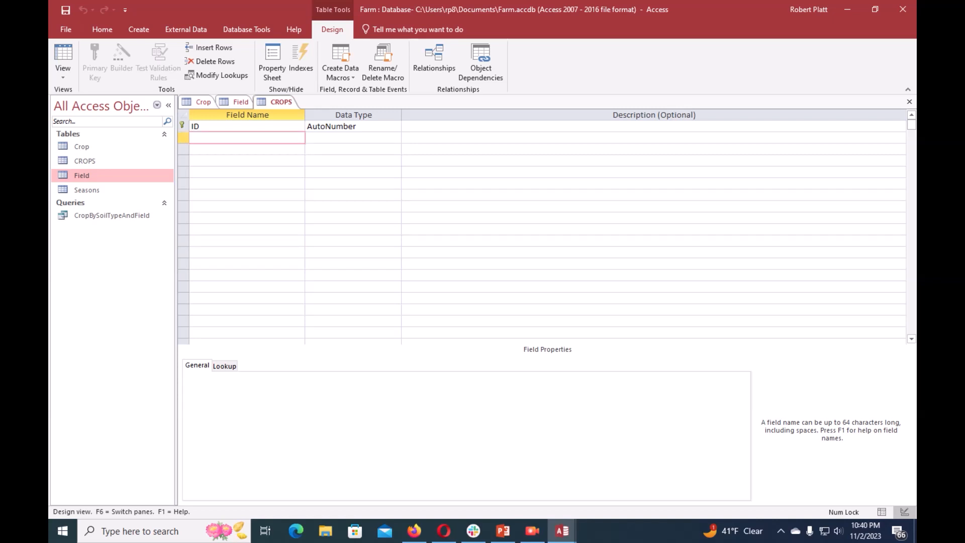
{"action": "left_click", "coordinate": [216, 149]}
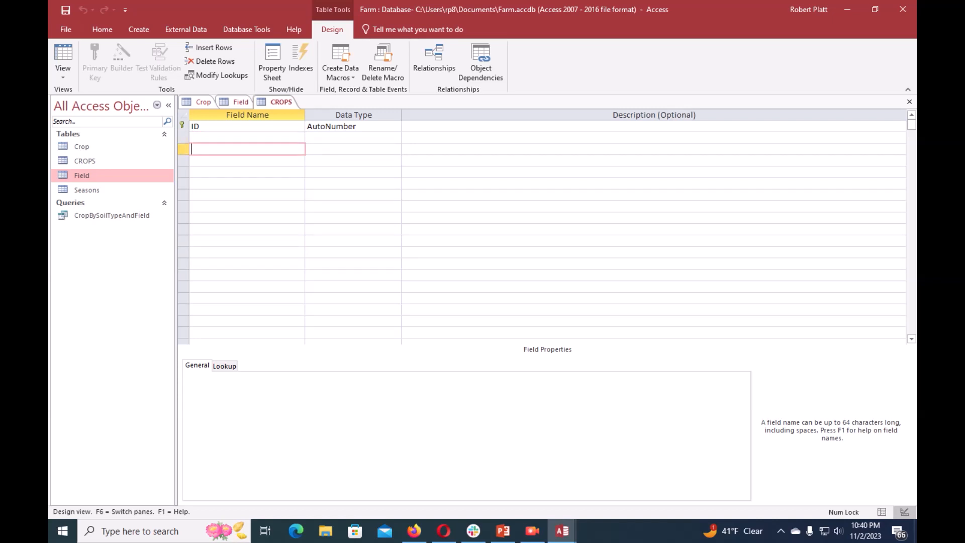
{"action": "left_click", "coordinate": [216, 161]}
{"action": "left_click", "coordinate": [216, 137]}
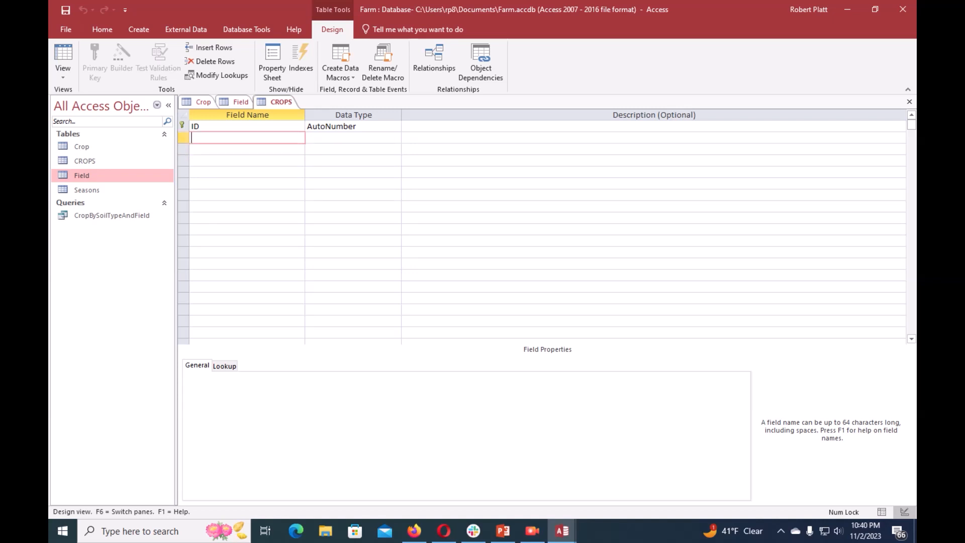
{"action": "left_click", "coordinate": [216, 148]}
{"action": "left_click", "coordinate": [216, 160]}
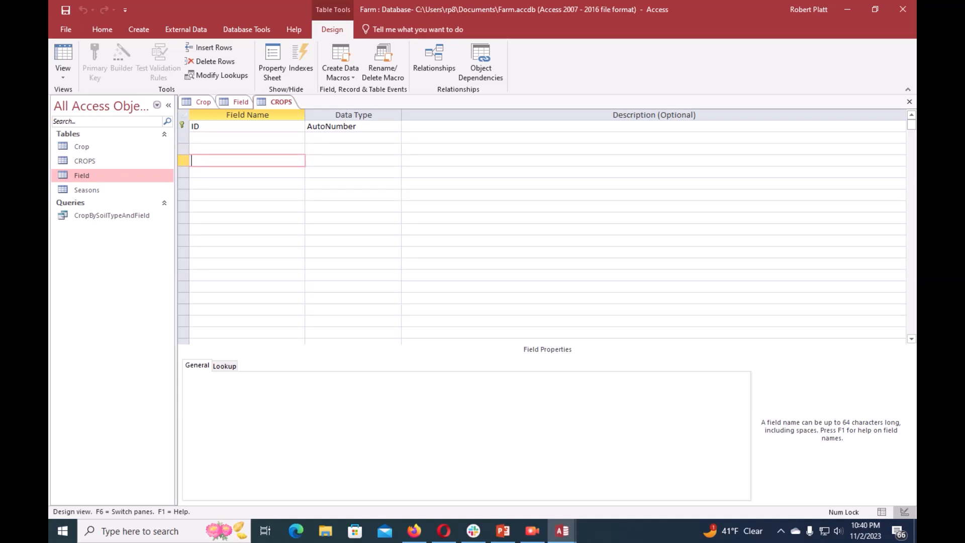
{"action": "left_click", "coordinate": [216, 206]}
{"action": "left_click", "coordinate": [216, 195]}
{"action": "left_click", "coordinate": [216, 183]}
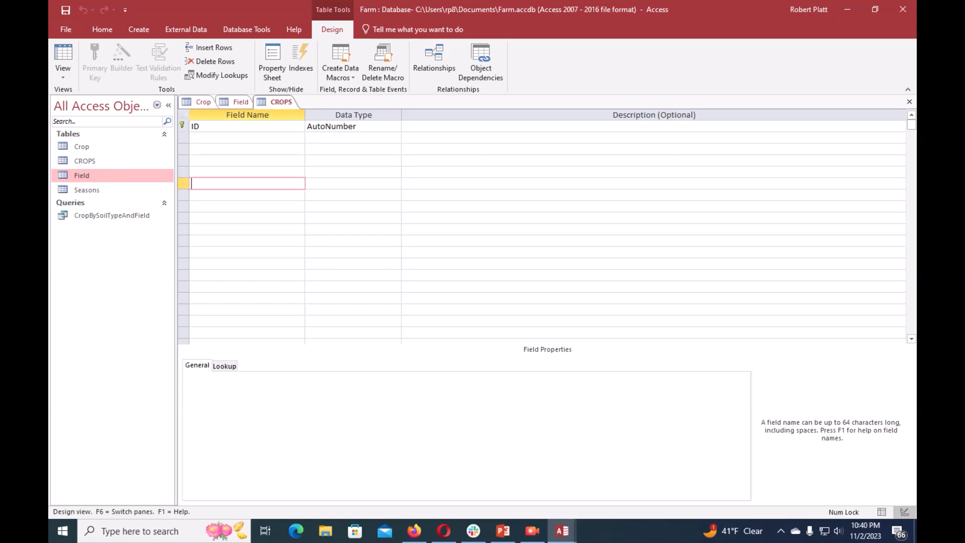
{"action": "left_click", "coordinate": [246, 172]}
{"action": "left_click", "coordinate": [246, 161]}
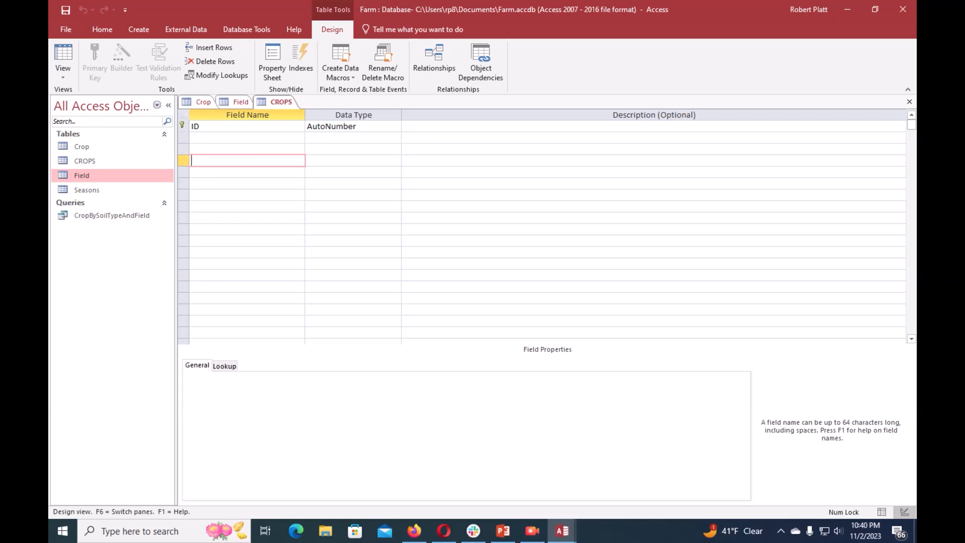
Rename the CROPS table's AutoNumber primary key field to CropsID
{"action": "left_click", "coordinate": [236, 127]}
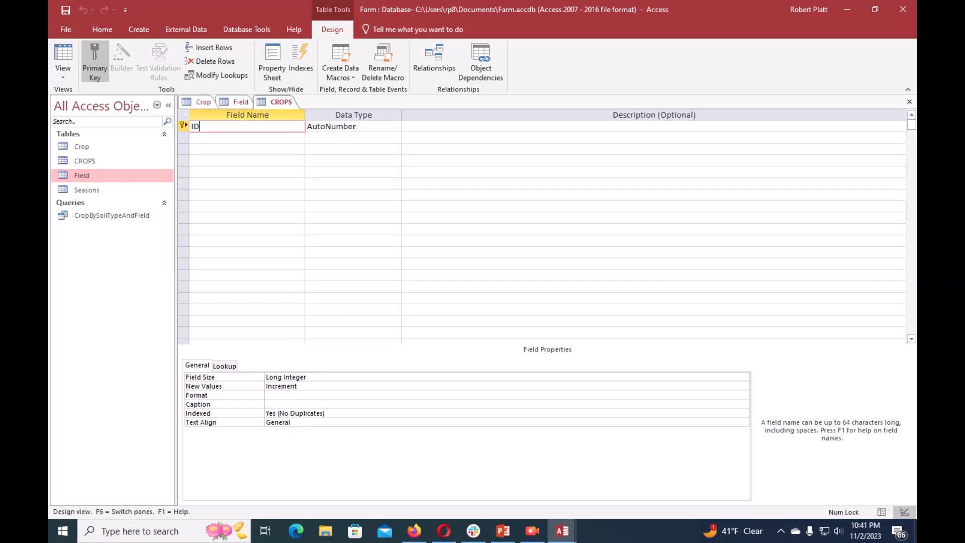
{"action": "key", "text": "BackSpace"}
{"action": "key", "text": "BackSpace"}
{"action": "type", "text": "C"}
{"action": "type", "text": "r"}
{"action": "type", "text": "ea"}
{"action": "key", "text": "BackSpace"}
{"action": "key", "text": "BackSpace"}
{"action": "type", "text": "io"}
{"action": "key", "text": "BackSpace"}
{"action": "key", "text": "BackSpace"}
{"action": "type", "text": "ios"}
{"action": "key", "text": "BackSpace"}
{"action": "key", "text": "BackSpace"}
{"action": "key", "text": "BackSpace"}
{"action": "type", "text": "ios"}
{"action": "key", "text": "BackSpace"}
{"action": "key", "text": "BackSpace"}
{"action": "key", "text": "BackSpace"}
{"action": "type", "text": "opsID"}
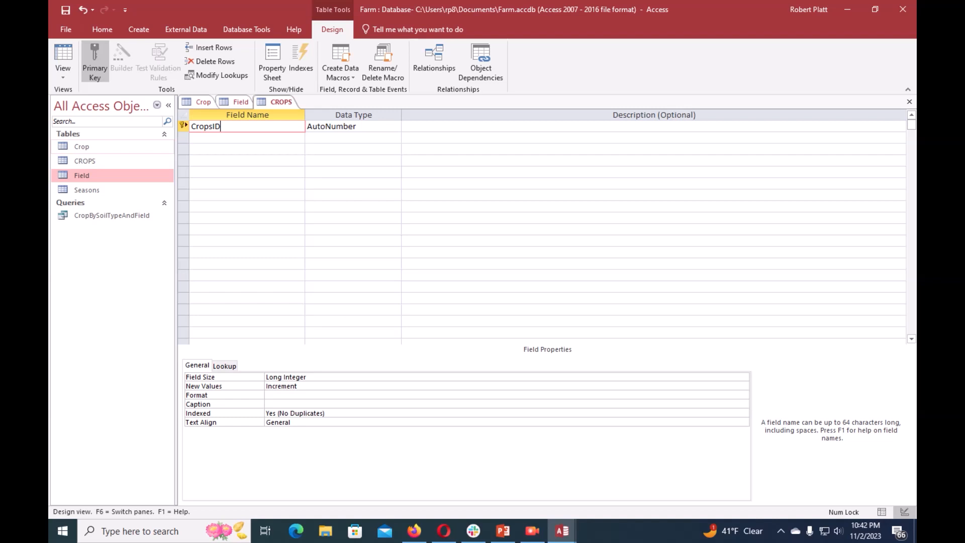
{"action": "key", "text": "Tab"}
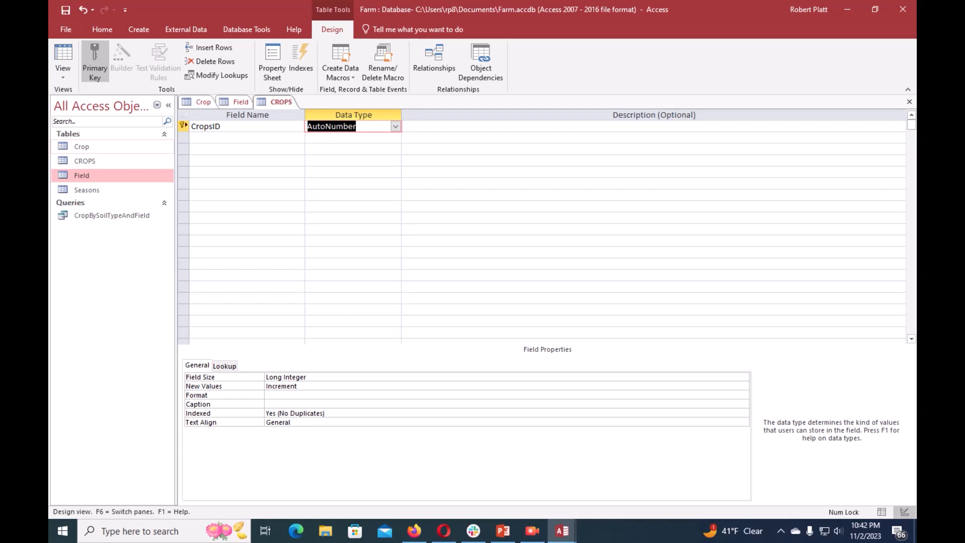
{"action": "key", "text": "Left"}
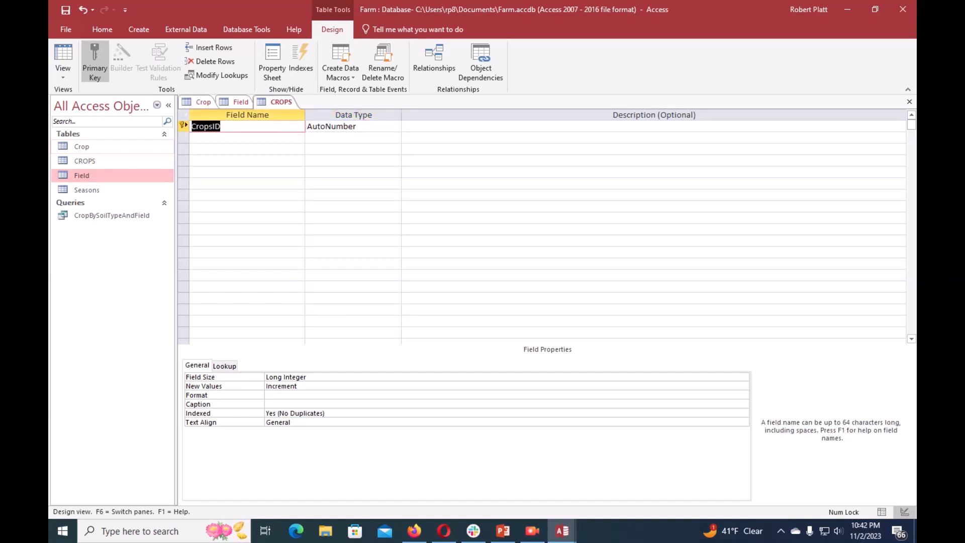
{"action": "key", "text": "Right"}
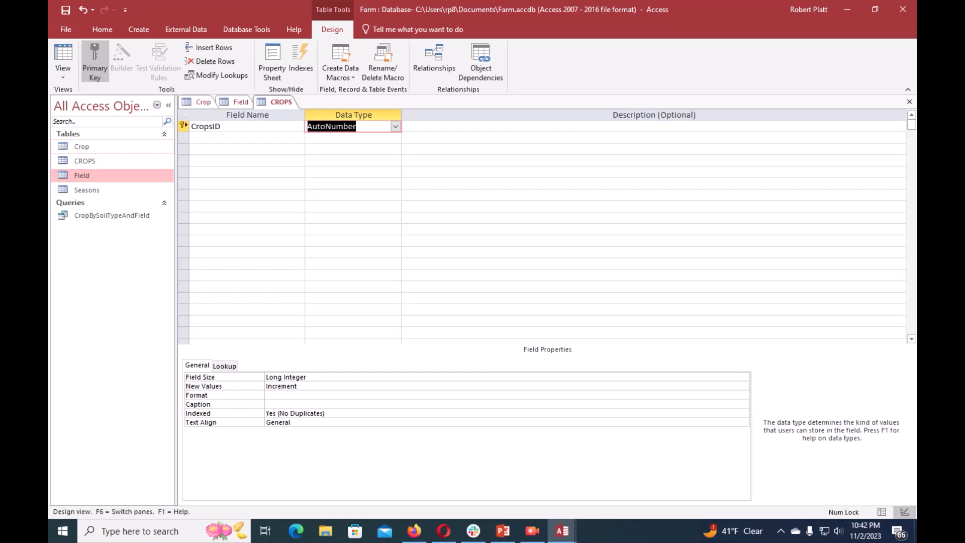
Add a field named CropsName with the Short Text data type below CropsID
{"action": "key", "text": "Down"}
{"action": "key", "text": "Left"}
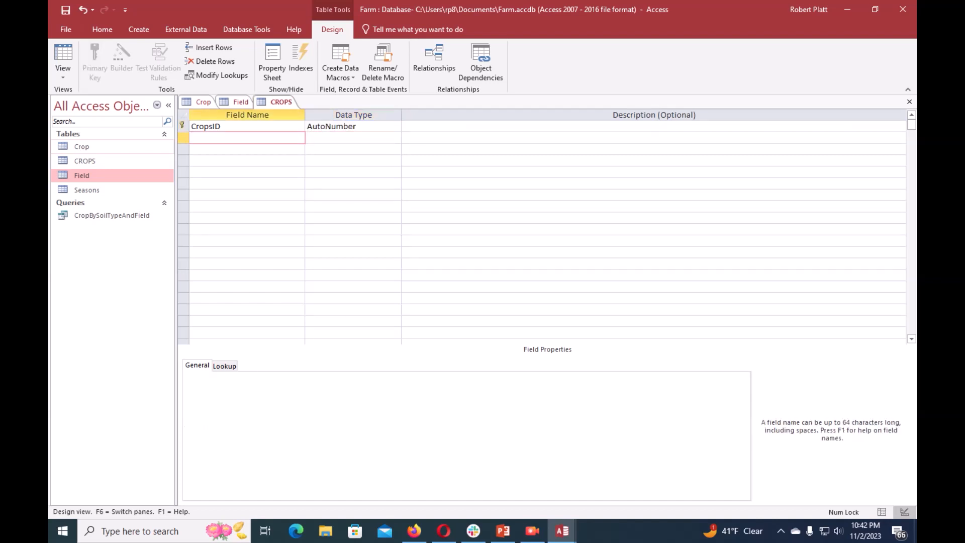
{"action": "type", "text": "C"}
{"action": "key", "text": "BackSpace"}
{"action": "type", "text": "CX"}
{"action": "key", "text": "BackSpace"}
{"action": "type", "text": "orp"}
{"action": "key", "text": "BackSpace"}
{"action": "key", "text": "BackSpace"}
{"action": "key", "text": "BackSpace"}
{"action": "type", "text": "rio"}
{"action": "key", "text": "BackSpace"}
{"action": "key", "text": "BackSpace"}
{"action": "key", "text": "BackSpace"}
{"action": "type", "text": "ropsName"}
{"action": "key", "text": "Tab"}
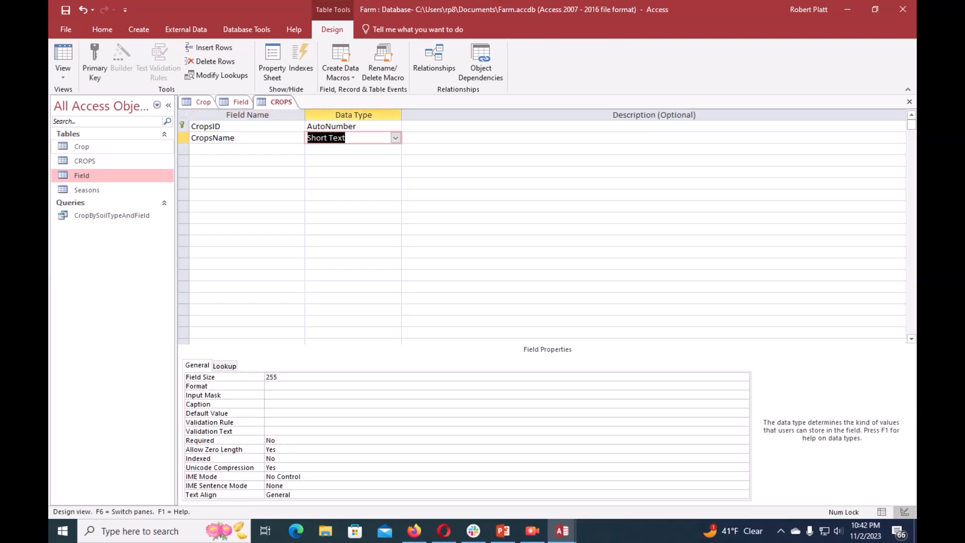
{"action": "key", "text": "Tab"}
{"action": "key", "text": "Tab"}
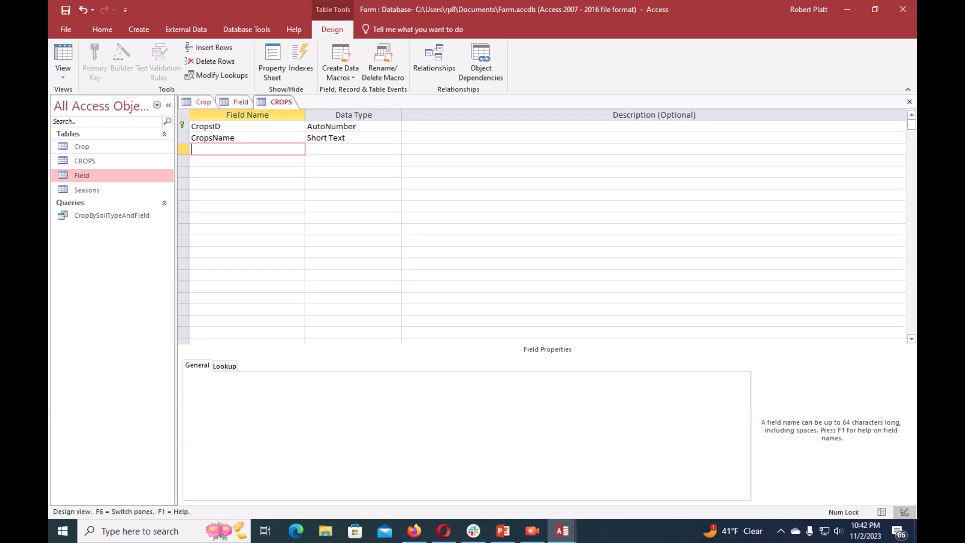
Add a field named CropsSoil with the Short Text data type below CropsName
{"action": "type", "text": "CropsSoil"}
{"action": "key", "text": "Tab"}
{"action": "key", "text": "Down"}
{"action": "key", "text": "Left"}
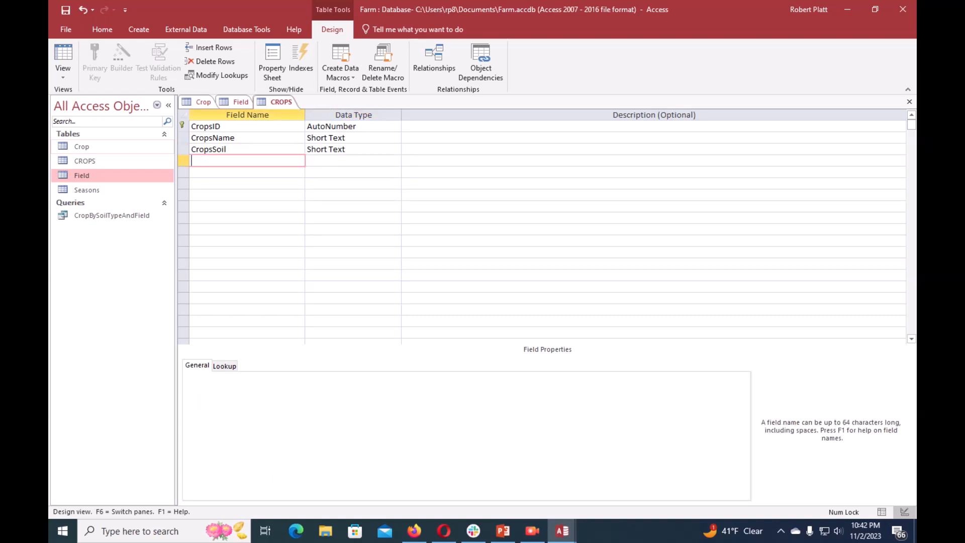
Add a field named ProfitPerAcre below CropsSoil and set its data type to Currency
{"action": "type", "text": "ProfitPrerAcre"}
{"action": "key", "text": "Tab"}
{"action": "key", "text": "Down"}
{"action": "key", "text": "Up"}
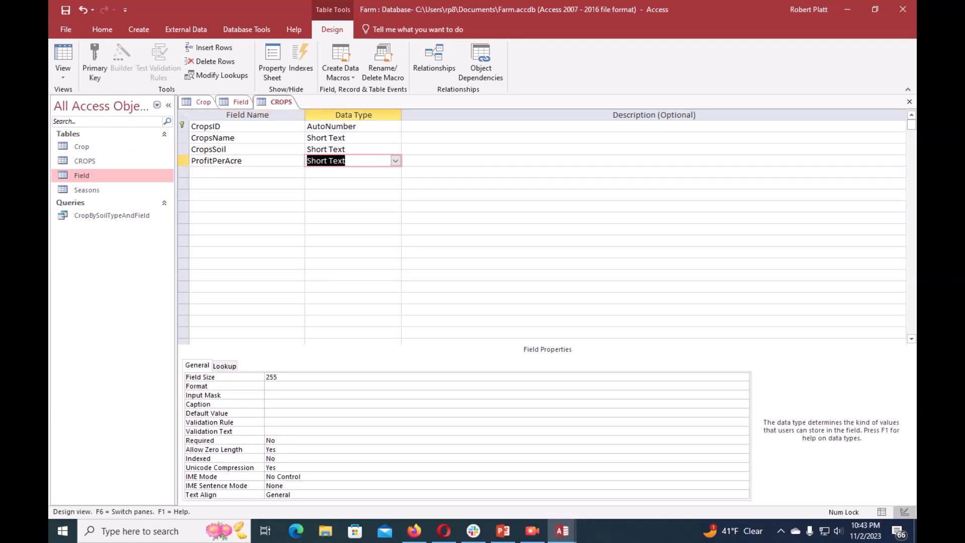
{"action": "left_click", "coordinate": [395, 161]}
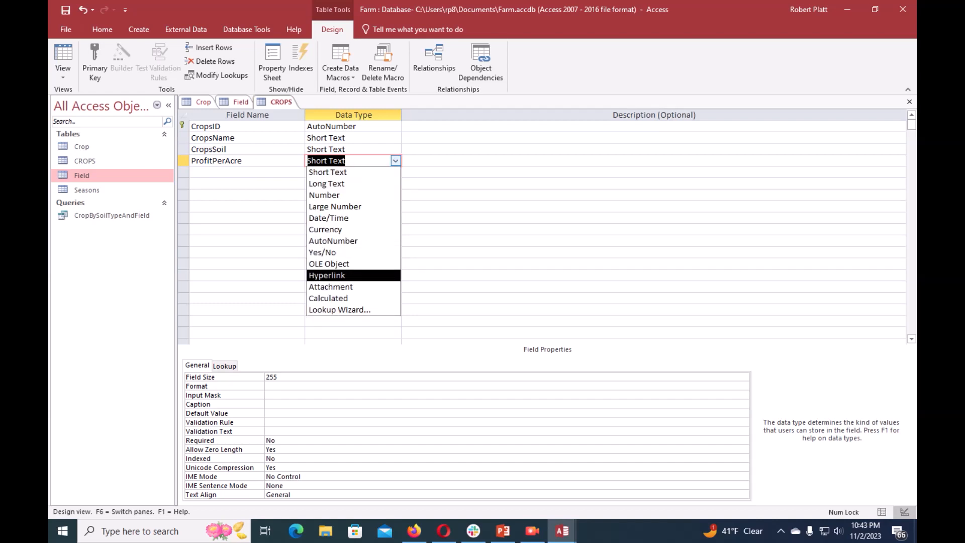
{"action": "key", "text": "Up"}
{"action": "key", "text": "Up"}
{"action": "key", "text": "Up"}
{"action": "key", "text": "Up"}
{"action": "key", "text": "Return"}
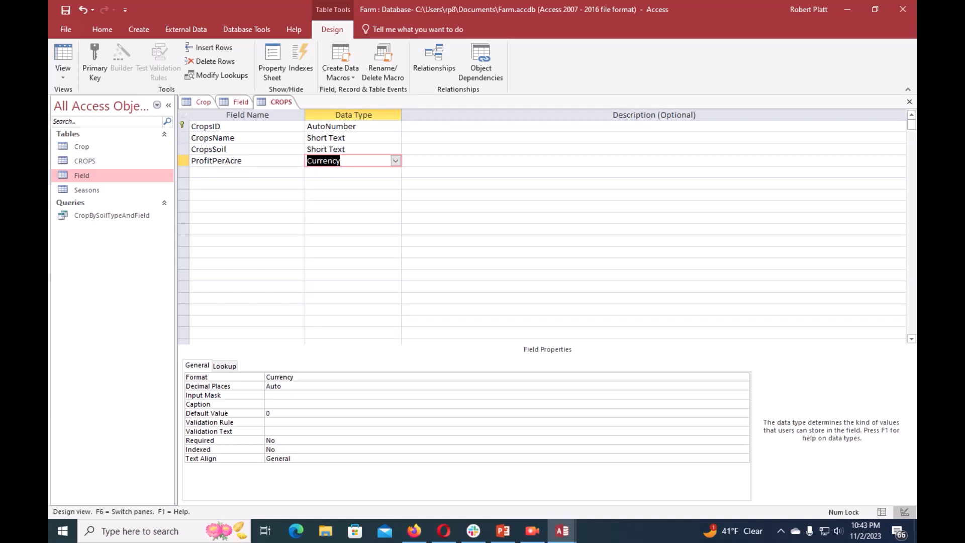
Add a field named CostPerAcre below ProfitPerAcre and set its data type to Currency
{"action": "left_click", "coordinate": [226, 172]}
{"action": "type", "text": "CostPerAcre"}
{"action": "key", "text": "Tab"}
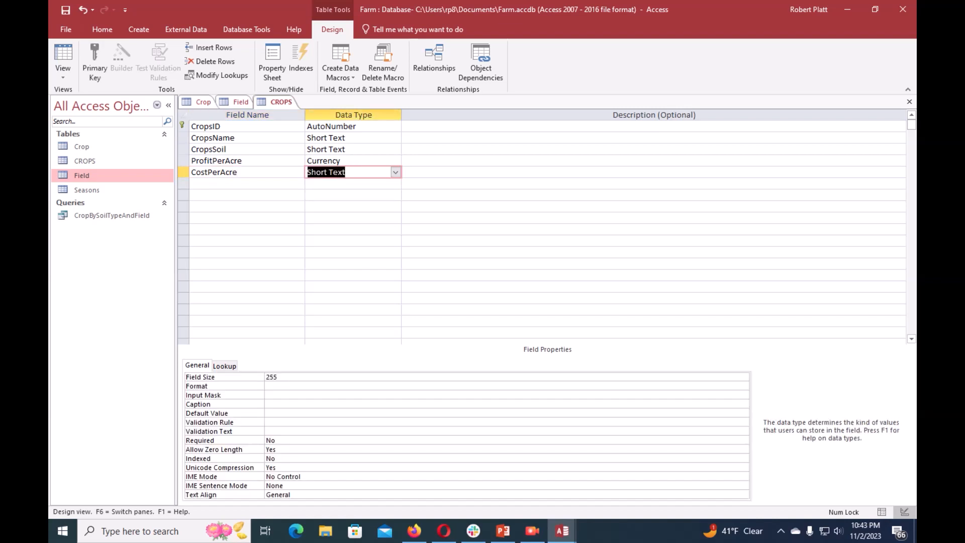
{"action": "type", "text": "cy"}
{"action": "key", "text": "Down"}
{"action": "key", "text": "Tab"}
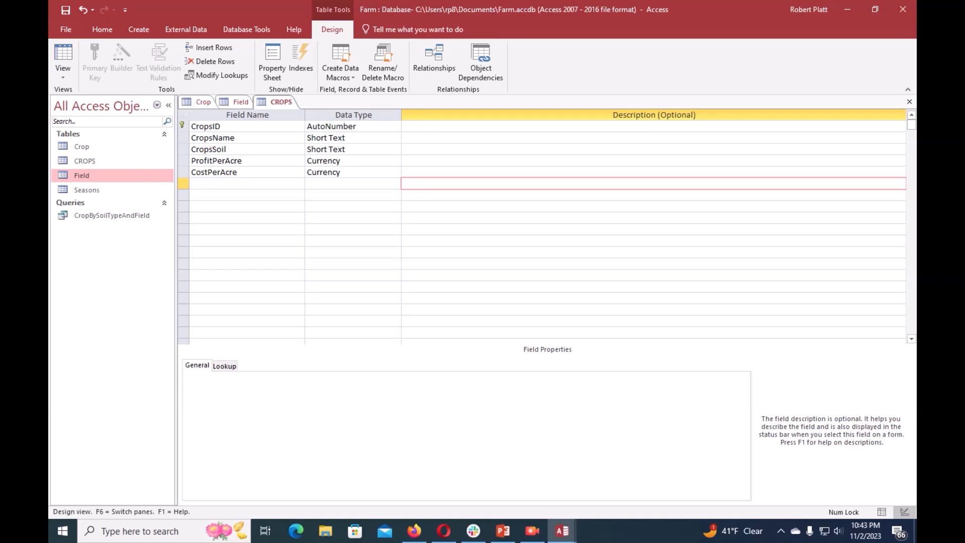
{"action": "key", "text": "shift+Tab"}
{"action": "key", "text": "shift+Tab"}
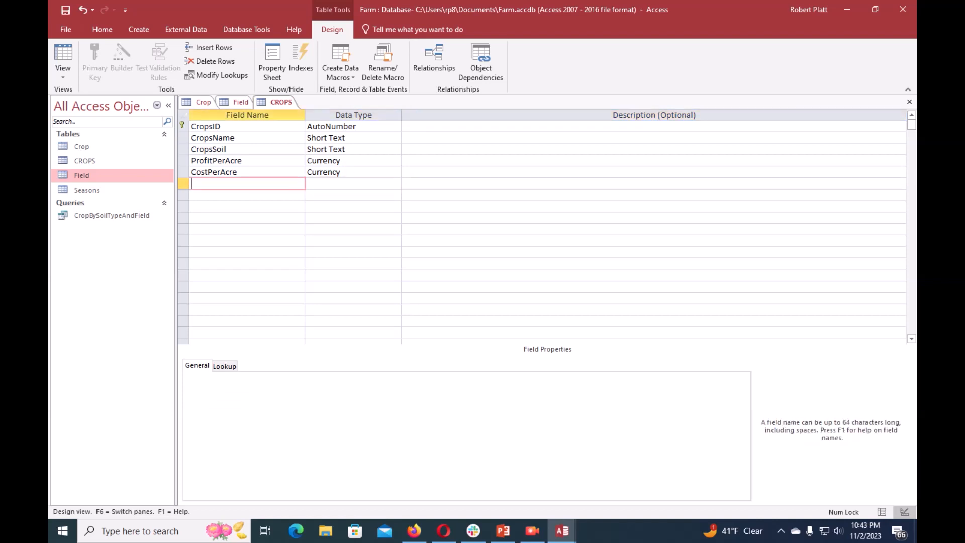
Add a field named Season with the Short Text data type below CostPerAcre
{"action": "type", "text": "Season"}
{"action": "key", "text": "Tab"}
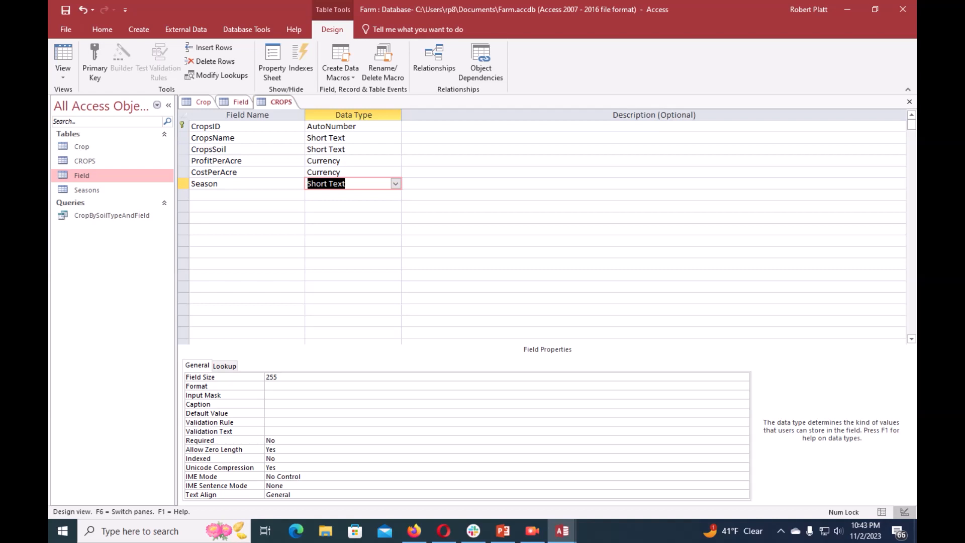
{"action": "left_click", "coordinate": [204, 126]}
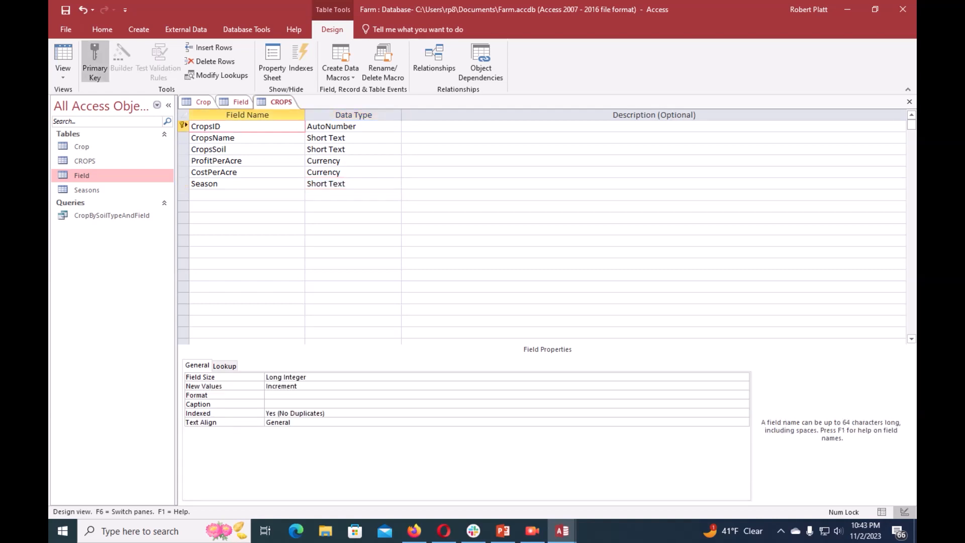
{"action": "left_click", "coordinate": [204, 137]}
{"action": "key", "text": "Down"}
{"action": "key", "text": "Down"}
{"action": "key", "text": "Down"}
{"action": "key", "text": "Down"}
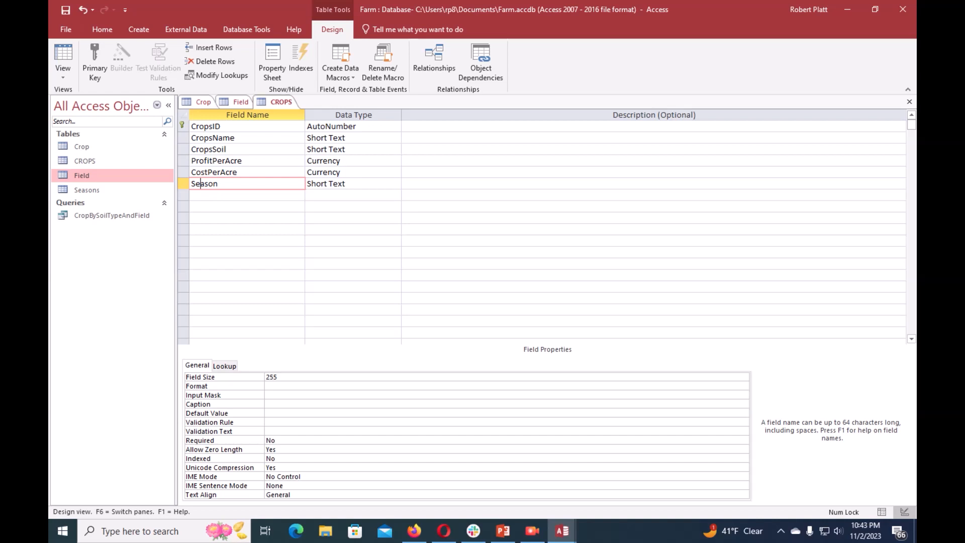
Switch the CROPS table to Datasheet View, saving its design
{"action": "right_click", "coordinate": [275, 102]}
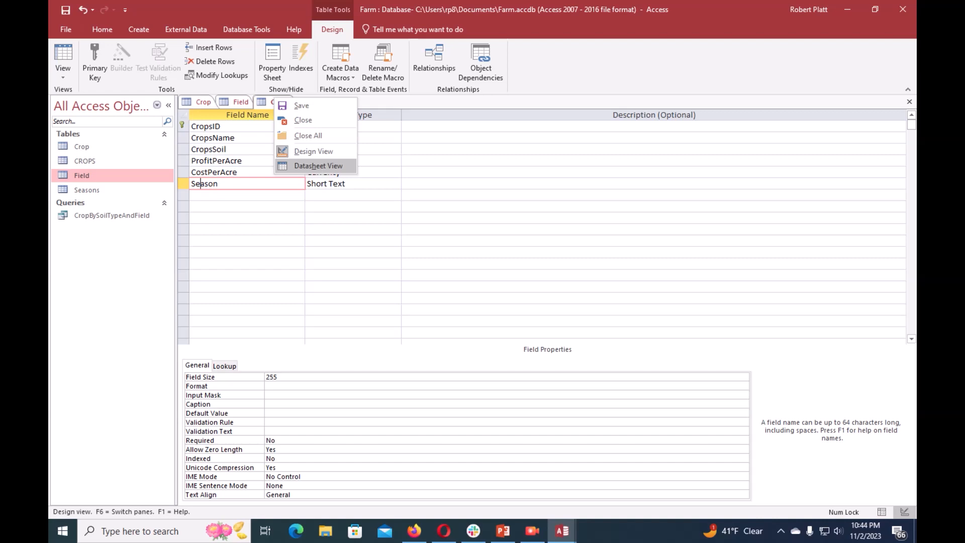
{"action": "left_click", "coordinate": [318, 166]}
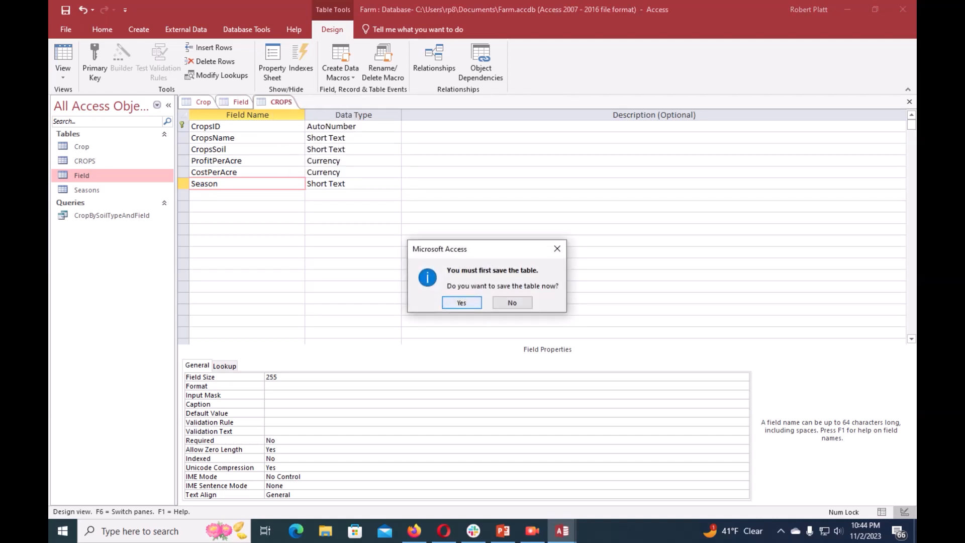
{"action": "key", "text": "Return"}
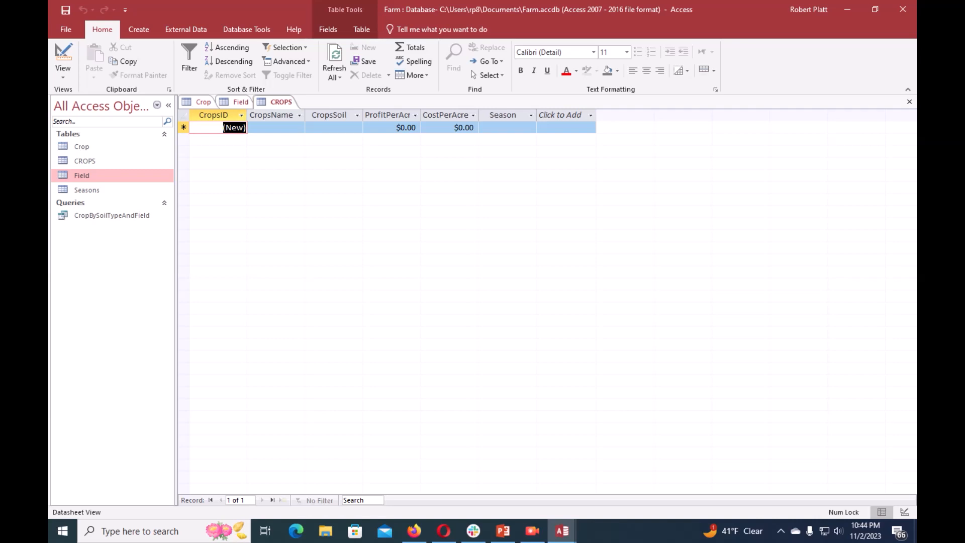
Start the first CROPS record with Sorghum as CropsName and Dry as CropsSoil
{"action": "left_click", "coordinate": [276, 128]}
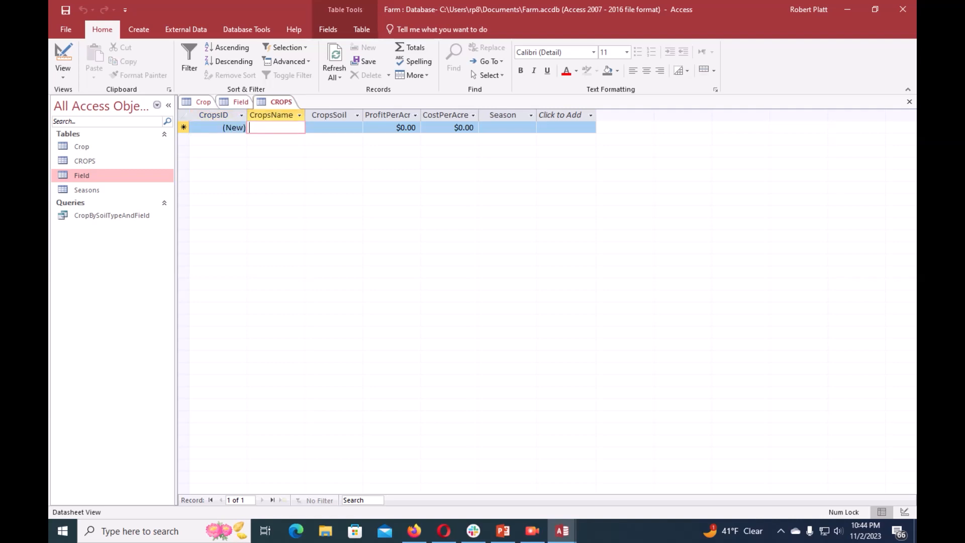
{"action": "type", "text": "X"}
{"action": "key", "text": "BackSpace"}
{"action": "type", "text": "N"}
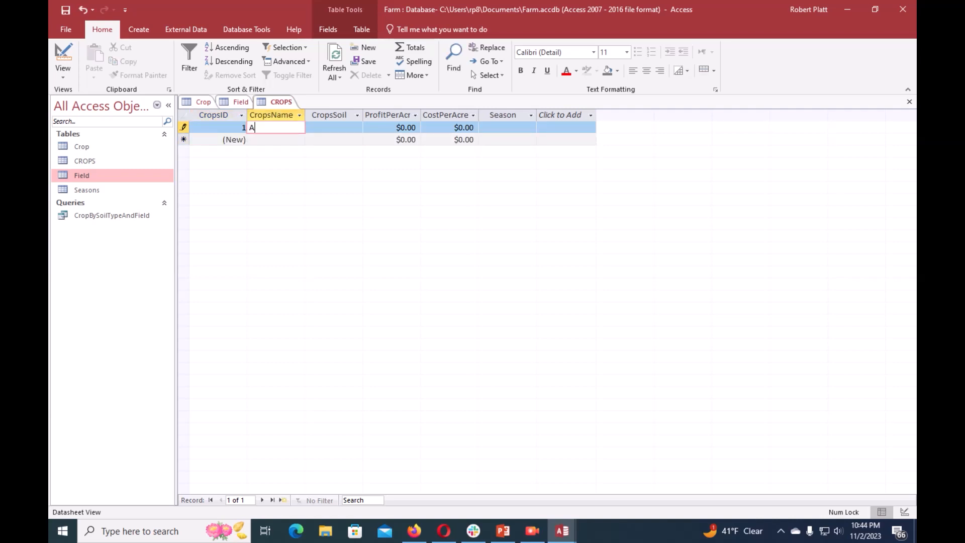
{"action": "key", "text": "BackSpace"}
{"action": "type", "text": "Sorghum"}
{"action": "key", "text": "Tab"}
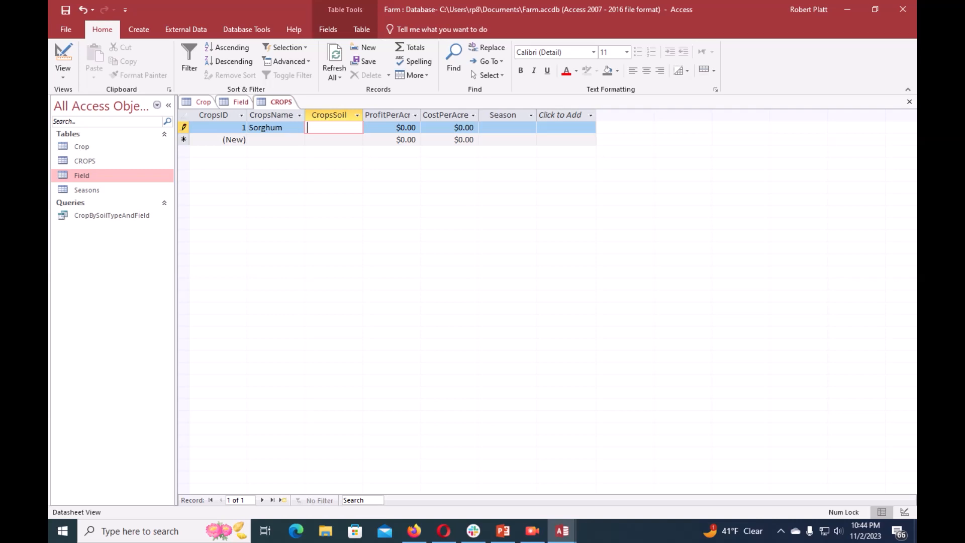
{"action": "type", "text": "Dry"}
{"action": "key", "text": "Tab"}
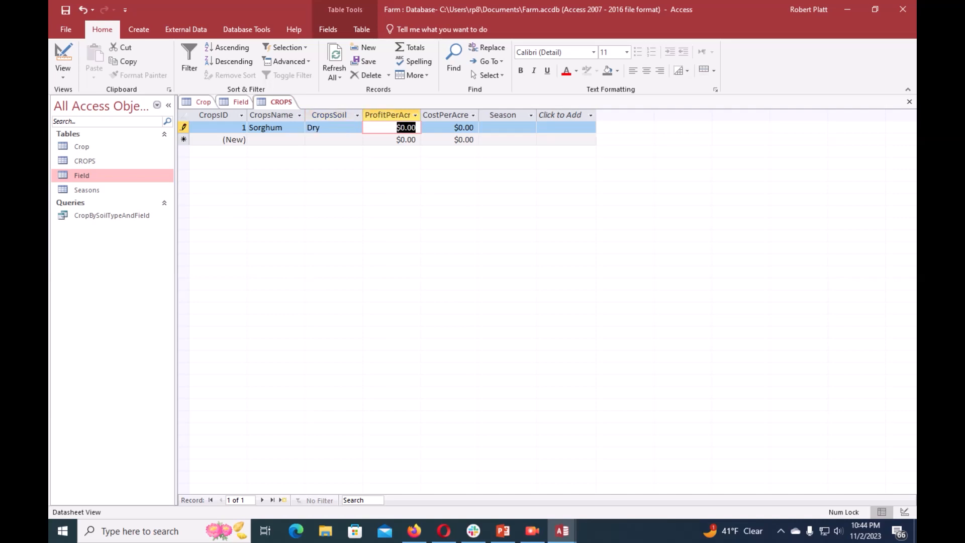
Complete the Sorghum record with ProfitPerAcre 33, CostPerAcre 14 and Season Winter
{"action": "type", "text": "33"}
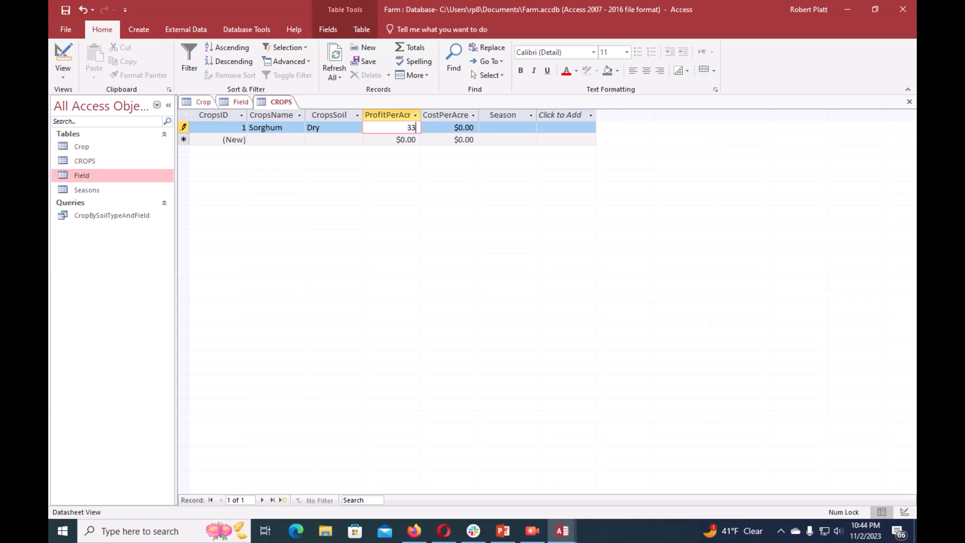
{"action": "key", "text": "Tab"}
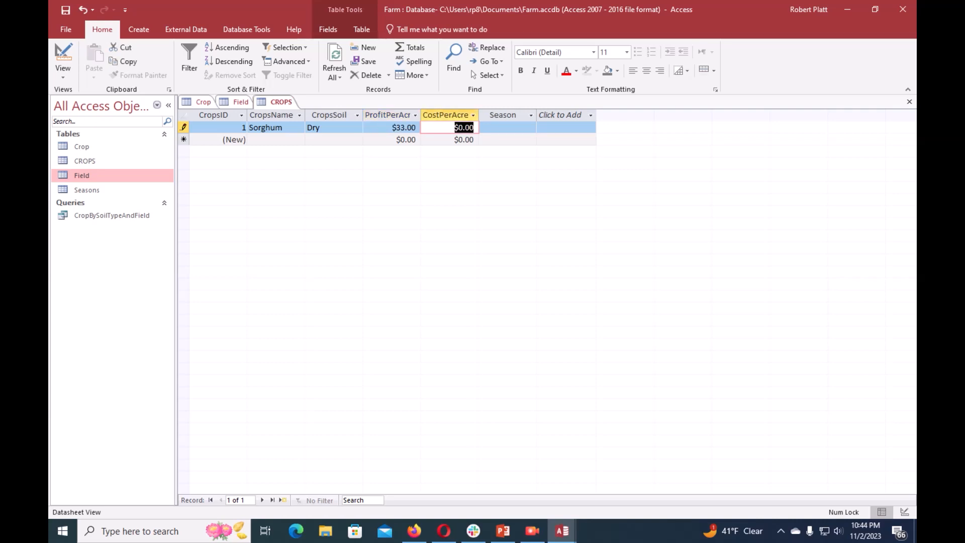
{"action": "type", "text": "14"}
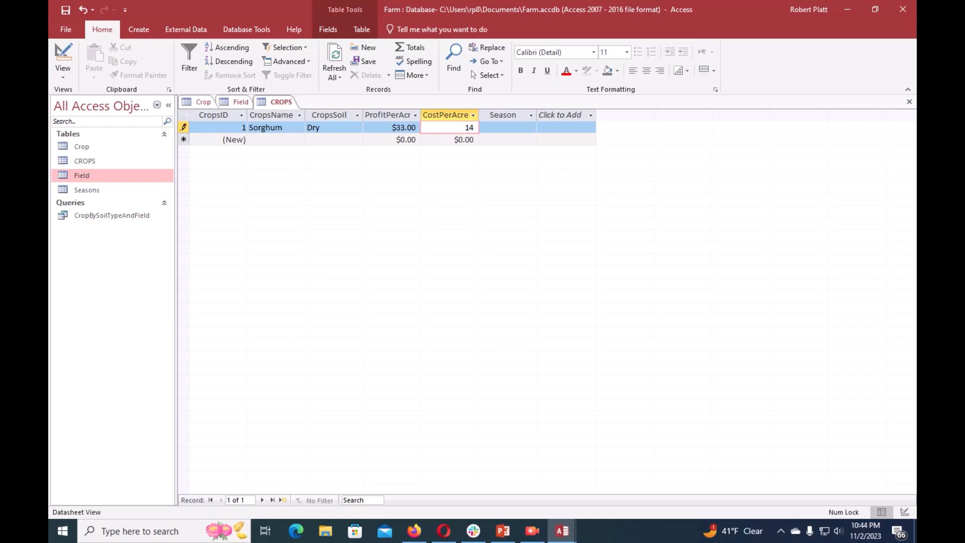
{"action": "key", "text": "Tab"}
{"action": "type", "text": "W"}
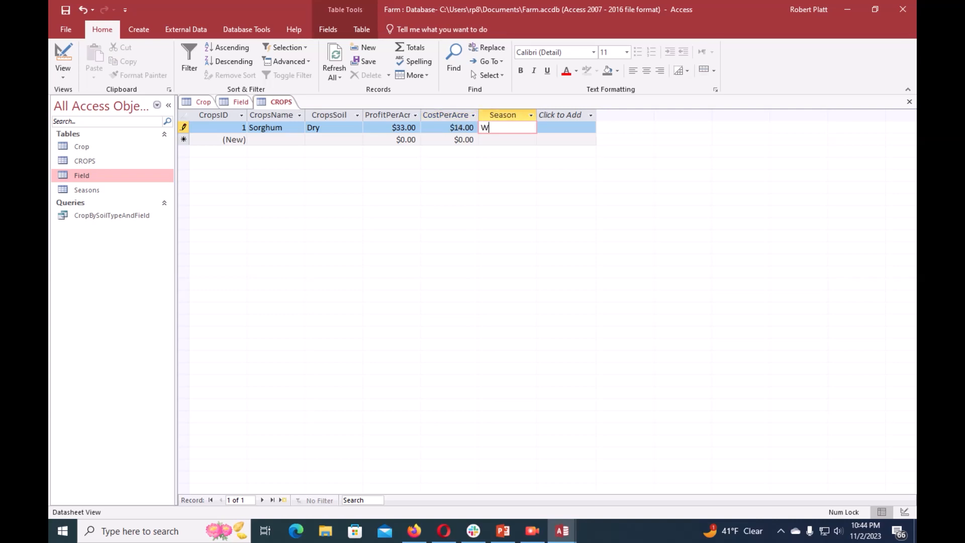
{"action": "type", "text": "inter"}
{"action": "key", "text": "Down"}
{"action": "key", "text": "shift+Tab"}
{"action": "key", "text": "shift+Tab"}
{"action": "key", "text": "shift+Tab"}
{"action": "key", "text": "shift+Tab"}
{"action": "key", "text": "shift+Tab"}
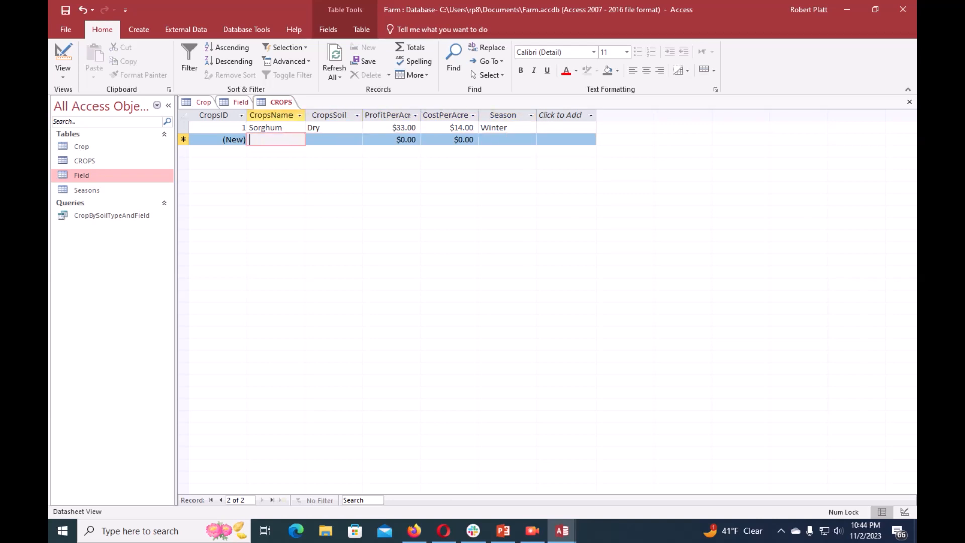
{"action": "key", "text": "Up"}
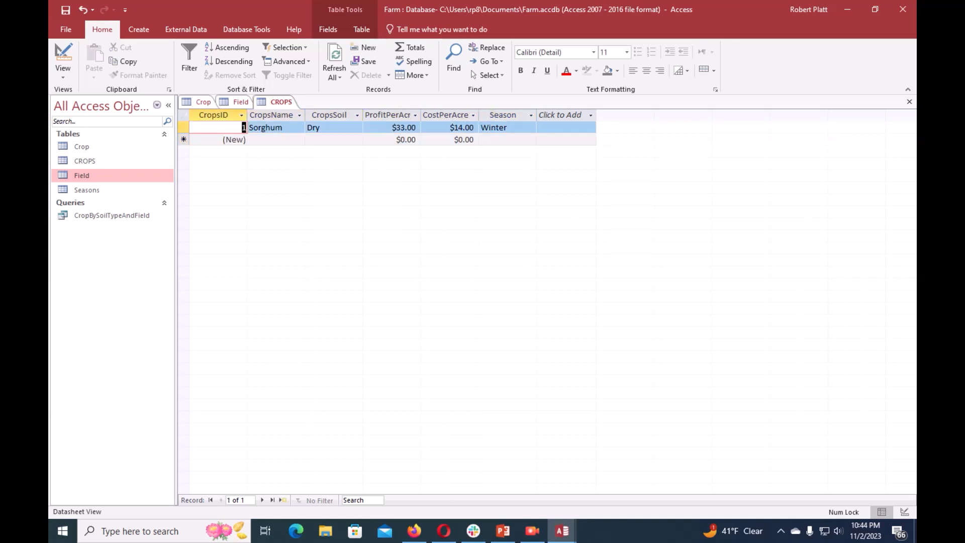
{"action": "key", "text": "Down"}
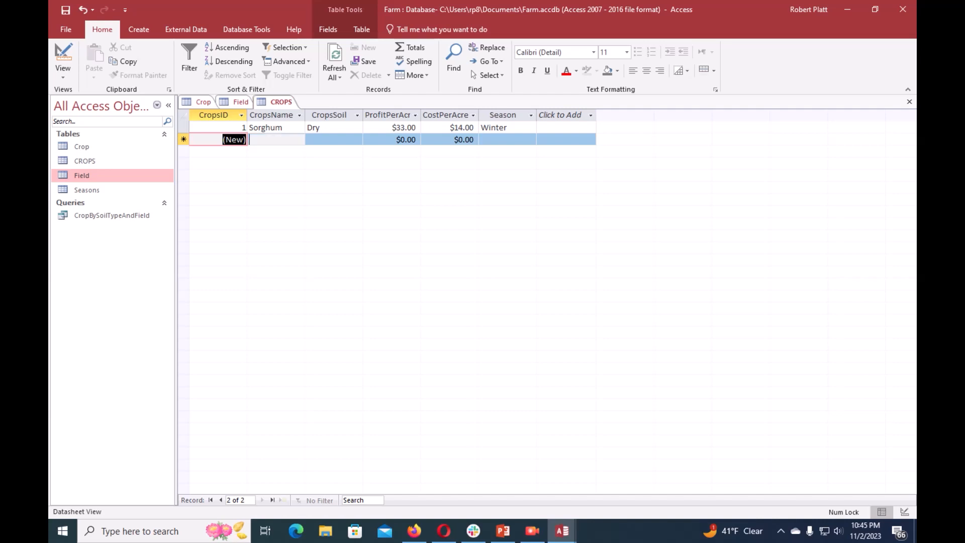
Start the second CROPS record with Oats as CropsName and Bottomland as CropsSoil
{"action": "left_click", "coordinate": [275, 140]}
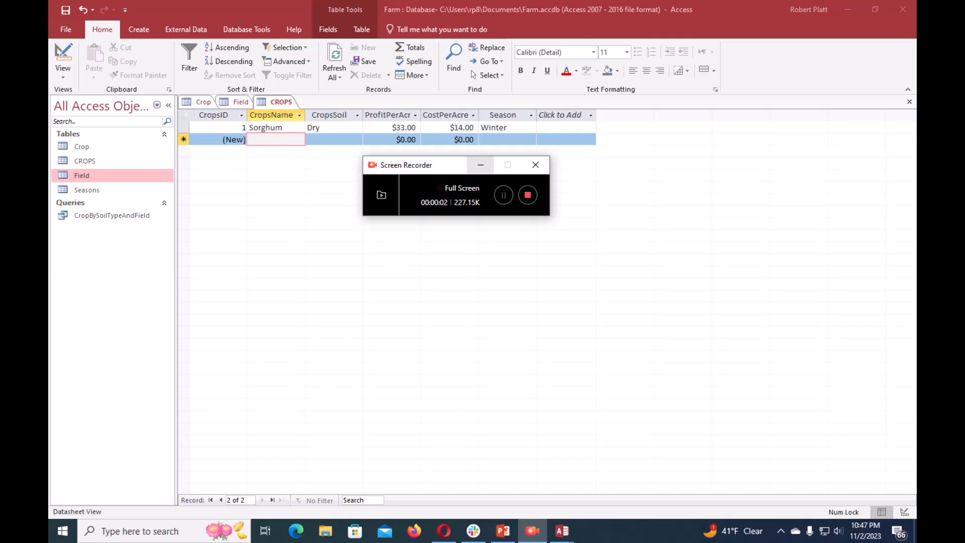
{"action": "left_click", "coordinate": [481, 165]}
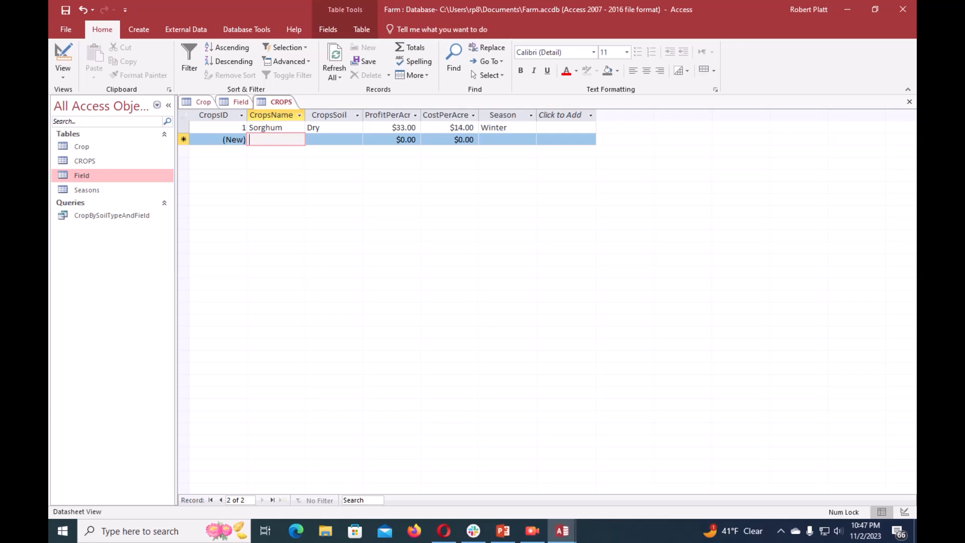
{"action": "type", "text": "Oats"}
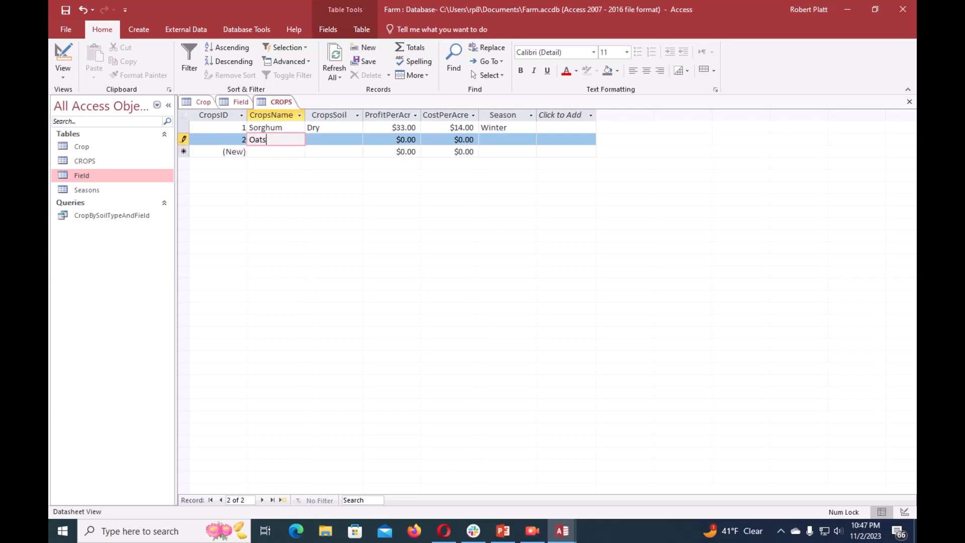
{"action": "key", "text": "Tab"}
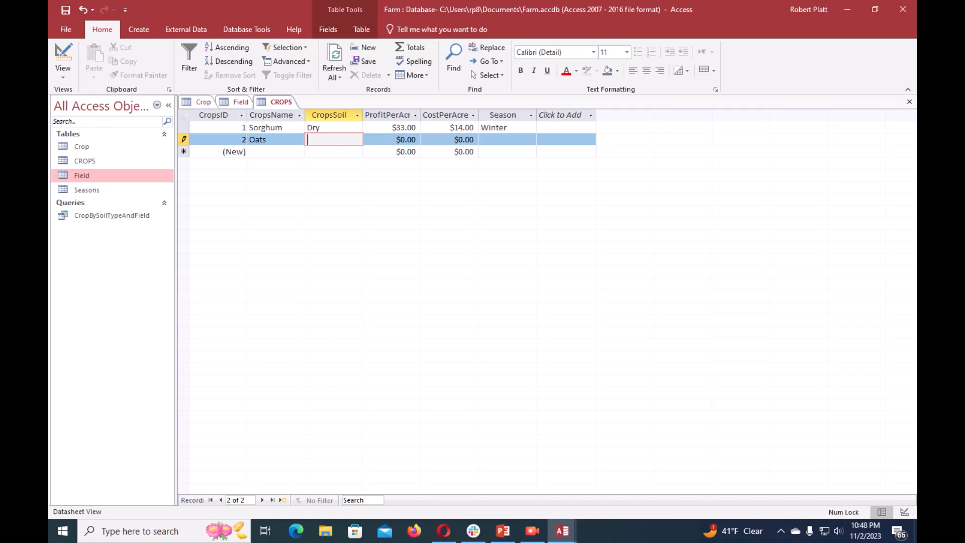
{"action": "type", "text": "Bottomland"}
{"action": "key", "text": "Tab"}
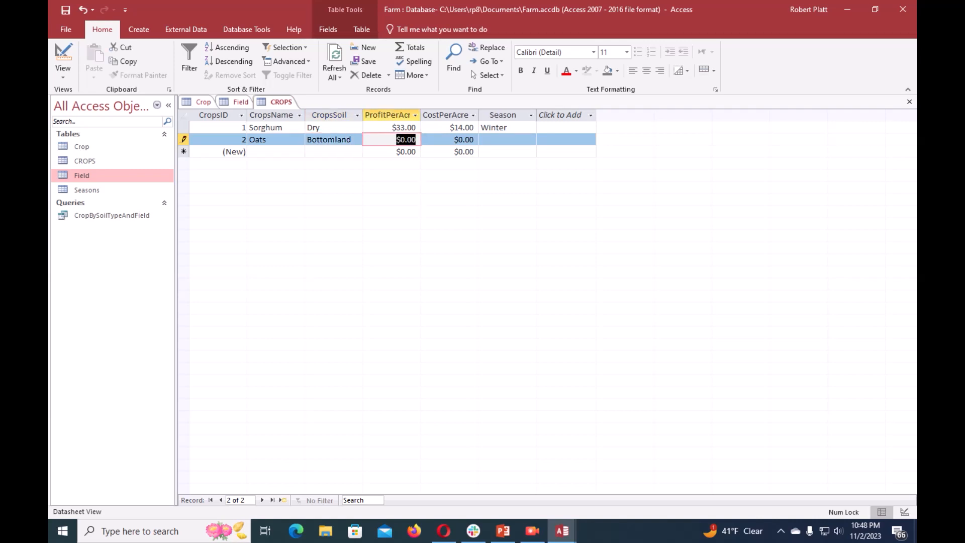
Complete the Oats record with ProfitPerAcre 80, CostPerAcre 30 and Season Winter
{"action": "type", "text": "80"}
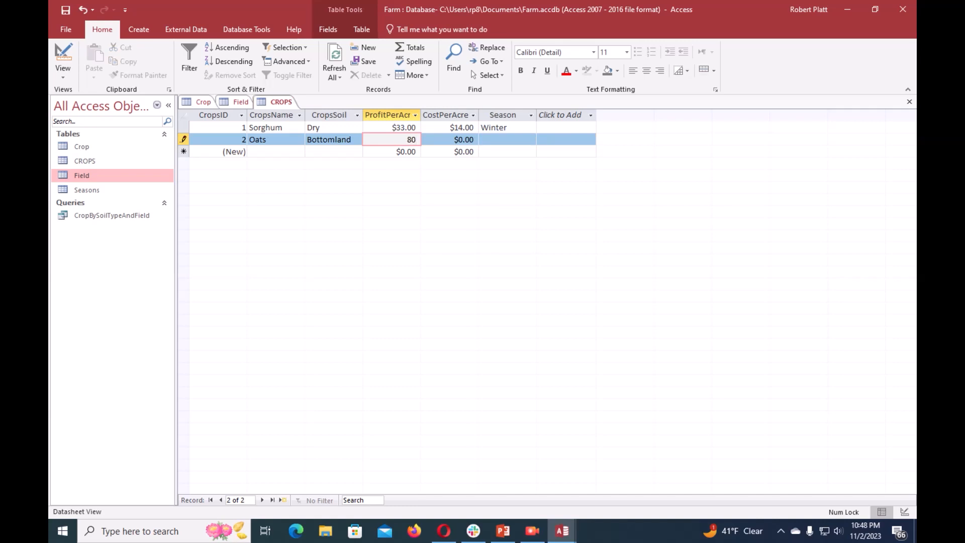
{"action": "key", "text": "Tab"}
{"action": "type", "text": "30"}
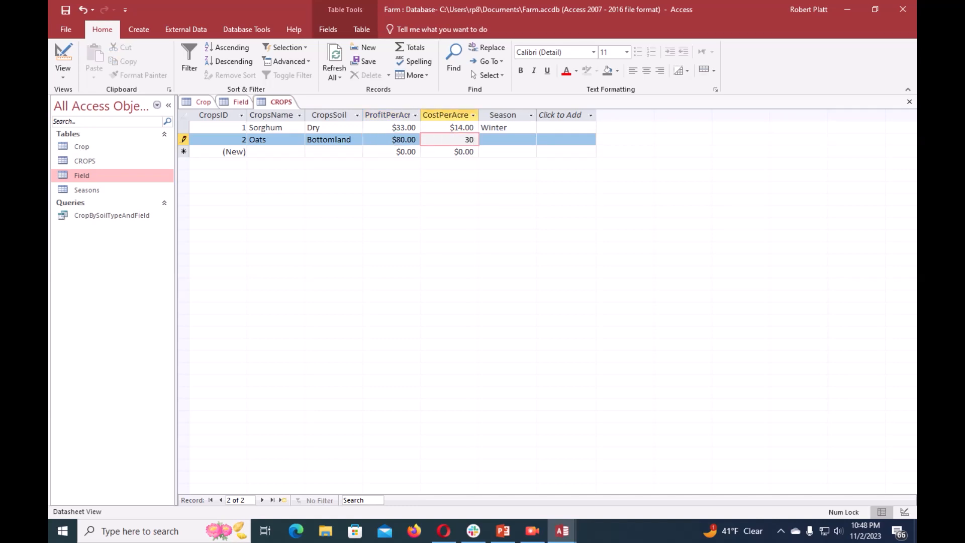
{"action": "key", "text": "Tab"}
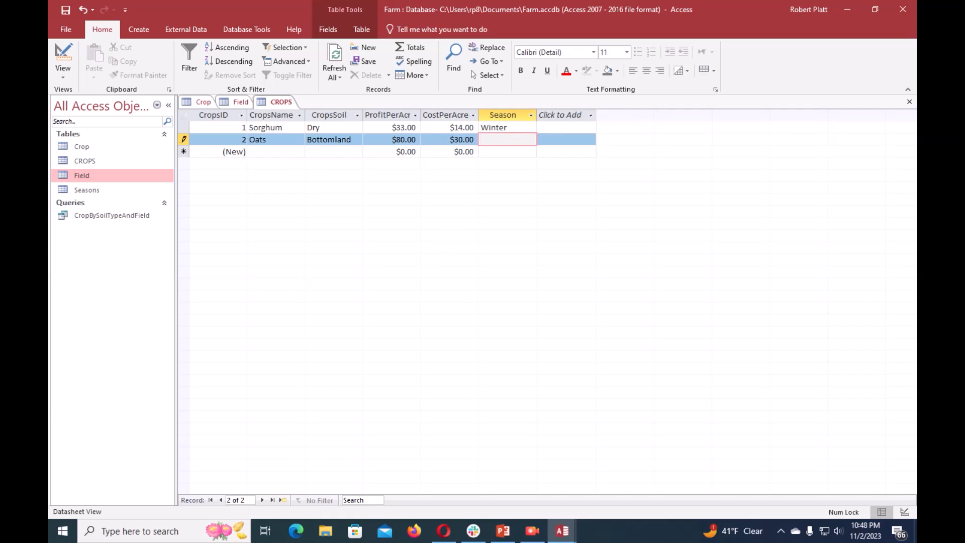
{"action": "type", "text": "Winter"}
{"action": "key", "text": "Tab"}
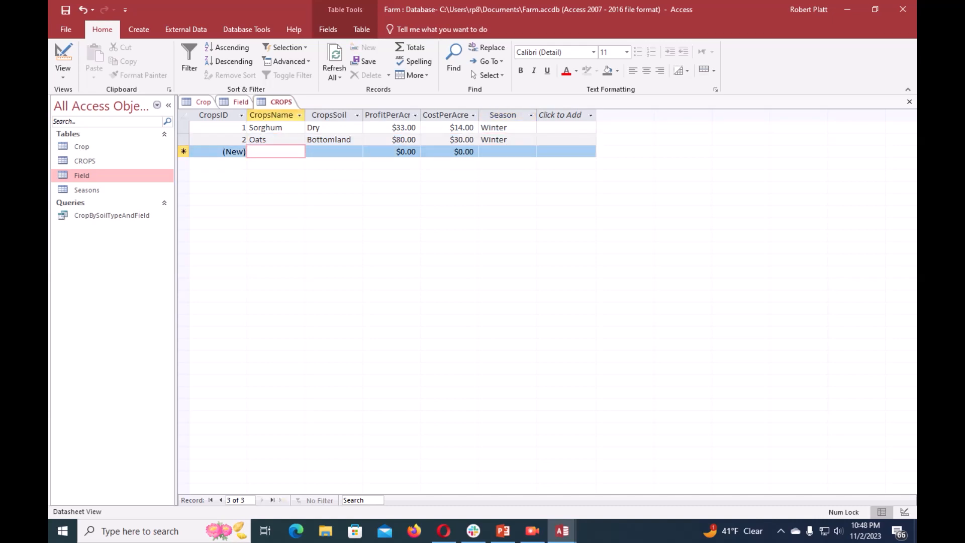
Start the third CROPS record with Maize as CropsName and Clay as CropsSoil
{"action": "type", "text": "Maize"}
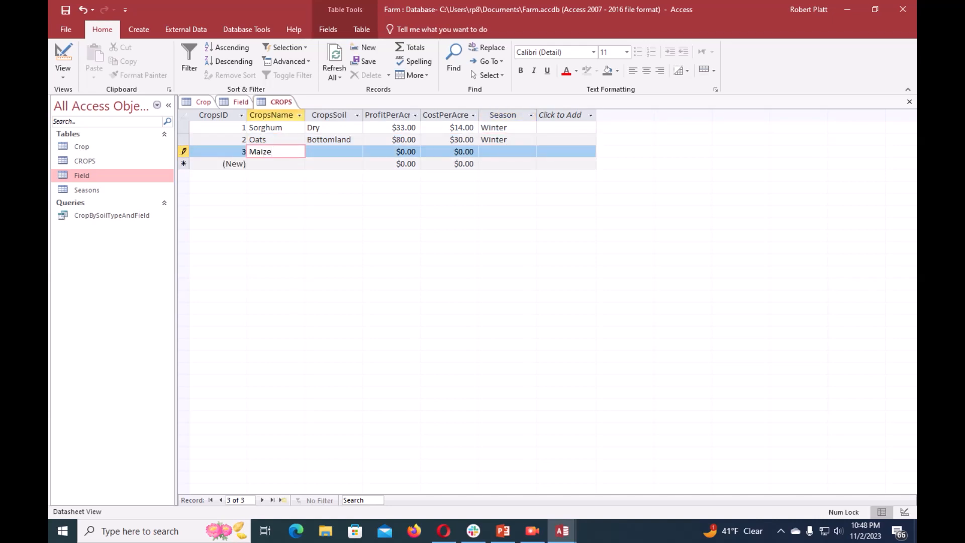
{"action": "key", "text": "Tab"}
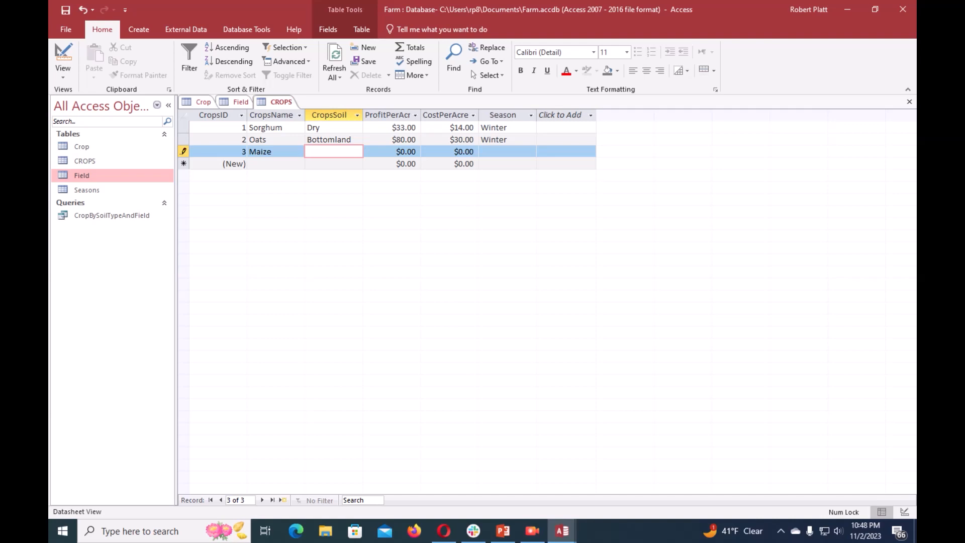
{"action": "type", "text": "Clay"}
{"action": "key", "text": "Tab"}
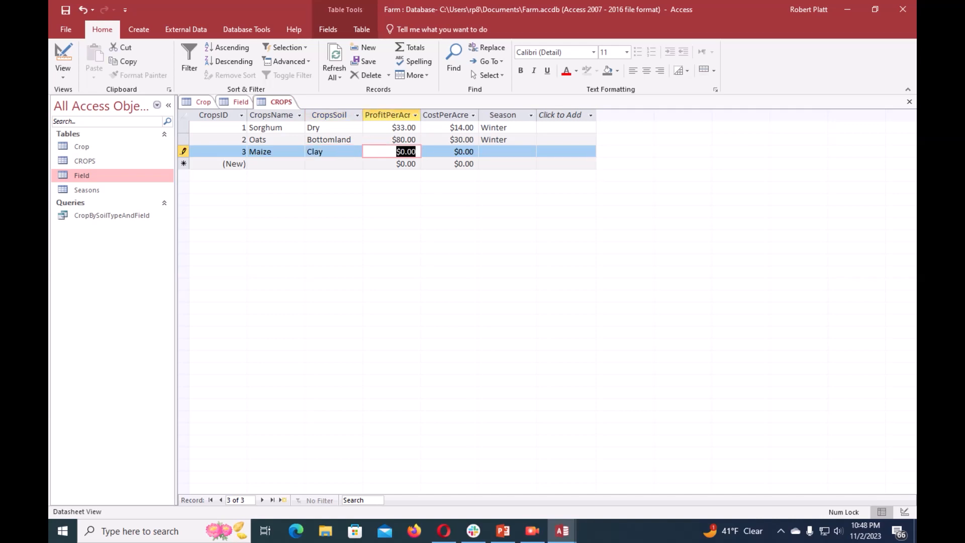
Complete the Maize record with ProfitPerAcre 44, CostPerAcre 22 and Season Summer
{"action": "type", "text": "44"}
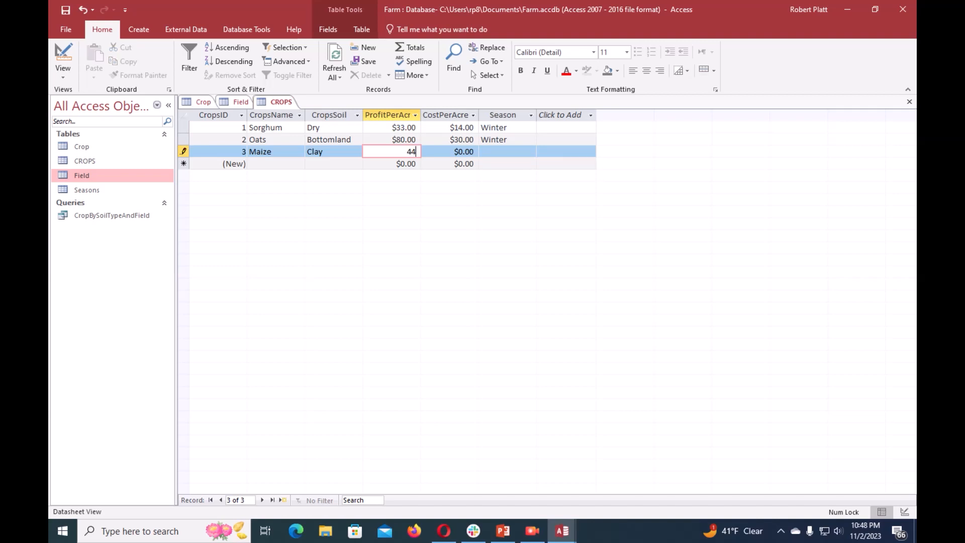
{"action": "key", "text": "Tab"}
{"action": "type", "text": "22"}
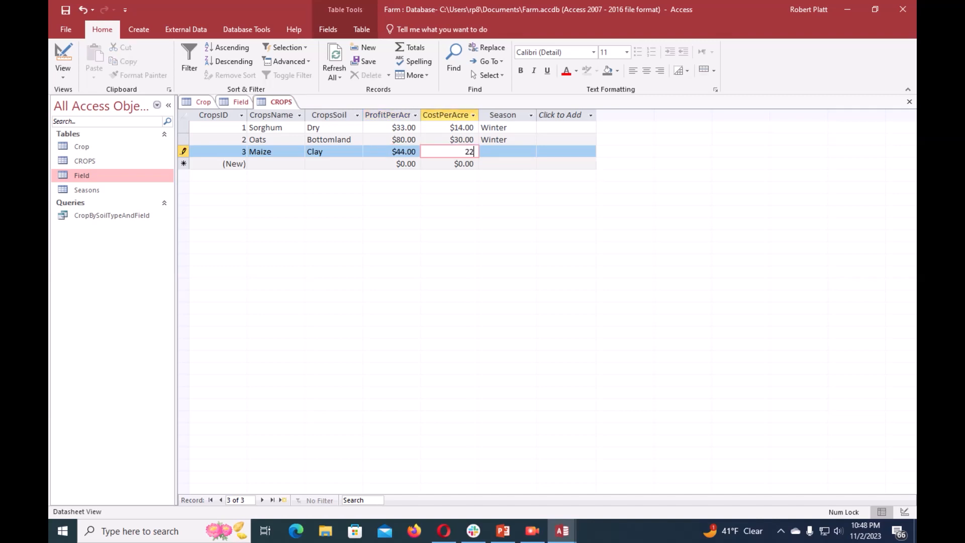
{"action": "key", "text": "Tab"}
{"action": "type", "text": "Summer"}
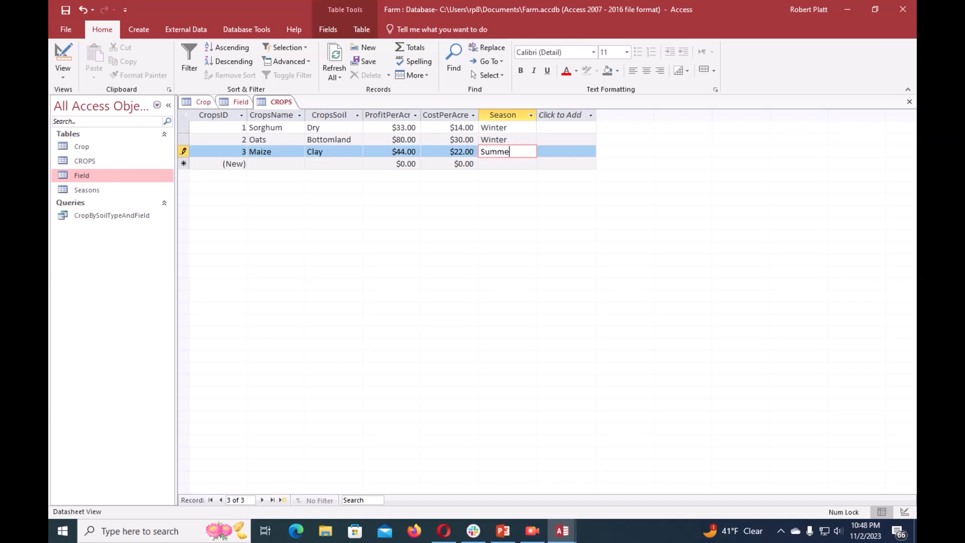
{"action": "key", "text": "Tab"}
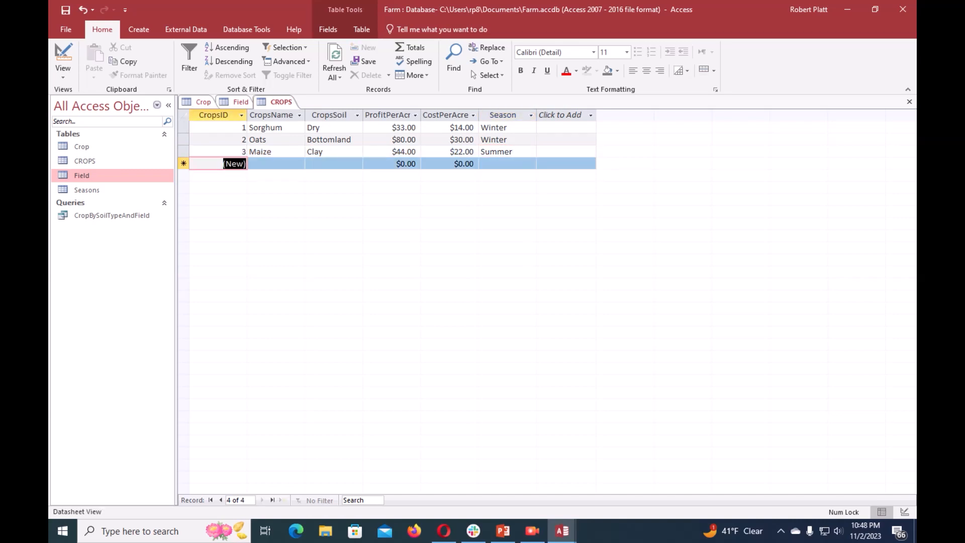
Start the fourth CROPS record with Rye as CropsName and Loam as CropsSoil
{"action": "key", "text": "Tab"}
{"action": "type", "text": "Rye"}
{"action": "key", "text": "Tab"}
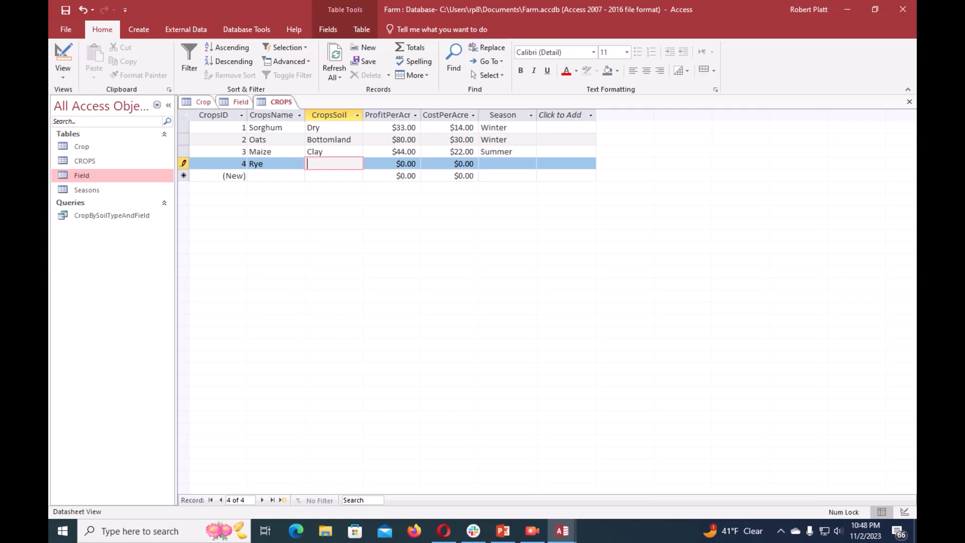
{"action": "type", "text": "Loam"}
{"action": "key", "text": "Tab"}
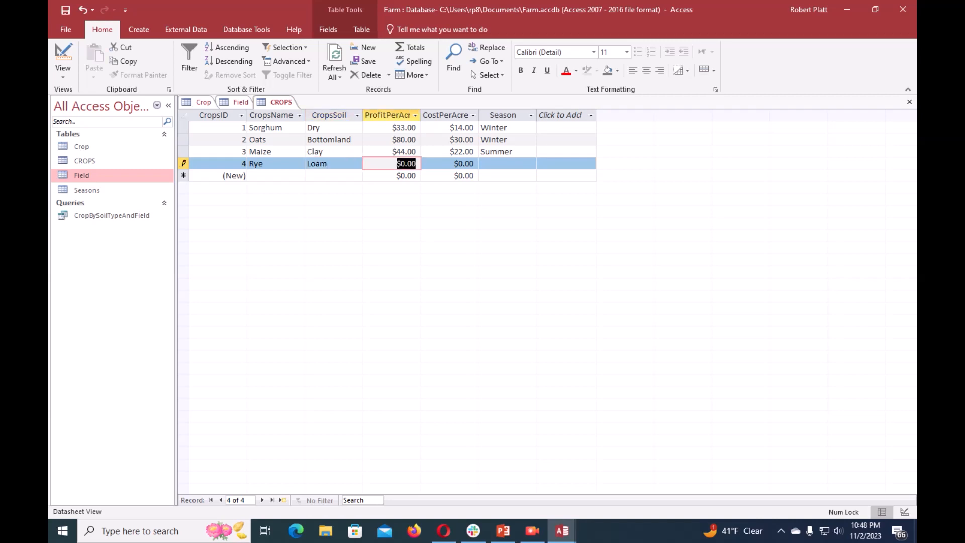
Complete the Rye record with ProfitPerAcre 33, CostPerAcre 10 and Season Spring
{"action": "type", "text": "33"}
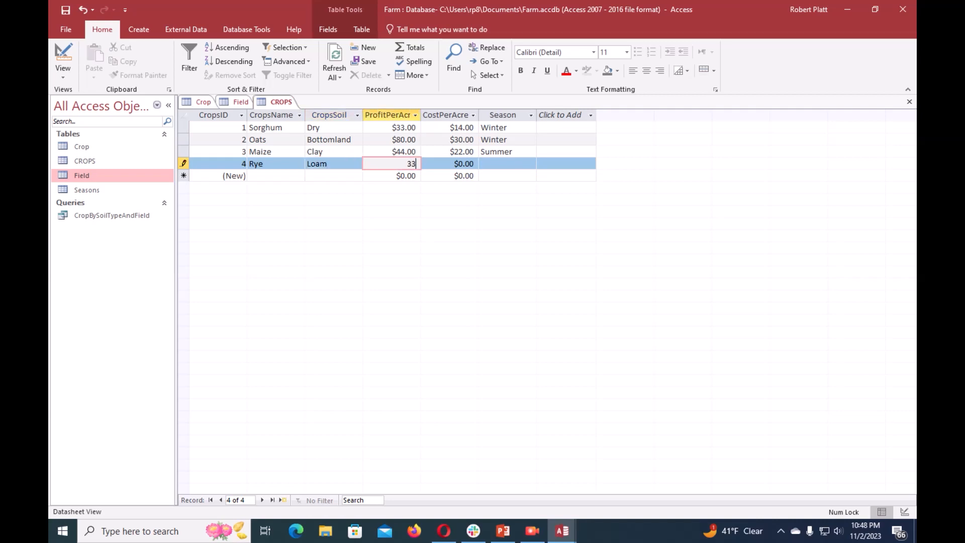
{"action": "key", "text": "Tab"}
{"action": "type", "text": "10"}
{"action": "key", "text": "Tab"}
{"action": "type", "text": "Spring"}
{"action": "key", "text": "Tab"}
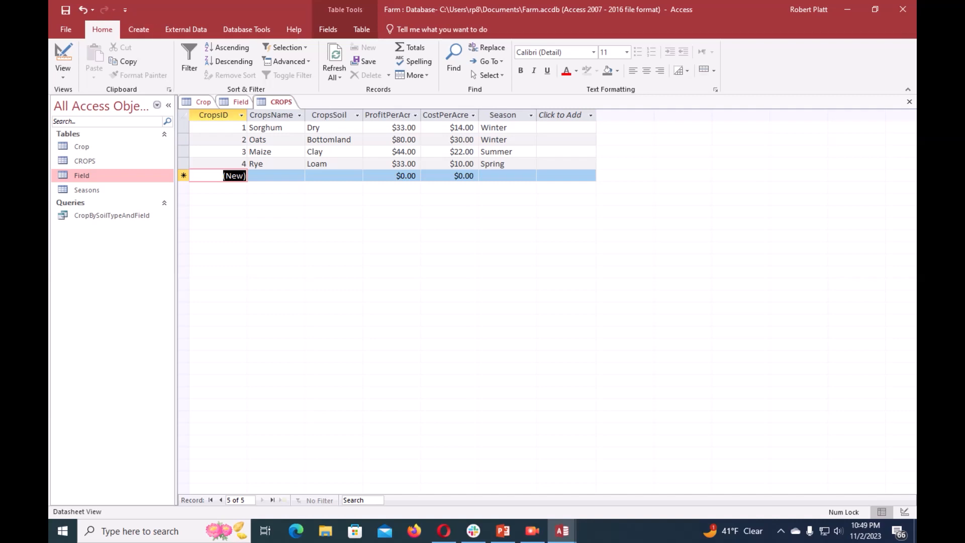
Sort the CROPS records by CropsID from largest to smallest
{"action": "left_click", "coordinate": [242, 115]}
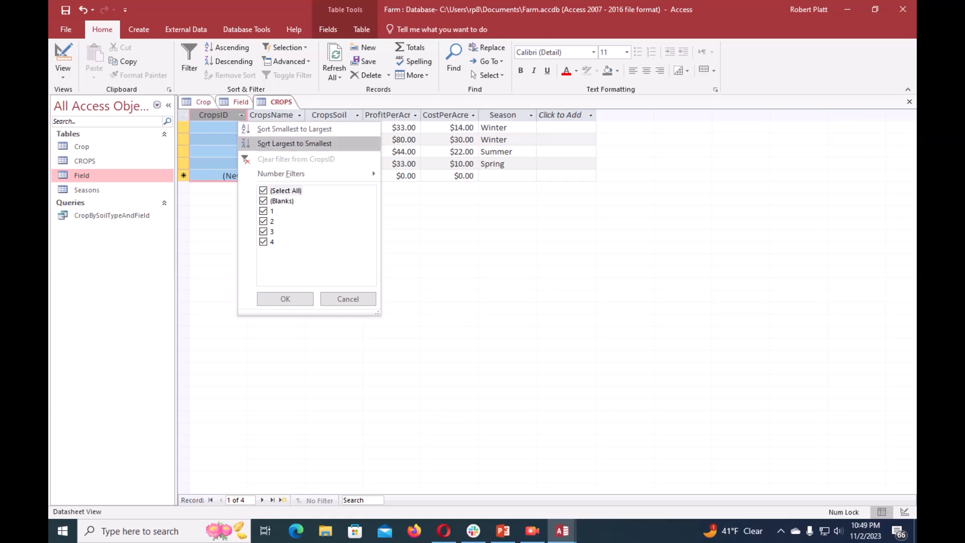
{"action": "left_click", "coordinate": [294, 143]}
{"action": "left_click", "coordinate": [241, 115]}
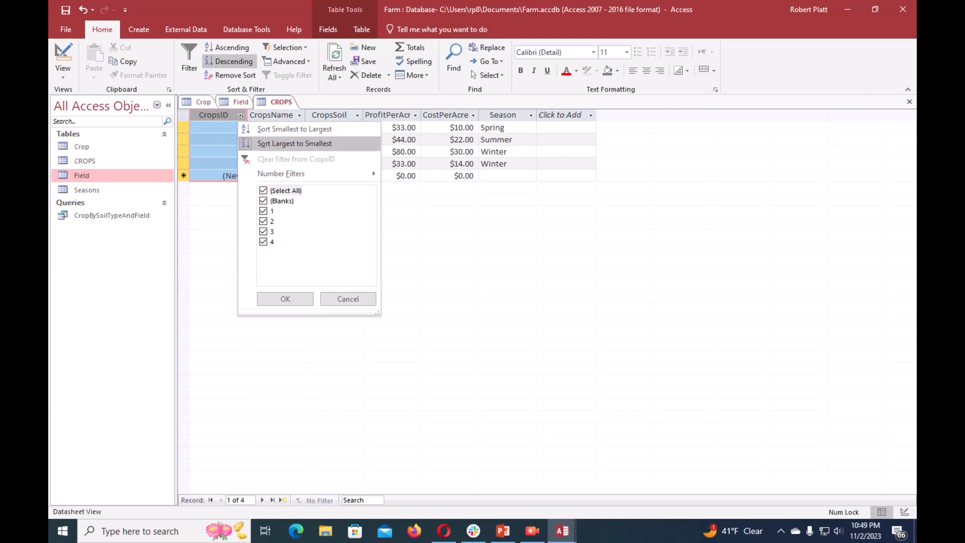
{"action": "left_click", "coordinate": [294, 144]}
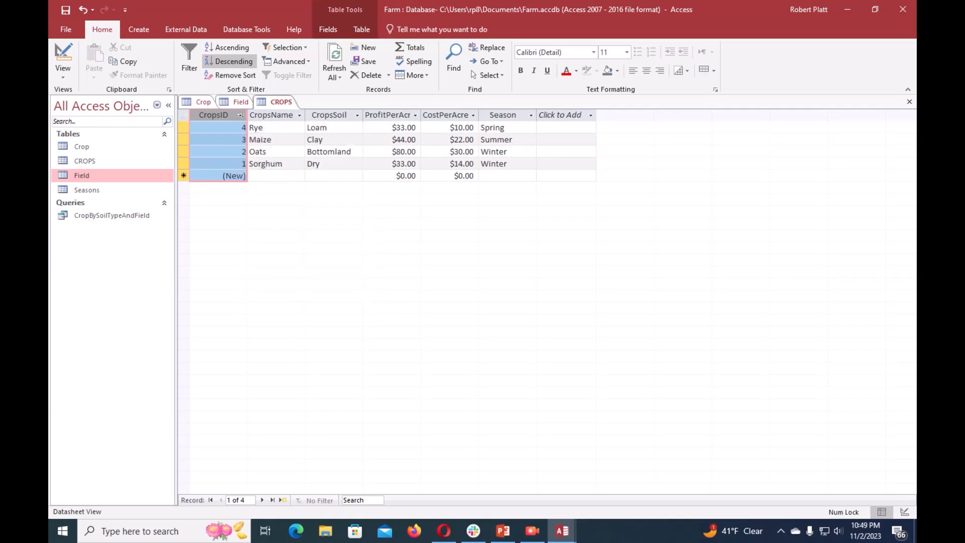
Sort the CROPS records by CropsID from smallest to largest
{"action": "left_click", "coordinate": [241, 115]}
{"action": "left_click", "coordinate": [294, 129]}
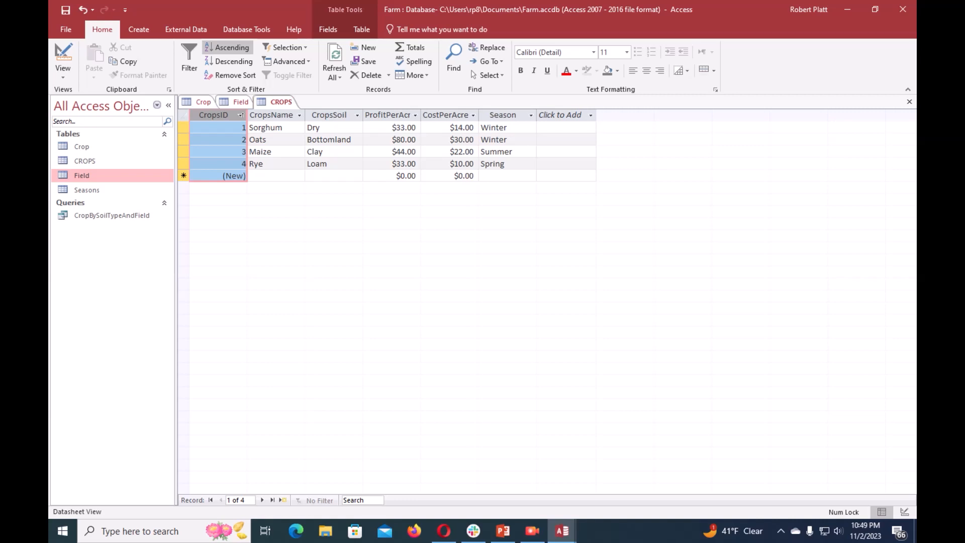
Examine the CROPS table's fields and their properties in Design View, from CropsID through Season
{"action": "right_click", "coordinate": [275, 101]}
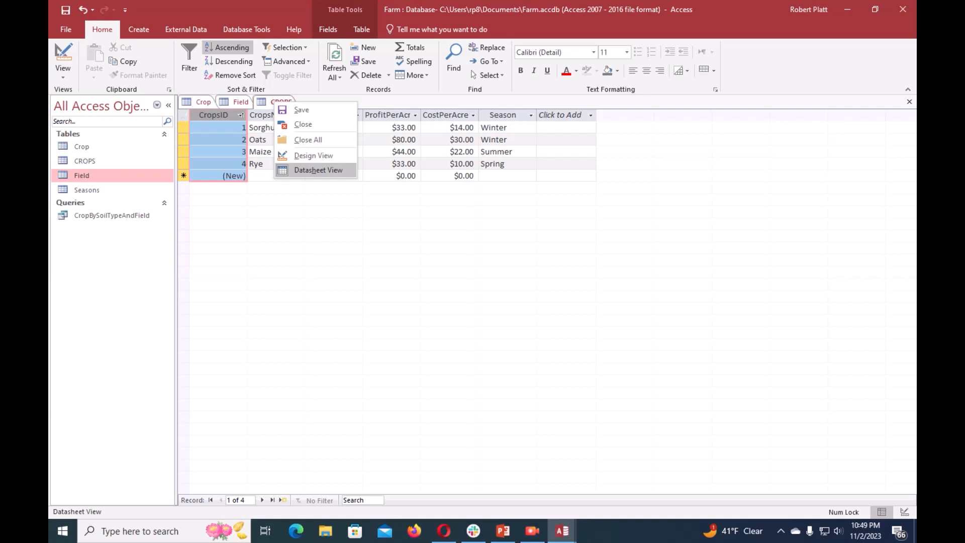
{"action": "left_click", "coordinate": [313, 156]}
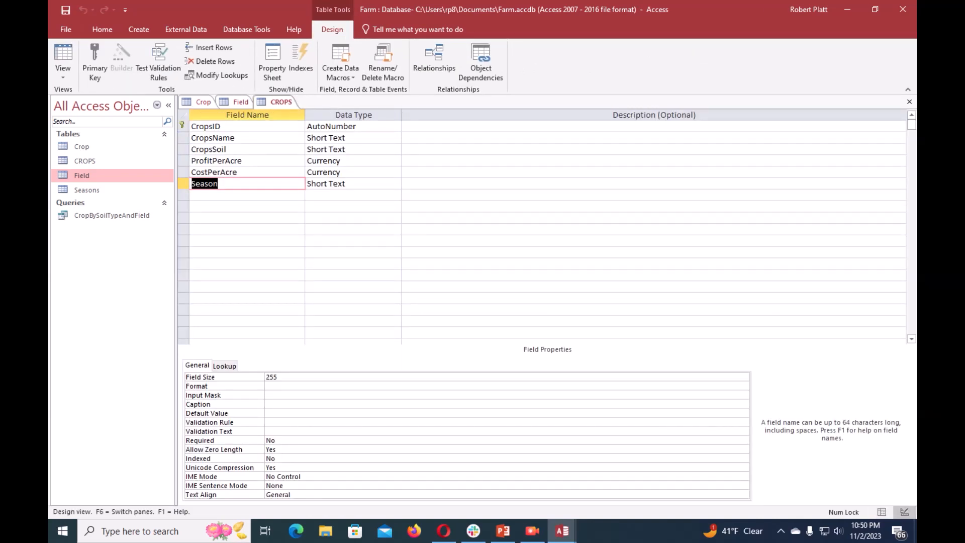
{"action": "left_click", "coordinate": [195, 184]}
{"action": "left_click", "coordinate": [204, 161]}
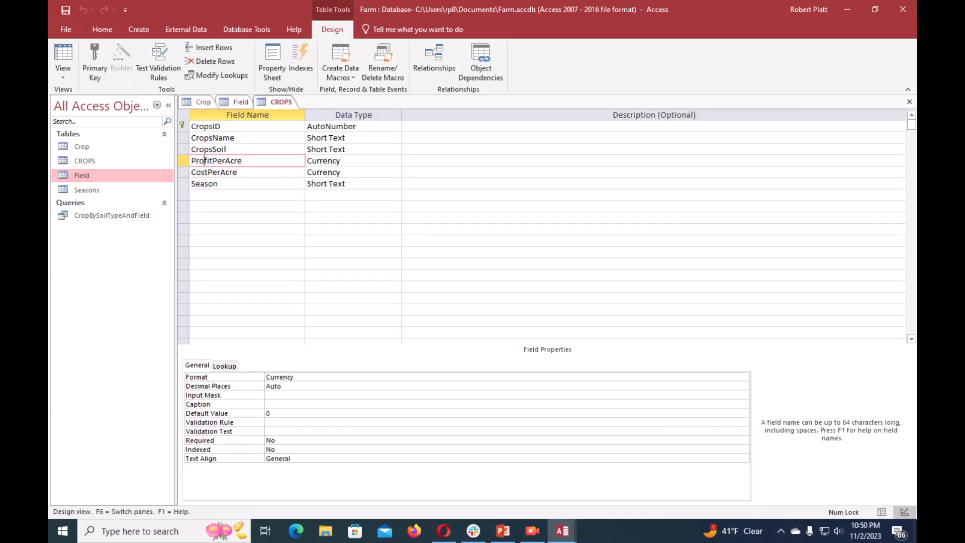
{"action": "left_click", "coordinate": [204, 150]}
{"action": "left_click", "coordinate": [211, 138]}
{"action": "left_click", "coordinate": [206, 126]}
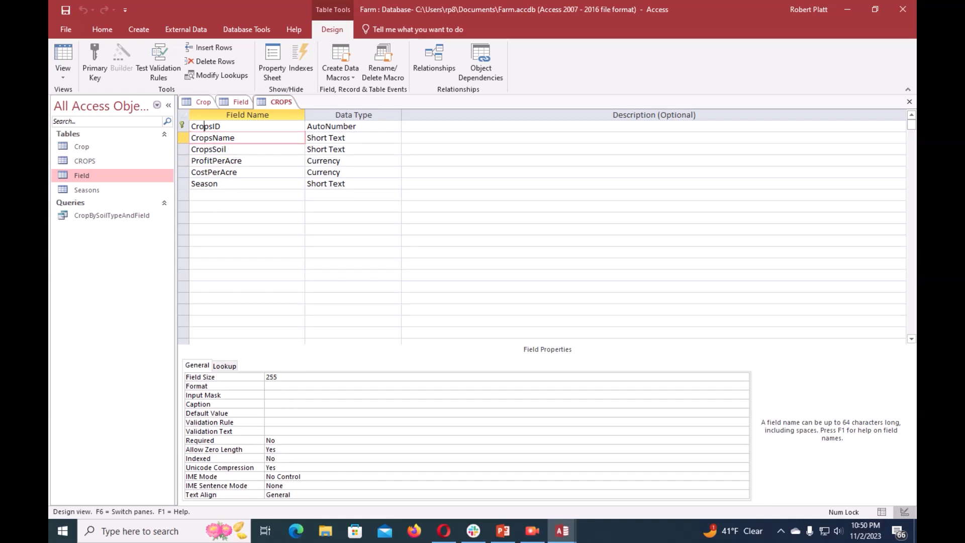
{"action": "left_click", "coordinate": [217, 160]}
{"action": "left_click", "coordinate": [217, 172]}
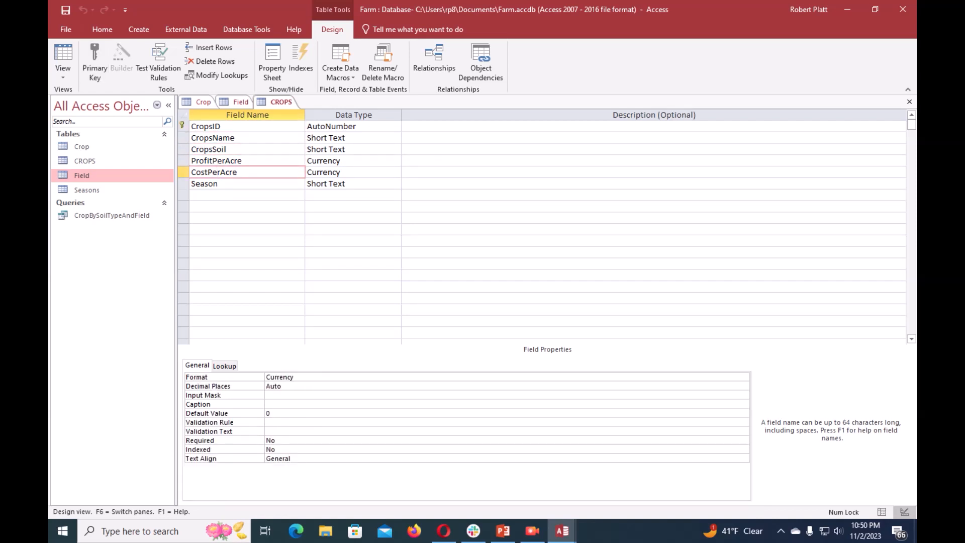
Save the CROPS table and return it to Datasheet View
{"action": "right_click", "coordinate": [279, 102]}
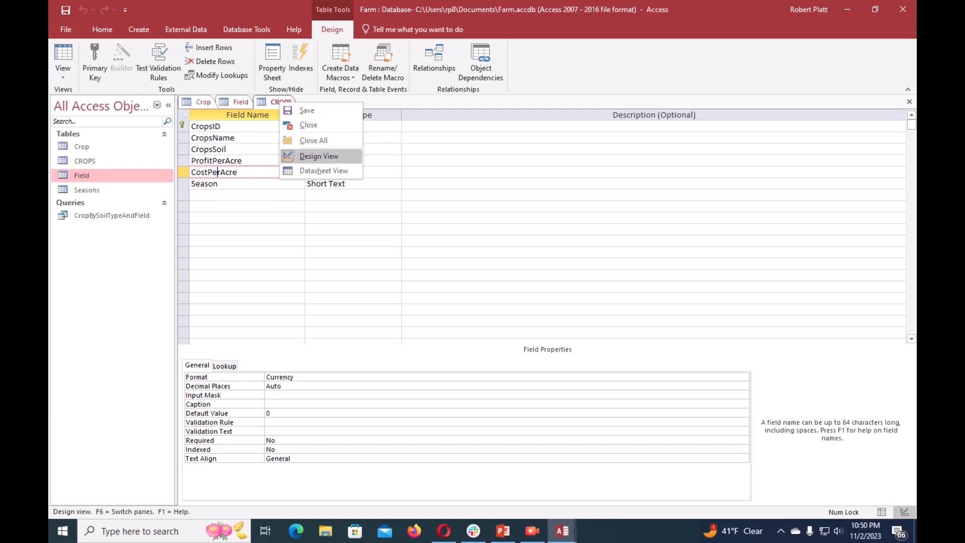
{"action": "left_click", "coordinate": [321, 171]}
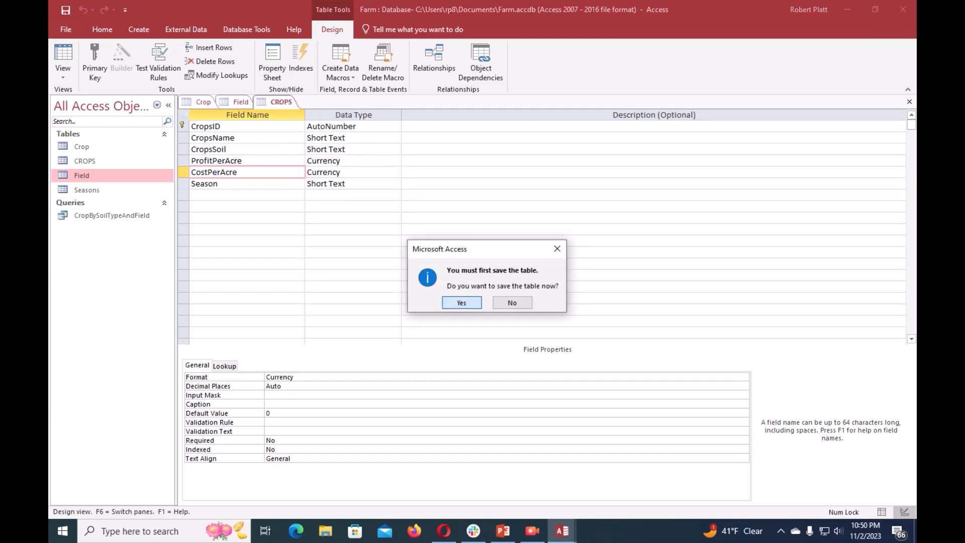
{"action": "key", "text": "Return"}
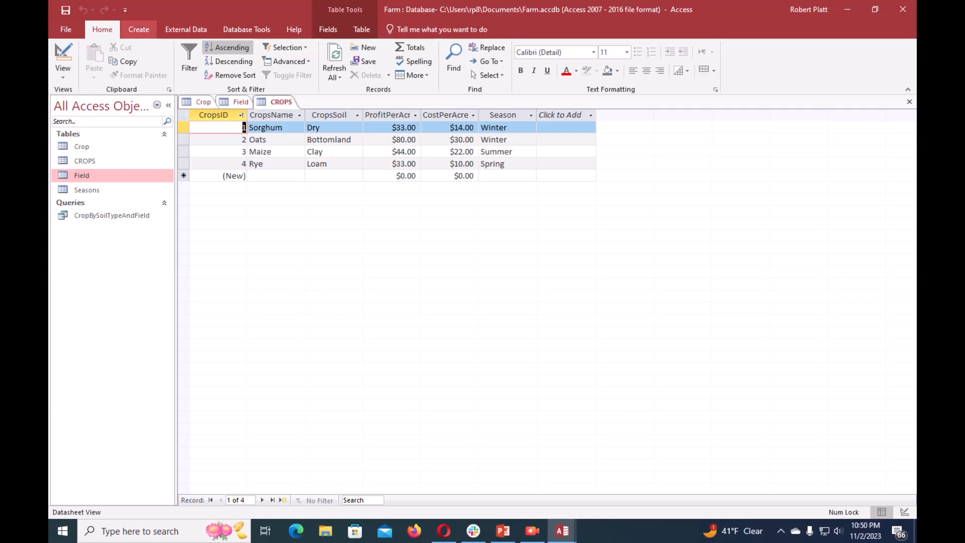
Create a new query in Design View with CROPS as its source table
{"action": "left_click", "coordinate": [139, 29]}
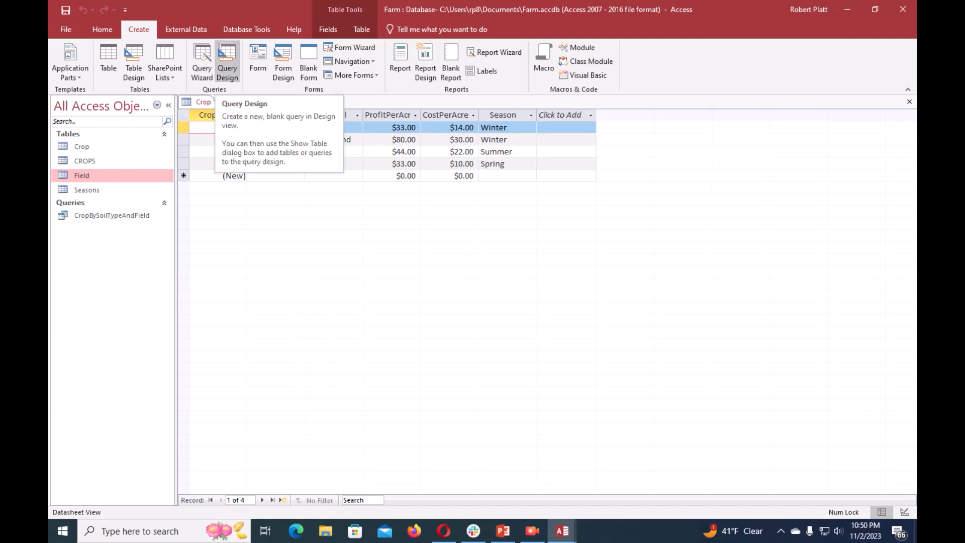
{"action": "left_click", "coordinate": [227, 66]}
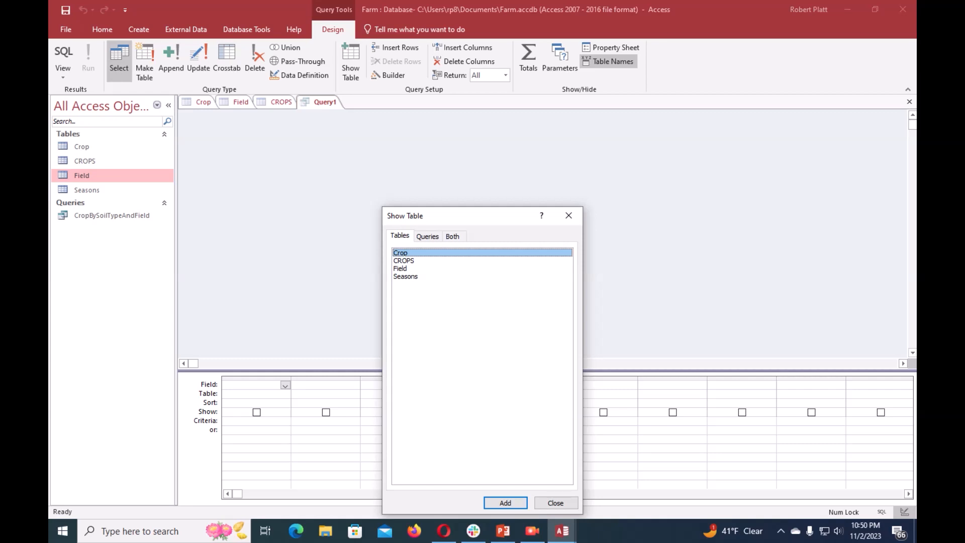
{"action": "left_click", "coordinate": [404, 261]}
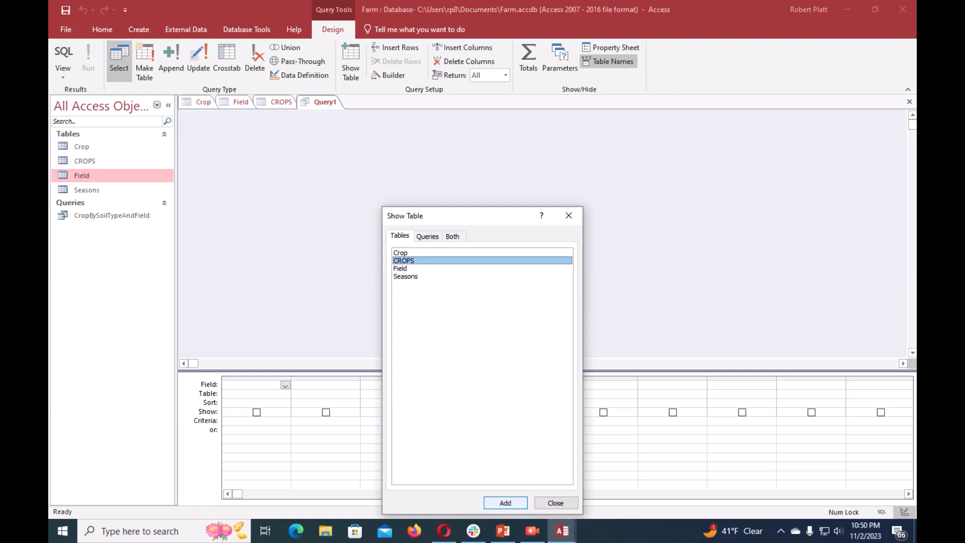
{"action": "left_click", "coordinate": [505, 503]}
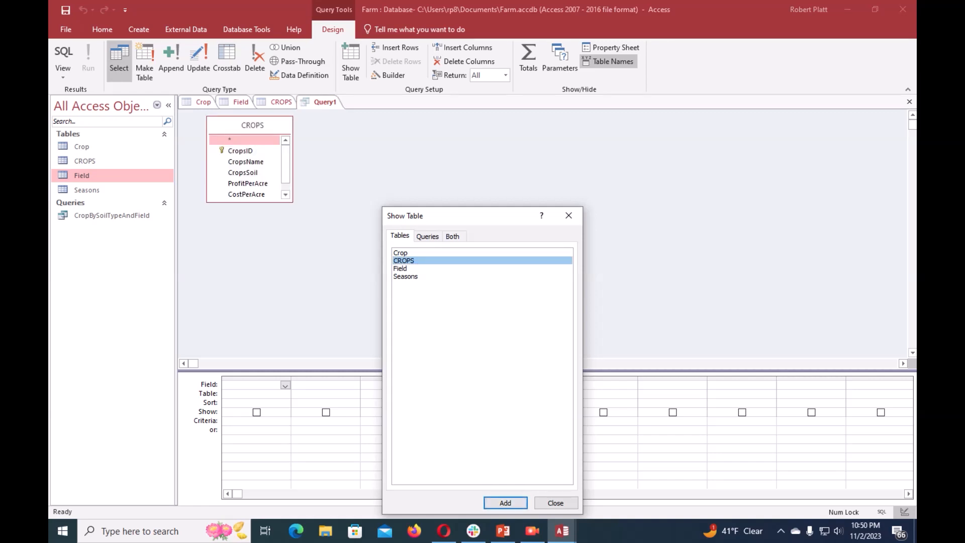
{"action": "left_click", "coordinate": [568, 216]}
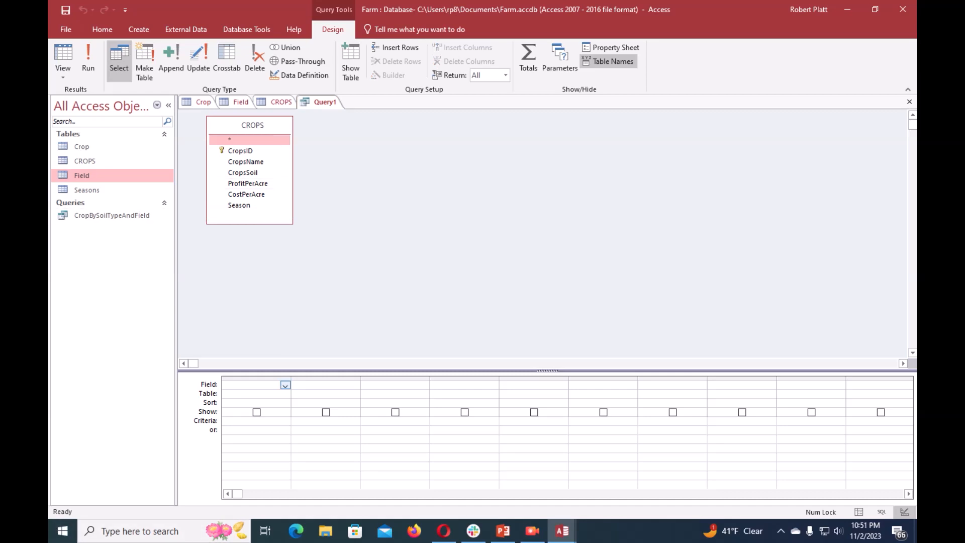
Add CropsName from the CROPS table as the query's first field
{"action": "left_click", "coordinate": [285, 385]}
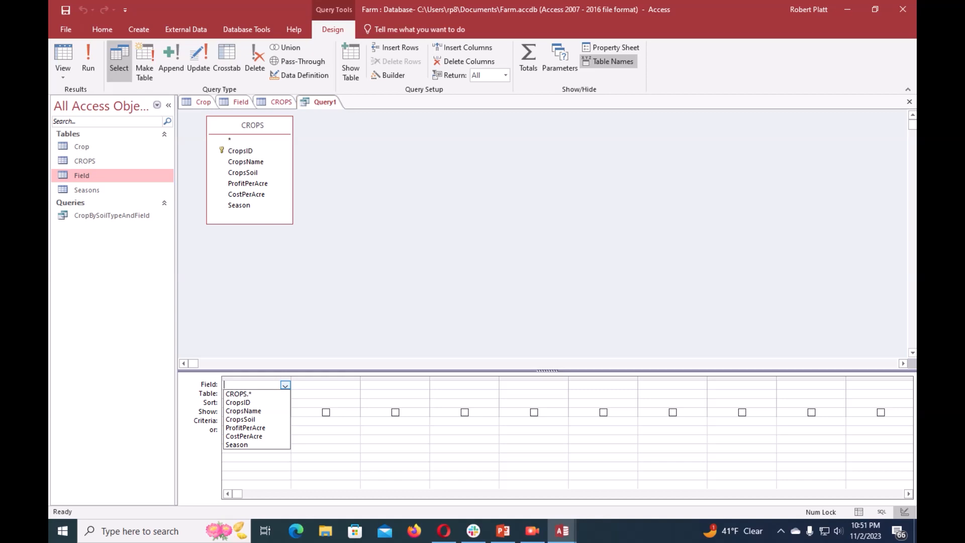
{"action": "key", "text": "Down"}
{"action": "key", "text": "Down"}
{"action": "key", "text": "Down"}
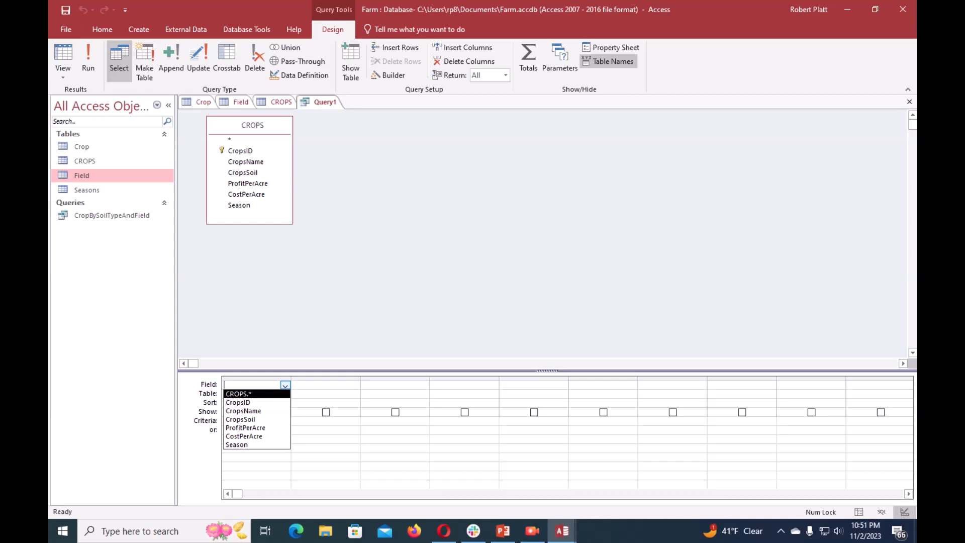
{"action": "key", "text": "Return"}
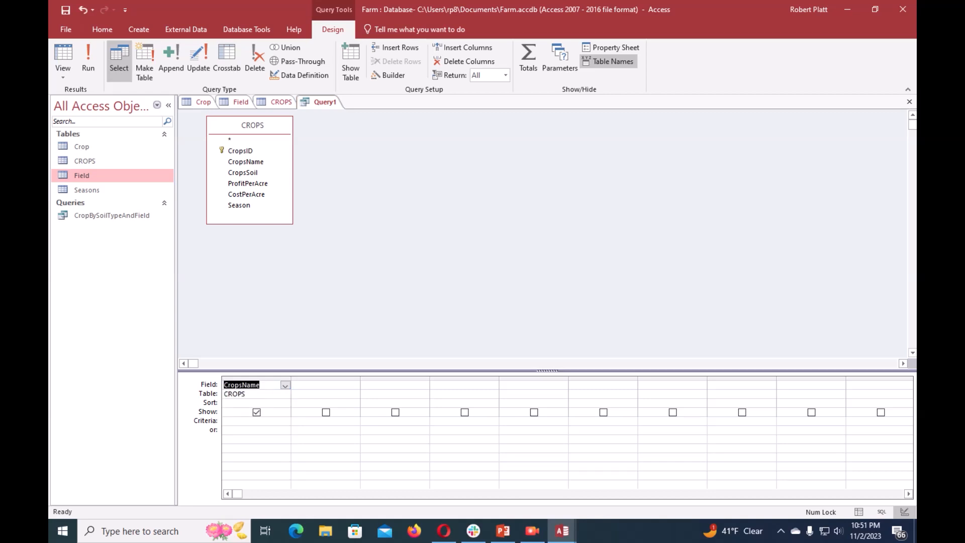
Add CropsSoil from the CROPS table as the query's second field
{"action": "left_click", "coordinate": [355, 385]}
{"action": "key", "text": "Down"}
{"action": "key", "text": "Down"}
{"action": "key", "text": "Down"}
{"action": "key", "text": "Down"}
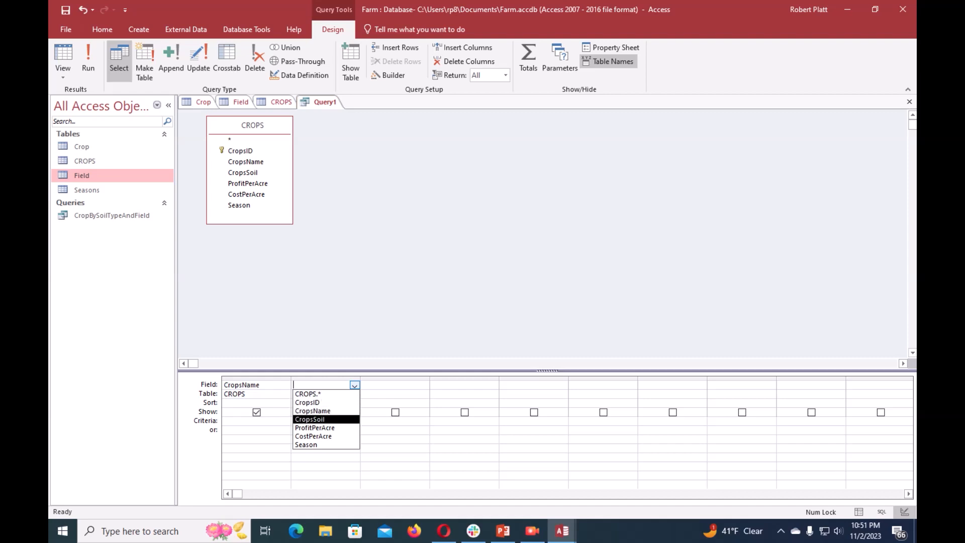
{"action": "key", "text": "Return"}
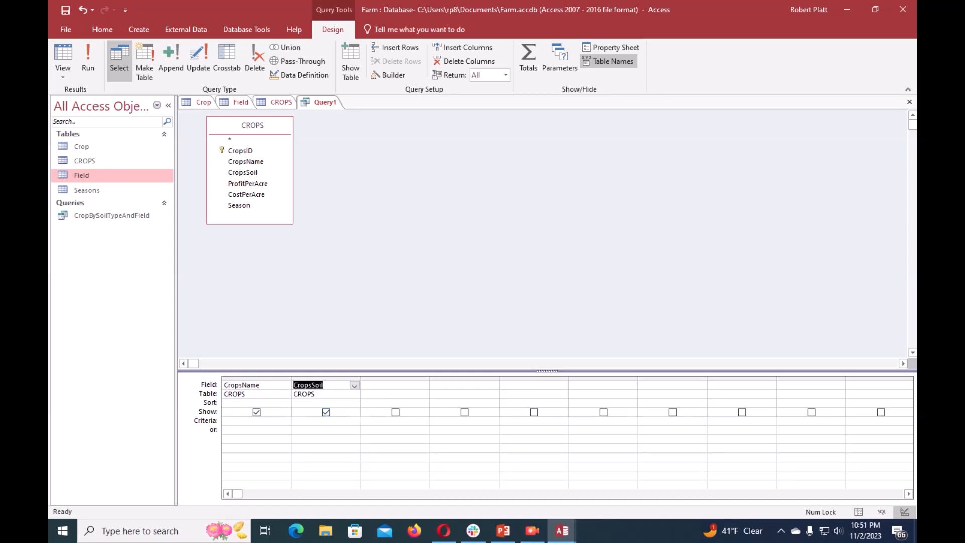
Set the CropsSoil criterion to "Loam" and run the query
{"action": "left_click", "coordinate": [322, 421]}
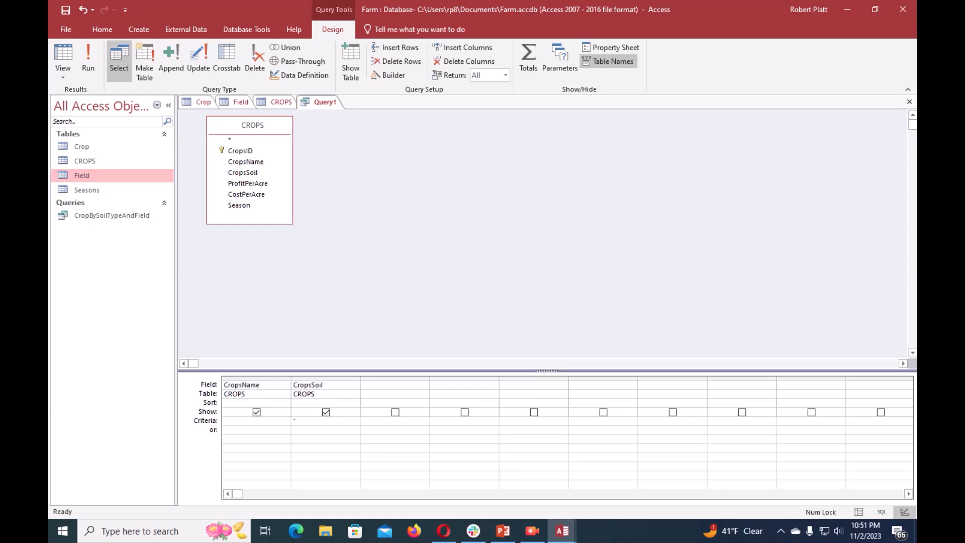
{"action": "type", "text": "\"Loan\""}
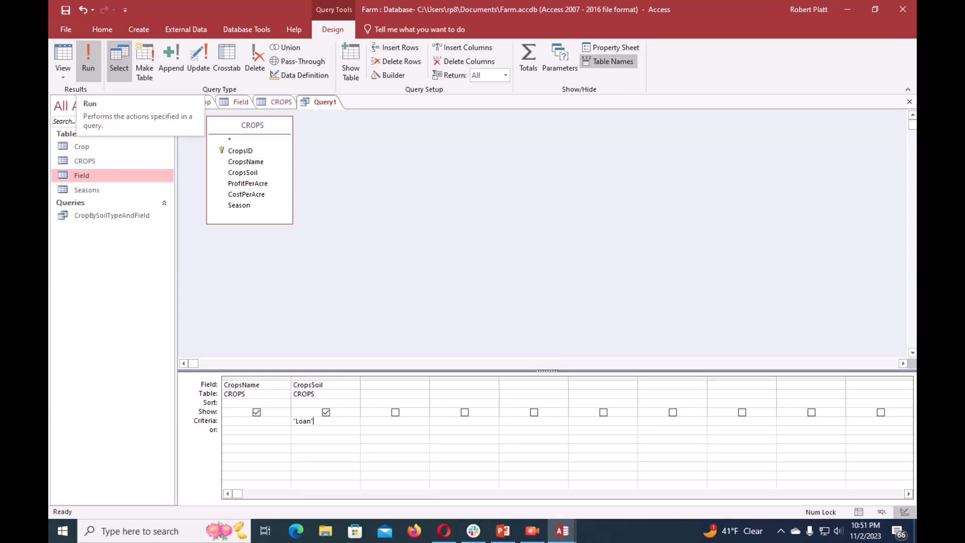
{"action": "key", "text": "BackSpace"}
{"action": "key", "text": "BackSpace"}
{"action": "type", "text": "m"}
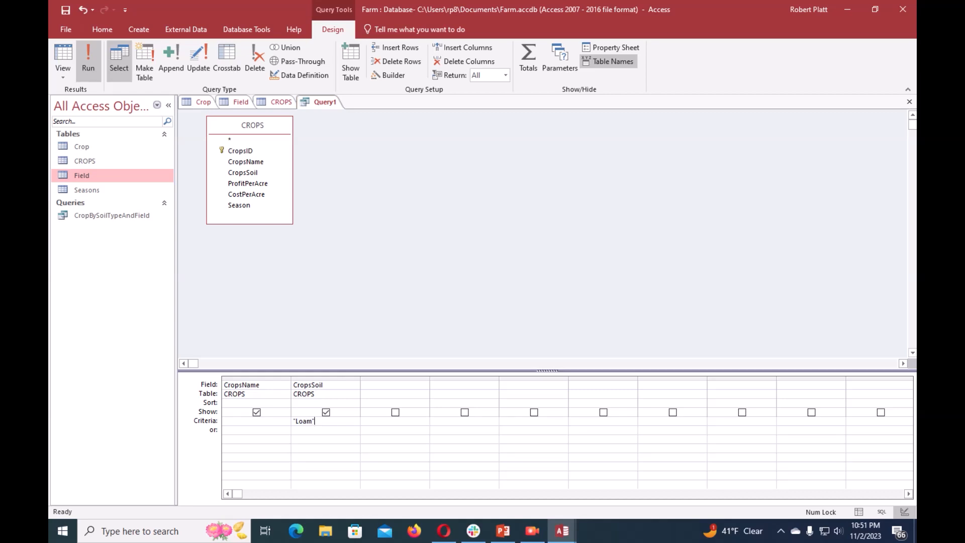
{"action": "type", "text": "\""}
{"action": "left_click", "coordinate": [88, 60]}
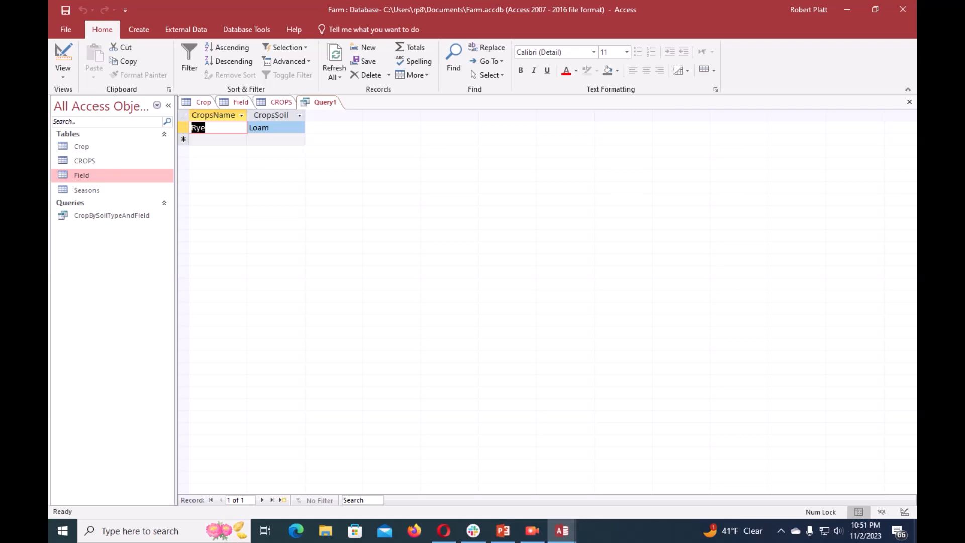
Return the query to Design View, add "Dry" as an alternative CropsSoil criterion, and run it
{"action": "right_click", "coordinate": [322, 102]}
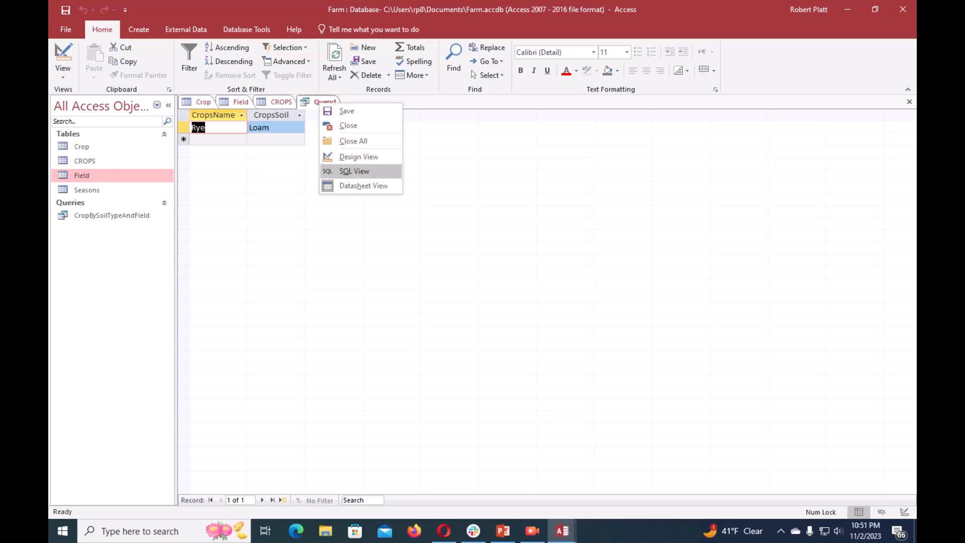
{"action": "left_click", "coordinate": [358, 157]}
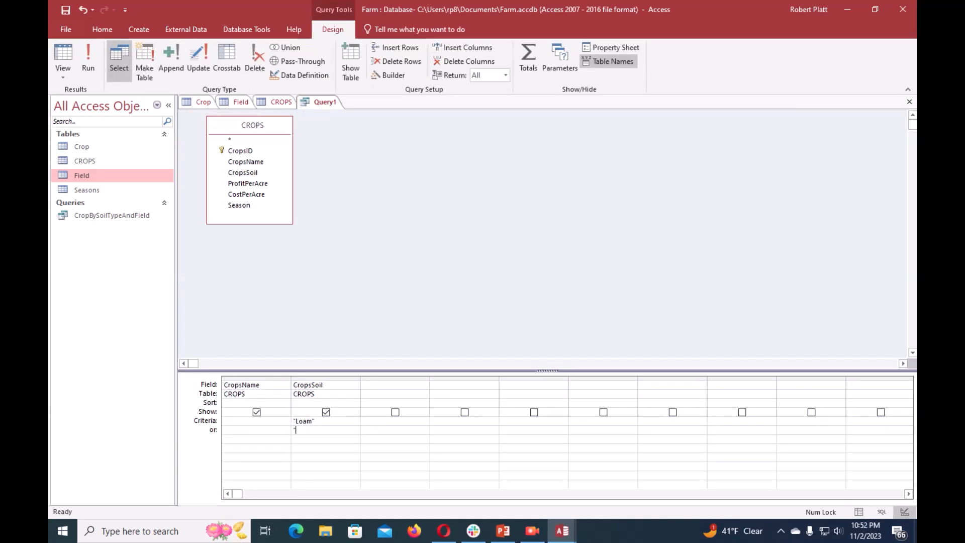
{"action": "type", "text": "Dry"}
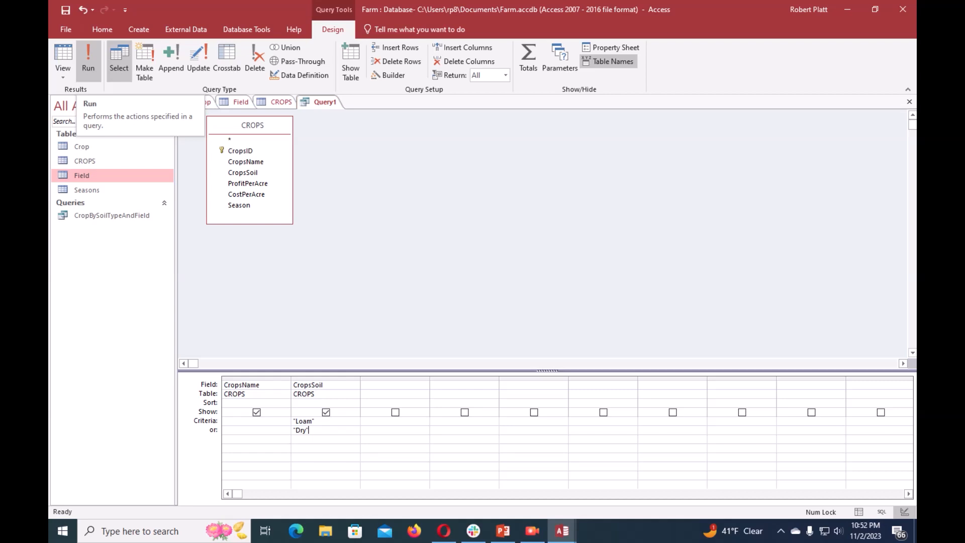
{"action": "left_click", "coordinate": [88, 60]}
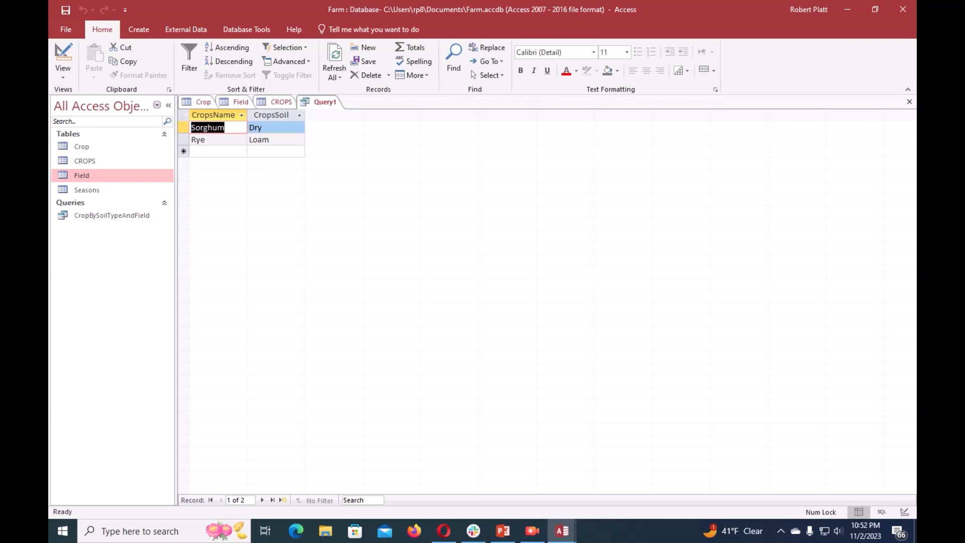
Compare the query's results with the records in the CROPS table
{"action": "left_click", "coordinate": [217, 151]}
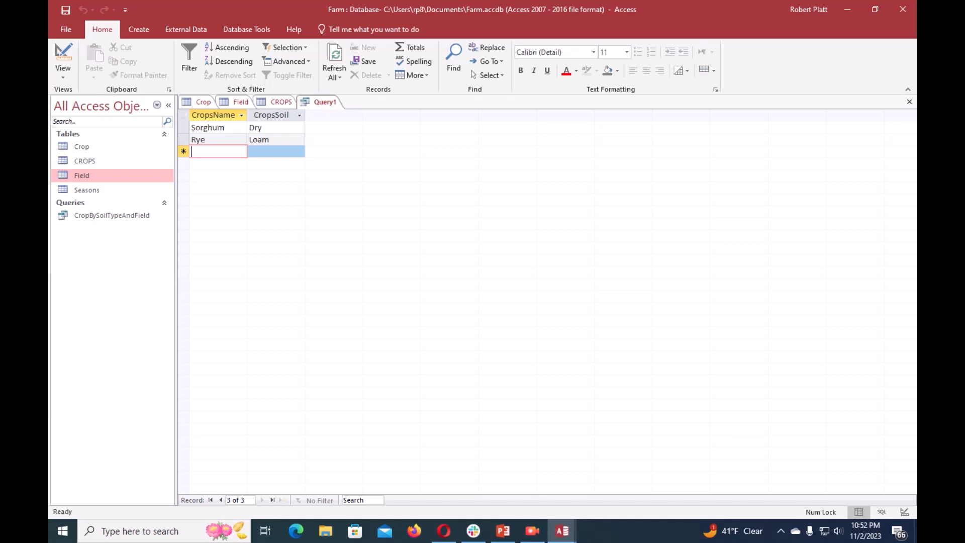
{"action": "left_click", "coordinate": [281, 102]}
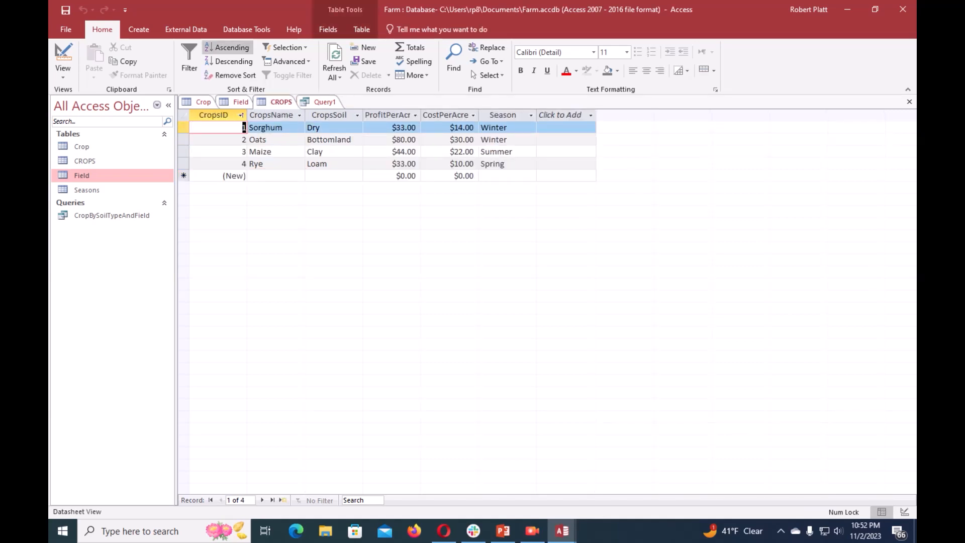
{"action": "left_click", "coordinate": [323, 101]}
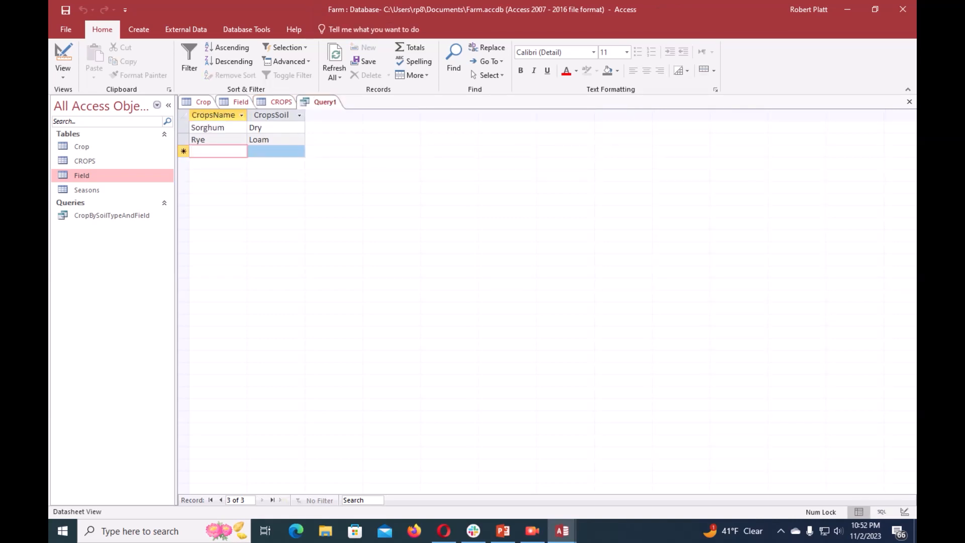
Compare the CROPS table's records with the query results, and open the table's design as read-only
{"action": "left_click", "coordinate": [281, 101]}
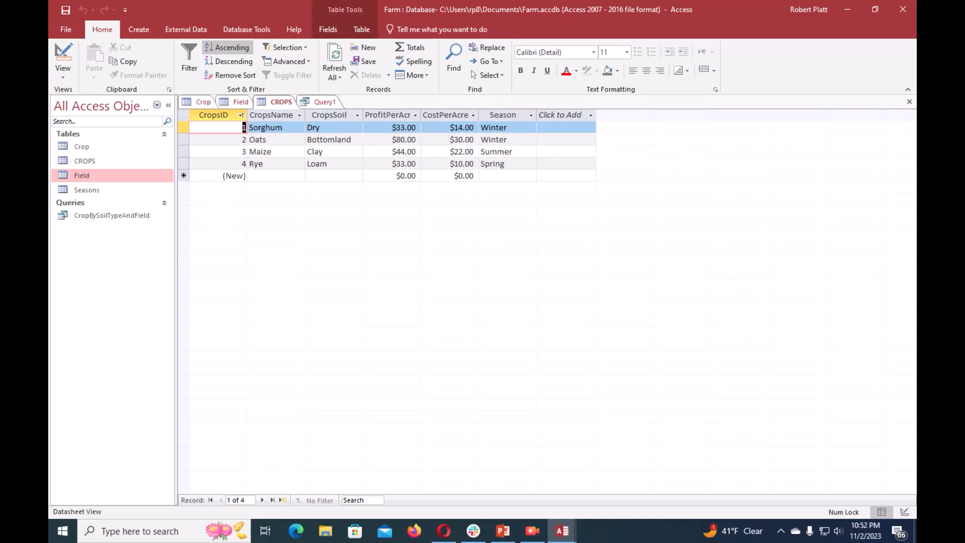
{"action": "left_click", "coordinate": [323, 102]}
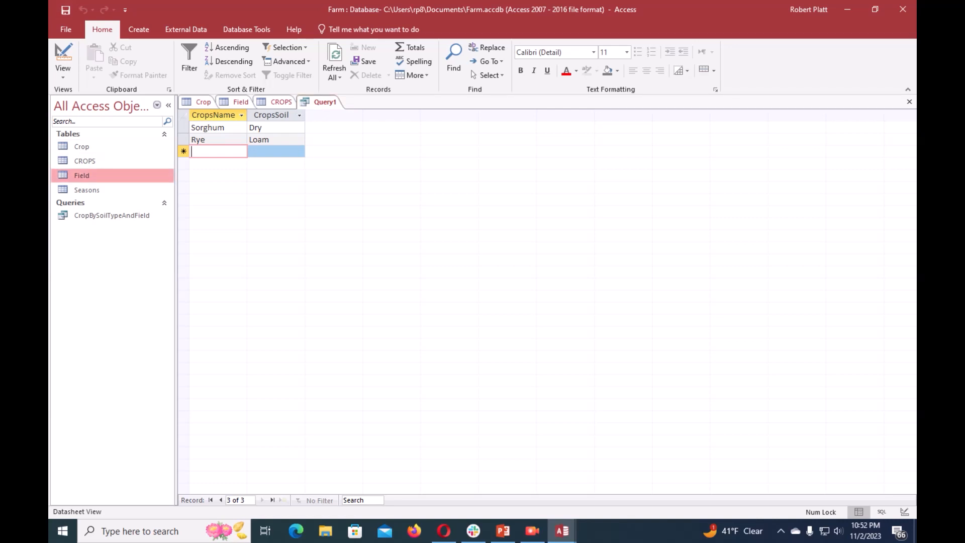
{"action": "left_click", "coordinate": [85, 161]}
{"action": "double_click", "coordinate": [84, 161]}
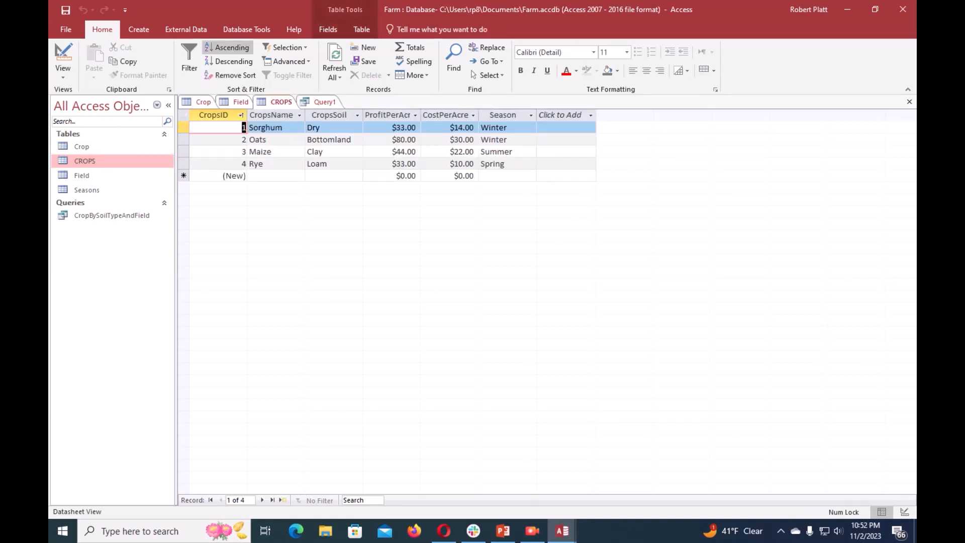
{"action": "right_click", "coordinate": [274, 102]}
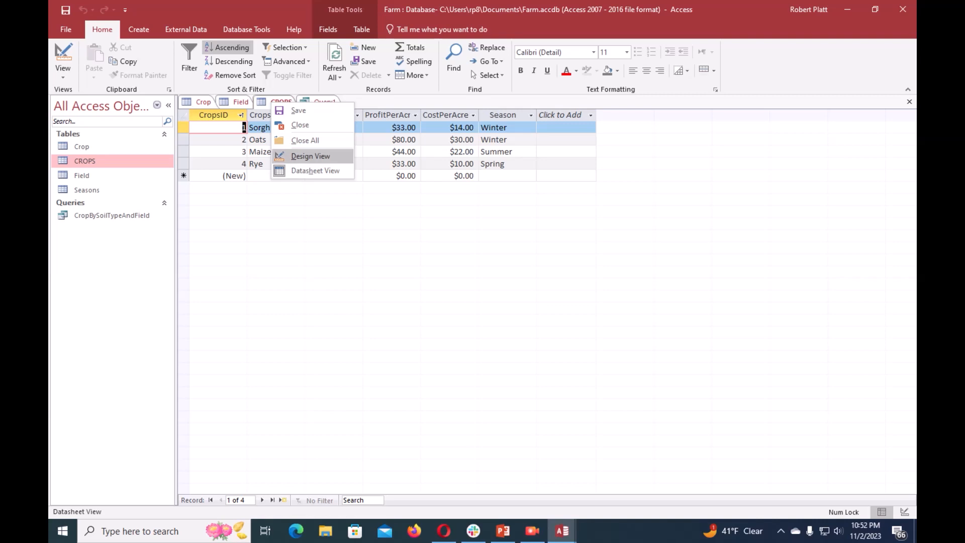
{"action": "left_click", "coordinate": [310, 156]}
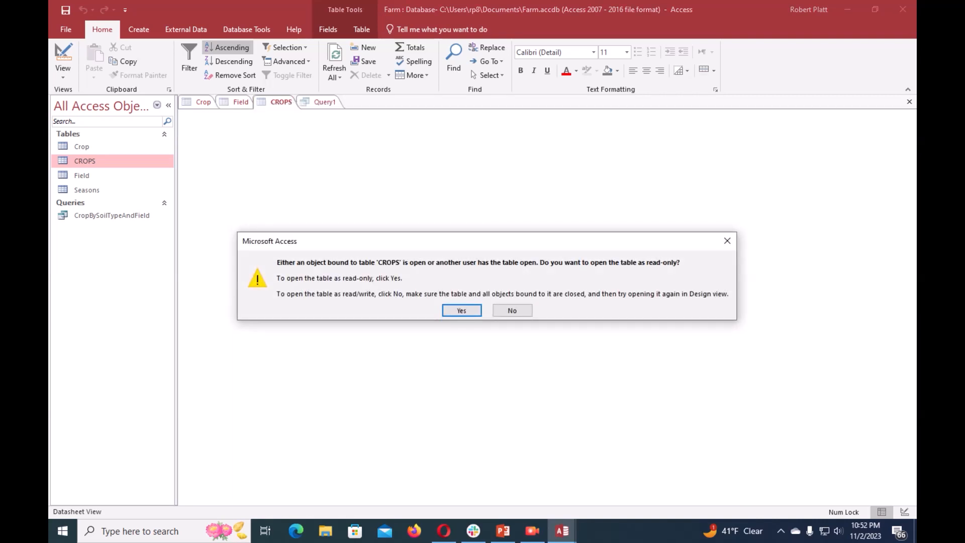
{"action": "key", "text": "Return"}
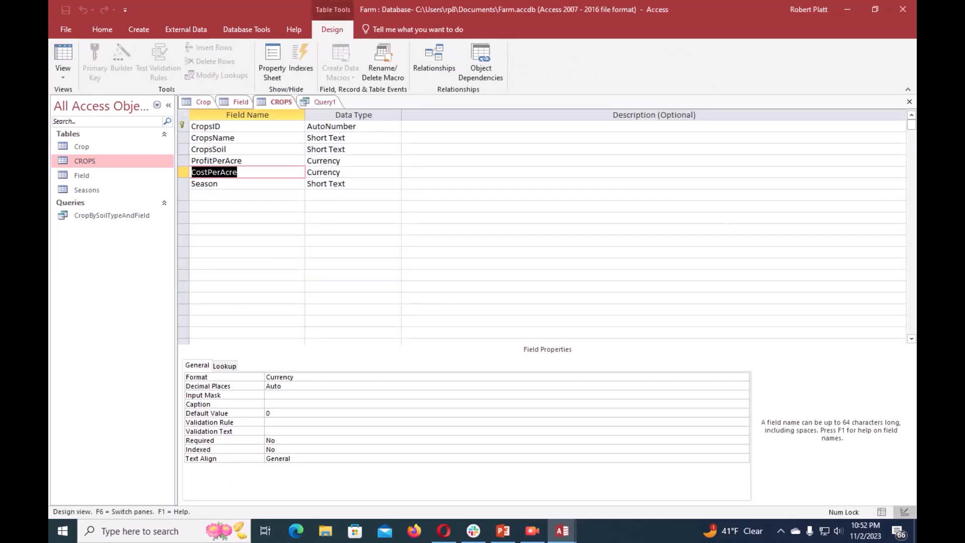
Check the CropsSoil criteria in the query's Design View and return the query to Datasheet View
{"action": "left_click", "coordinate": [325, 102]}
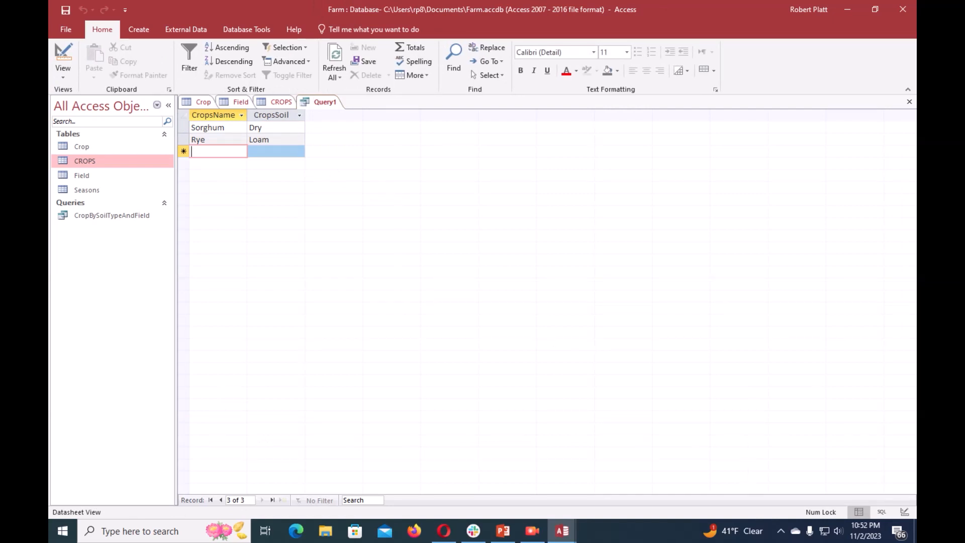
{"action": "right_click", "coordinate": [320, 101]}
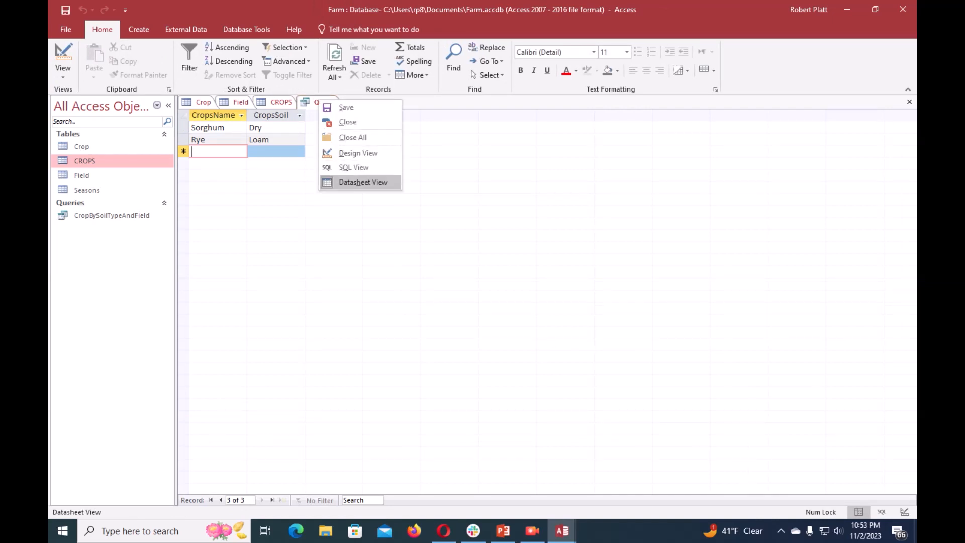
{"action": "left_click", "coordinate": [363, 182]}
{"action": "right_click", "coordinate": [325, 99]}
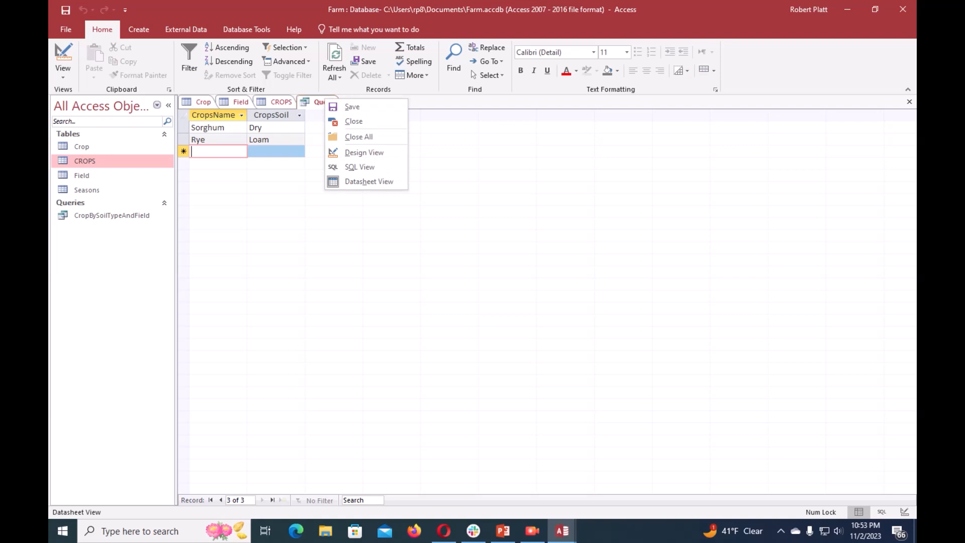
{"action": "left_click", "coordinate": [364, 153]}
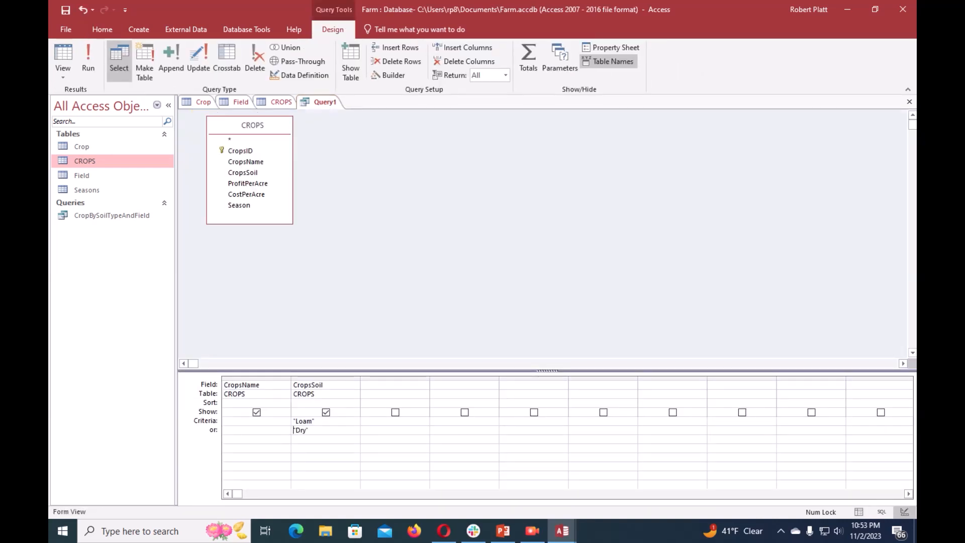
{"action": "right_click", "coordinate": [321, 101]}
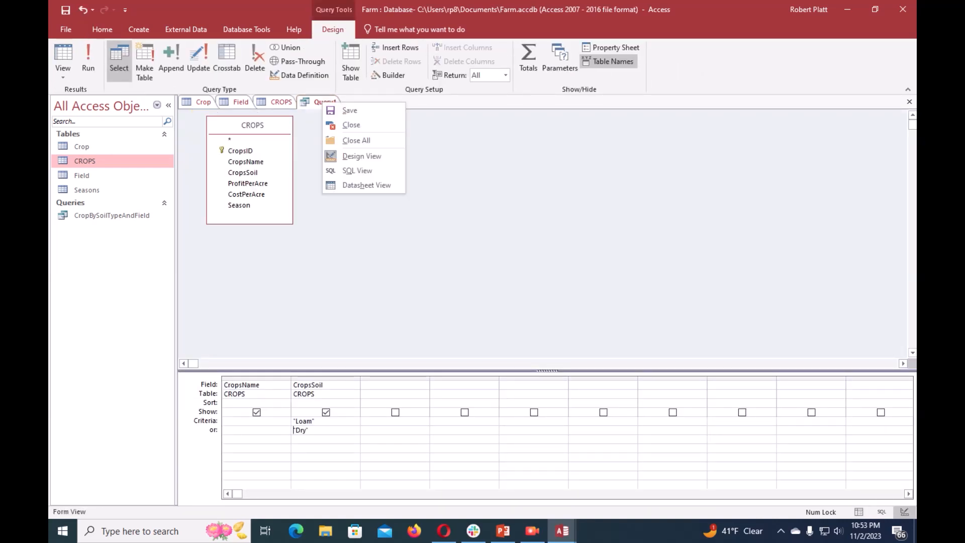
{"action": "left_click", "coordinate": [366, 185]}
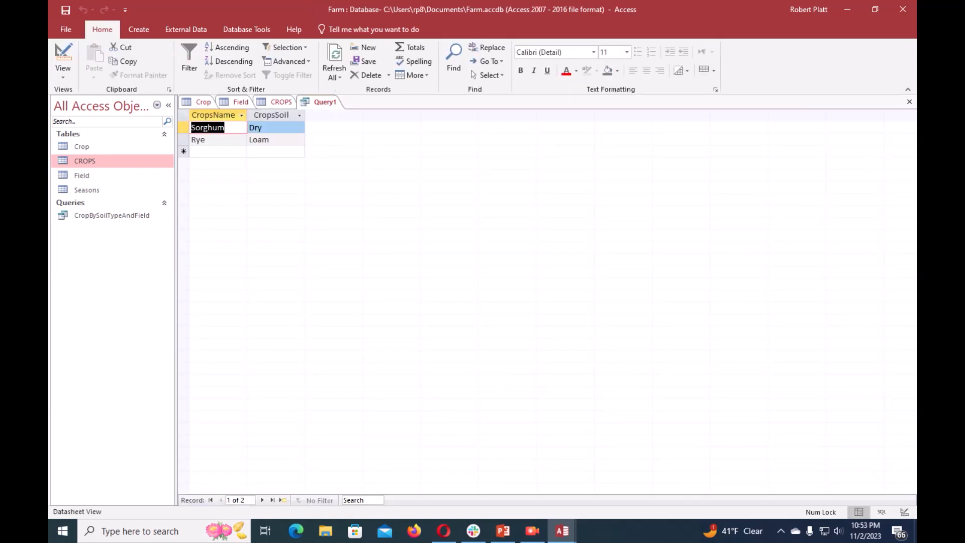
Close the query and save it under the name Query1
{"action": "right_click", "coordinate": [331, 102]}
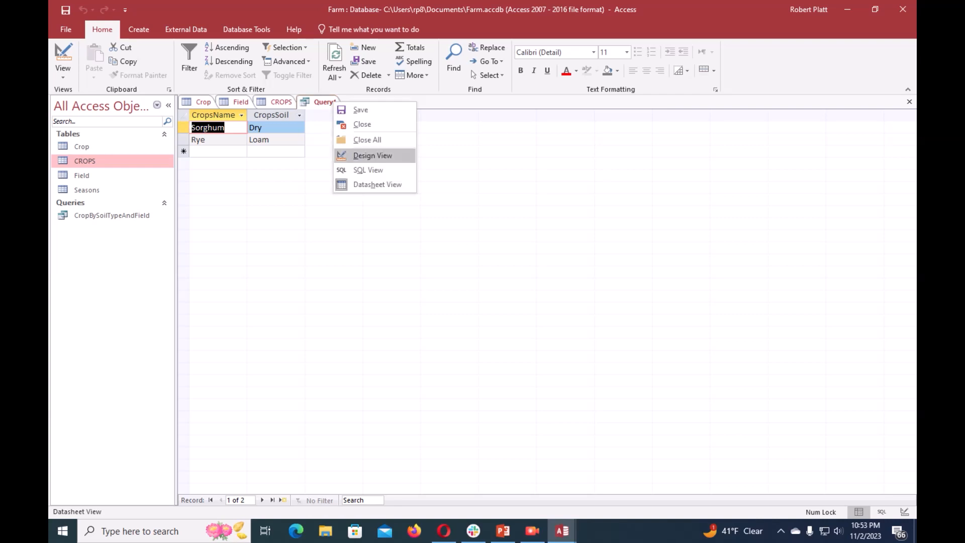
{"action": "left_click", "coordinate": [362, 124]}
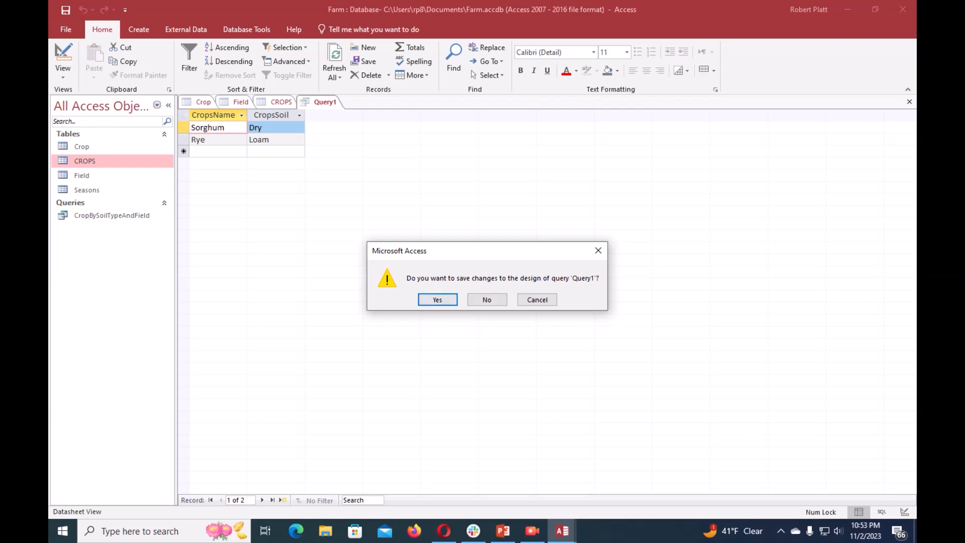
{"action": "key", "text": "Return"}
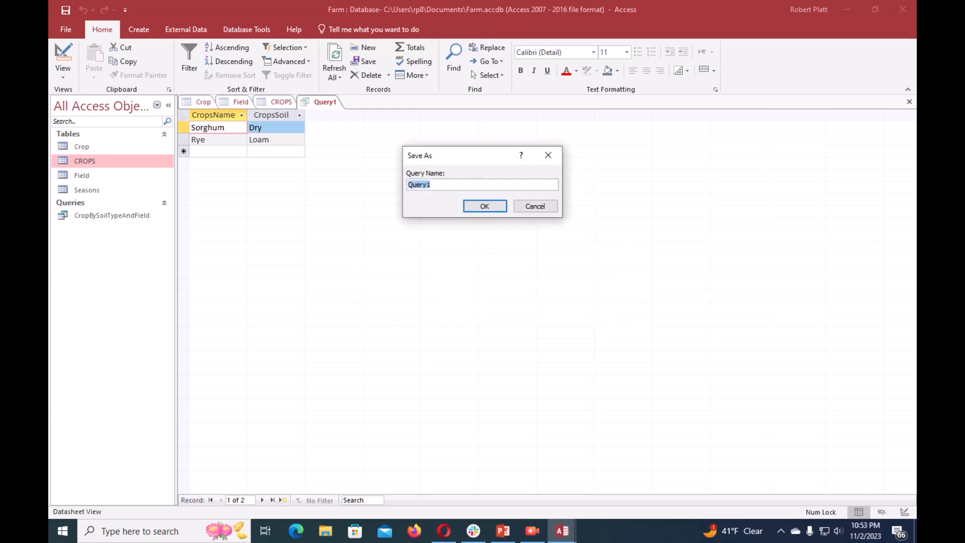
{"action": "key", "text": "Return"}
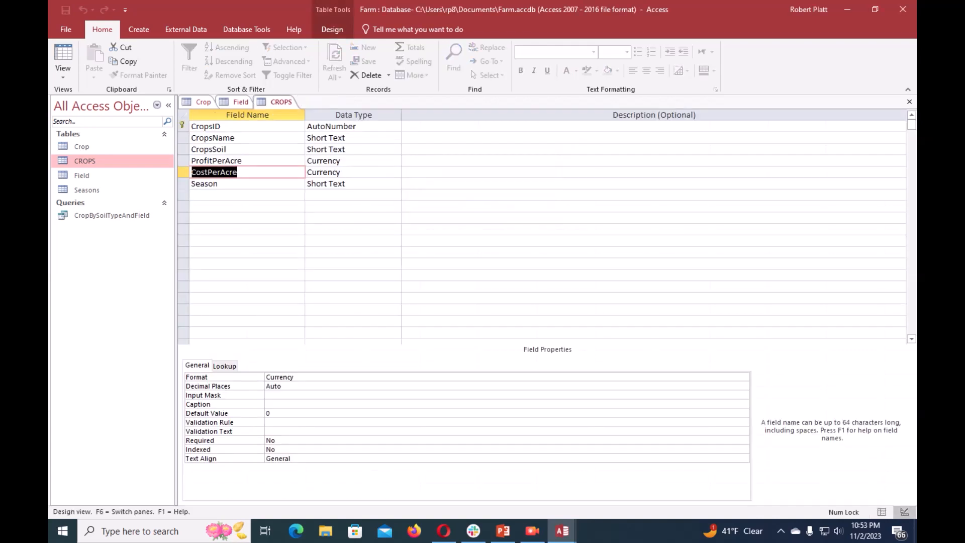
Close the CROPS table
{"action": "right_click", "coordinate": [282, 102]}
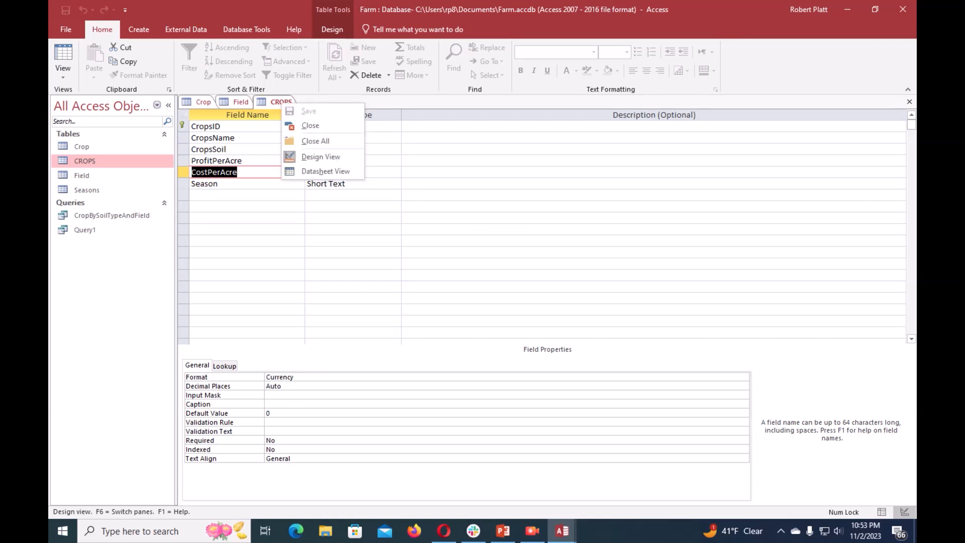
{"action": "key", "text": "Up"}
{"action": "key", "text": "Up"}
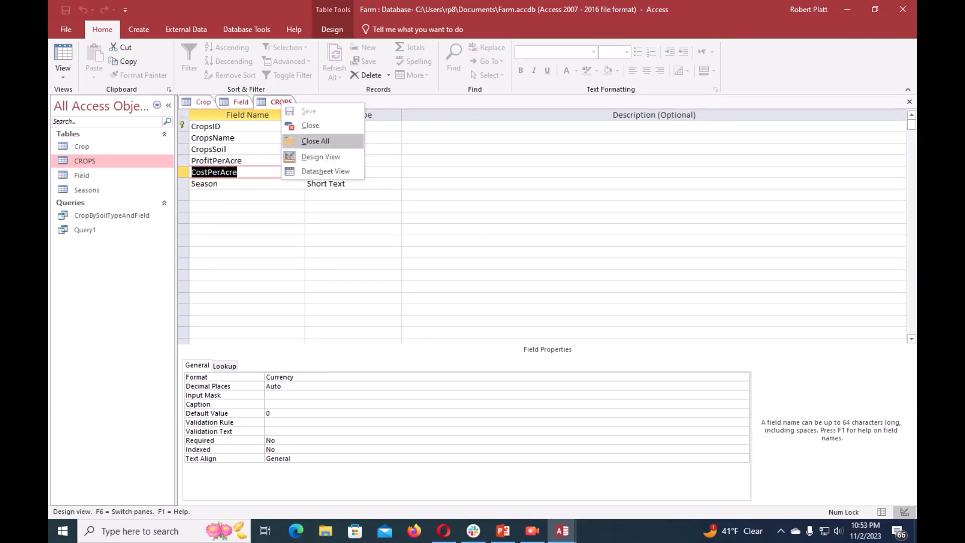
{"action": "key", "text": "Down"}
{"action": "key", "text": "Up"}
{"action": "key", "text": "Up"}
{"action": "key", "text": "Return"}
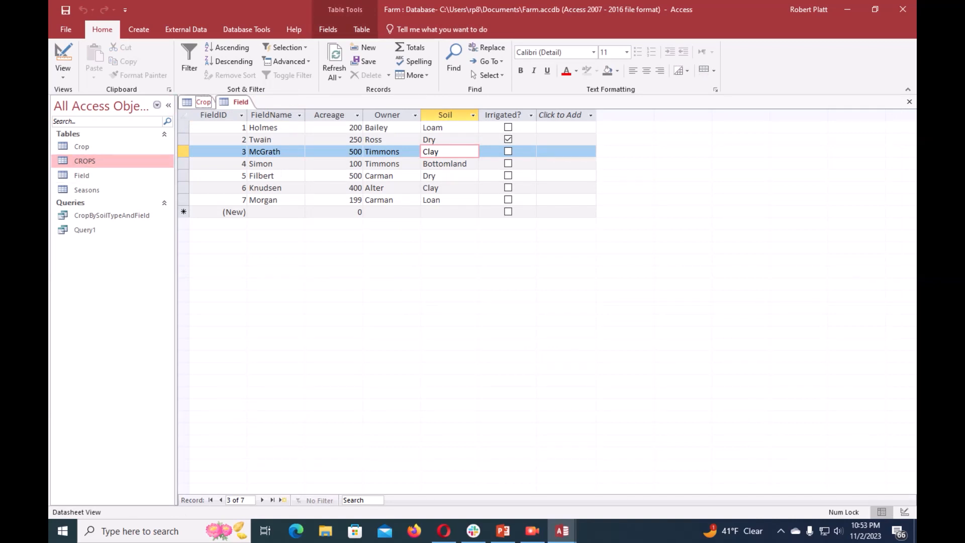
Review the soil types and seasons of the records in the Crop table
{"action": "left_click", "coordinate": [204, 102]}
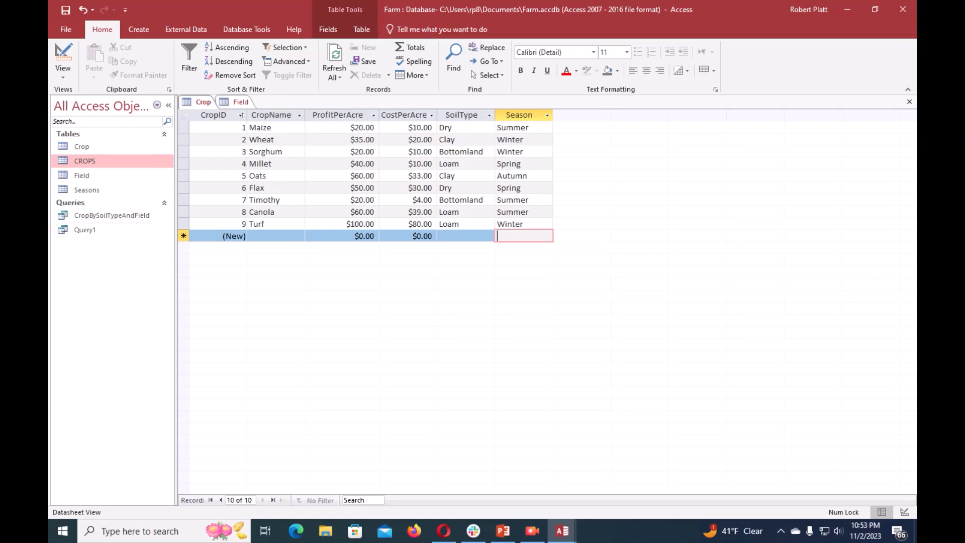
{"action": "left_click", "coordinate": [452, 188]}
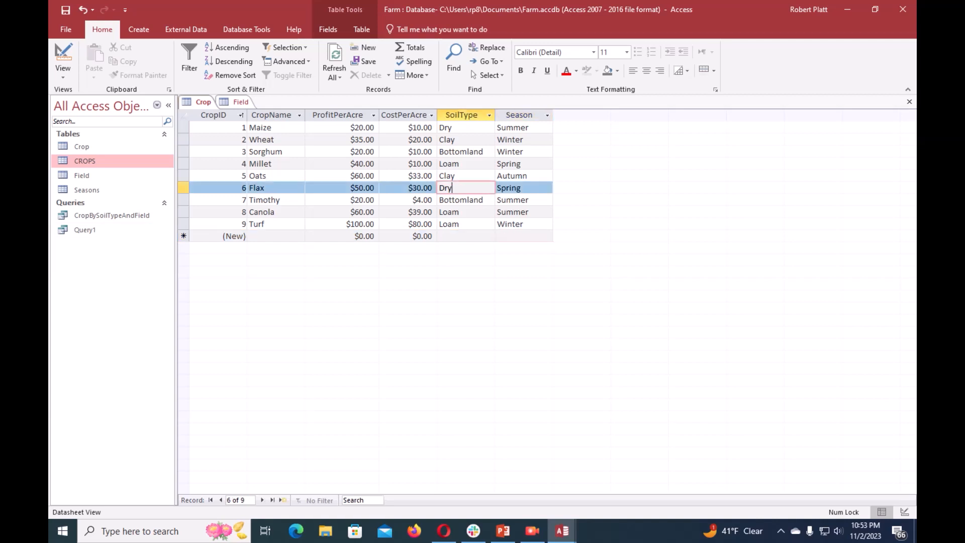
{"action": "left_click", "coordinate": [520, 152]}
{"action": "left_click", "coordinate": [513, 212]}
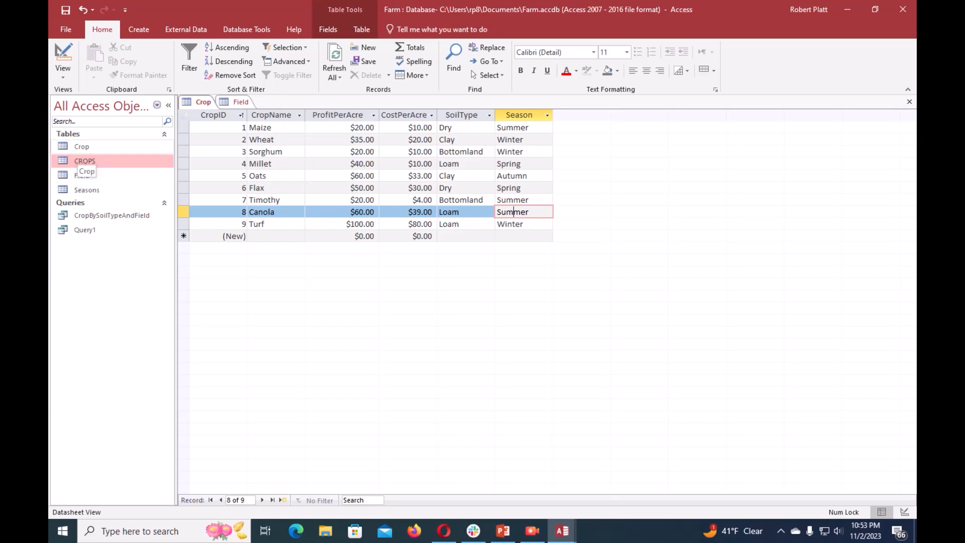
Open the Field table and review the field names and acreages of its records
{"action": "double_click", "coordinate": [80, 176]}
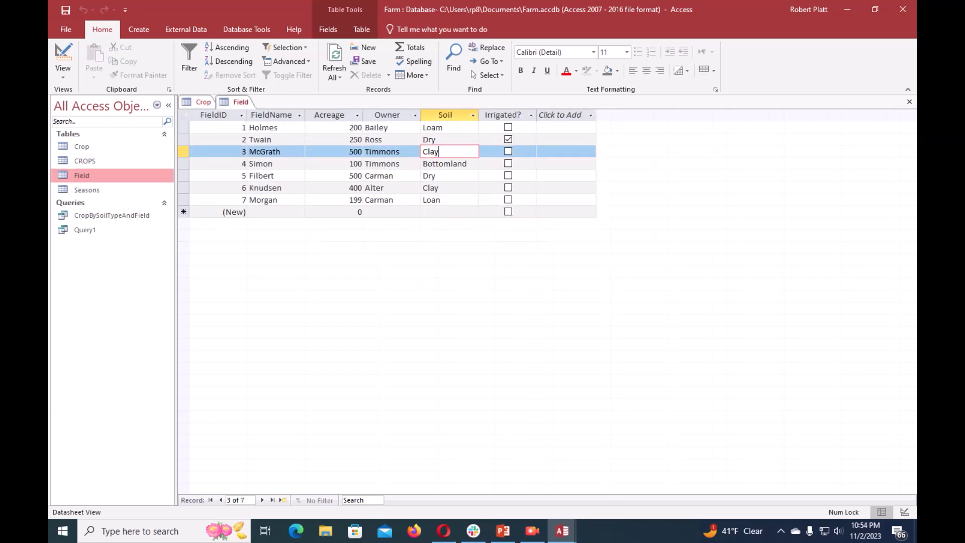
{"action": "left_click", "coordinate": [271, 188]}
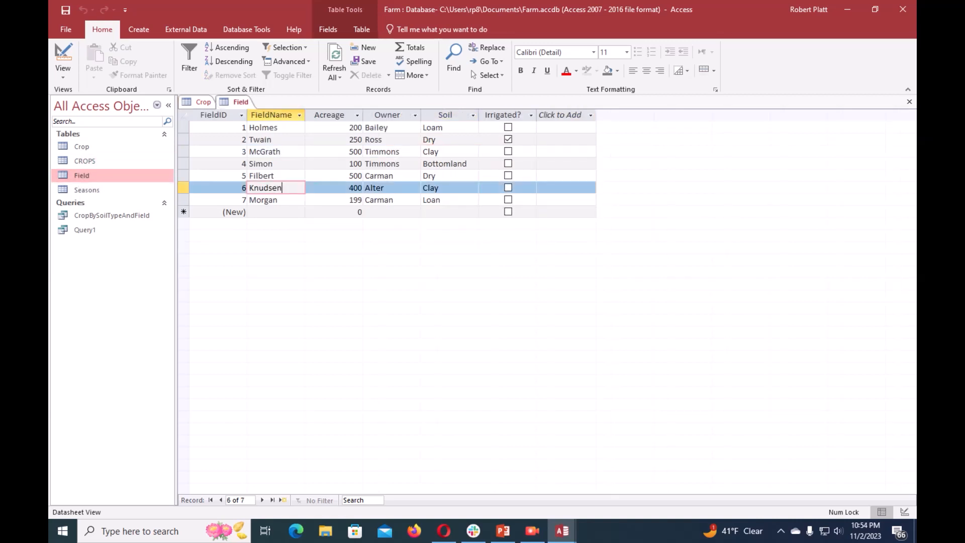
{"action": "left_click", "coordinate": [272, 175]}
{"action": "left_click", "coordinate": [269, 164]}
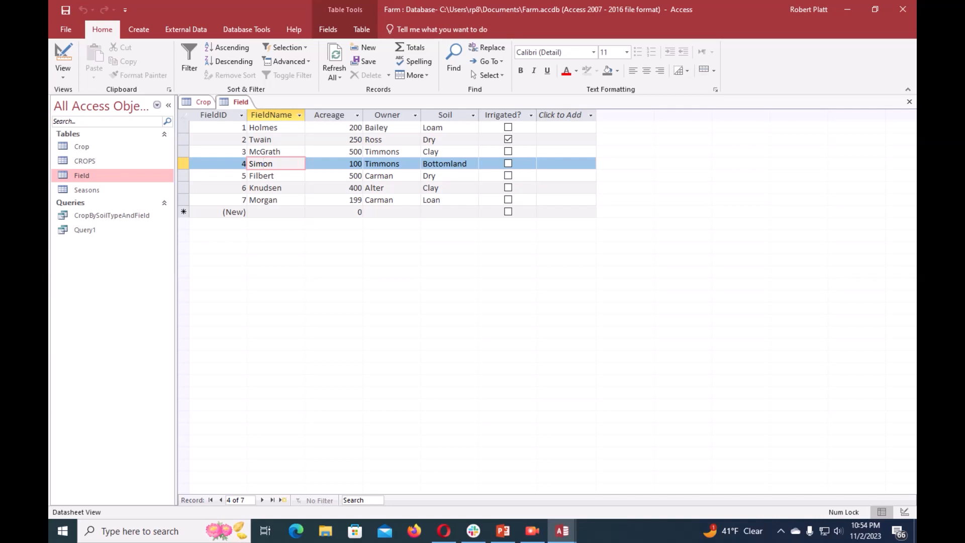
{"action": "key", "text": "Up"}
{"action": "key", "text": "Up"}
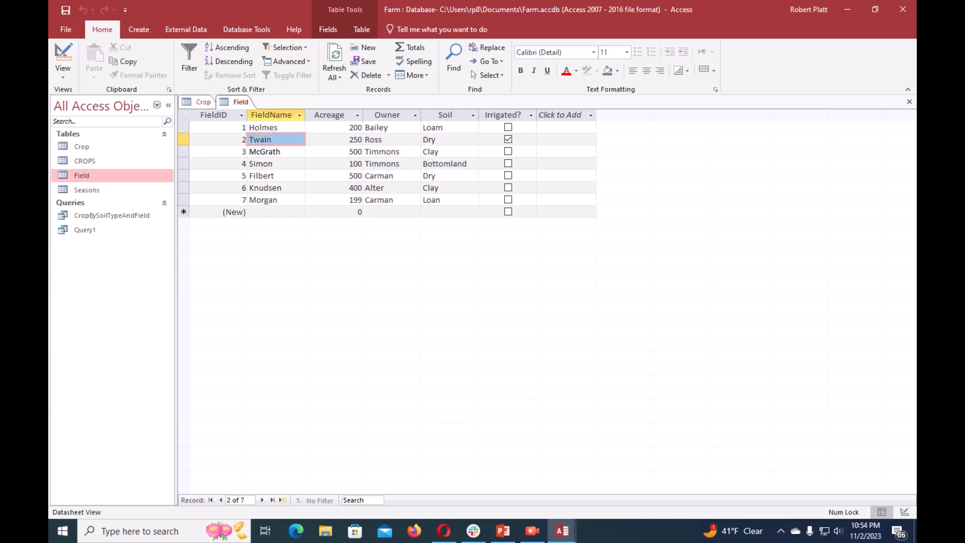
{"action": "left_click", "coordinate": [333, 128]}
{"action": "key", "text": "Down"}
{"action": "key", "text": "Down"}
{"action": "key", "text": "Down"}
{"action": "key", "text": "Down"}
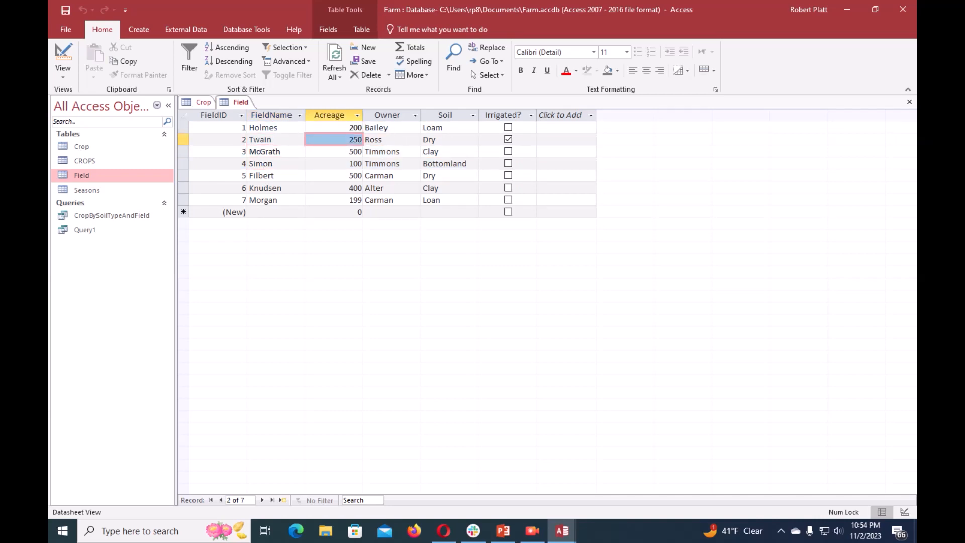
Examine the owners and soil types recorded in the Field table
{"action": "left_click", "coordinate": [384, 140]}
{"action": "left_click", "coordinate": [397, 164]}
{"action": "left_click", "coordinate": [386, 188]}
{"action": "left_click", "coordinate": [373, 139]}
{"action": "left_click", "coordinate": [443, 127]}
{"action": "left_click", "coordinate": [432, 152]}
{"action": "left_click", "coordinate": [431, 176]}
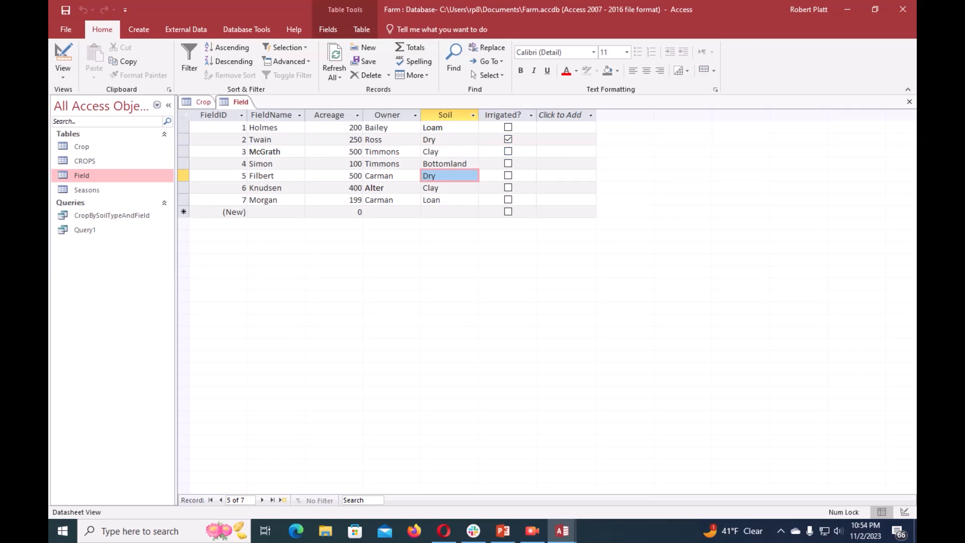
Review the Field table's fields and the Irrigated? data type in Design View, and return to Datasheet View
{"action": "right_click", "coordinate": [234, 102]}
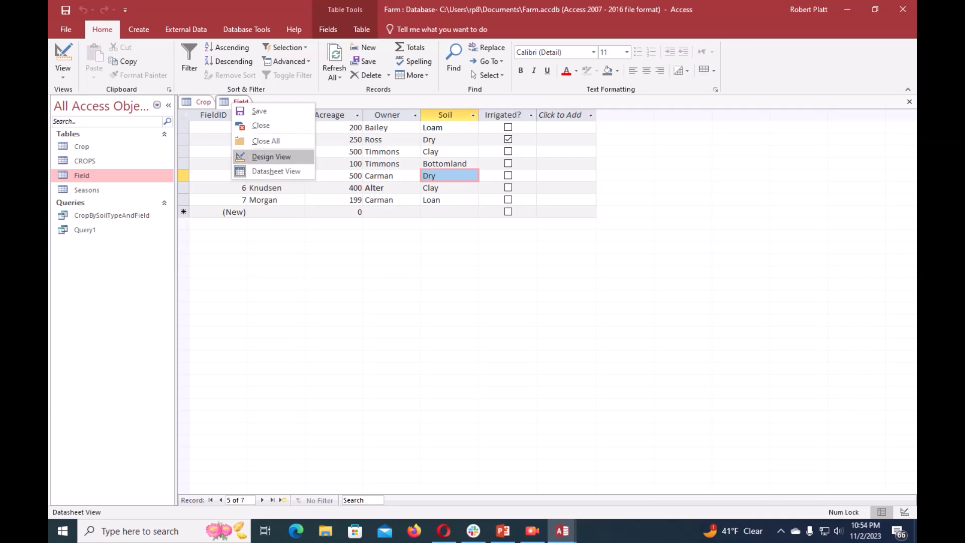
{"action": "left_click", "coordinate": [271, 157]}
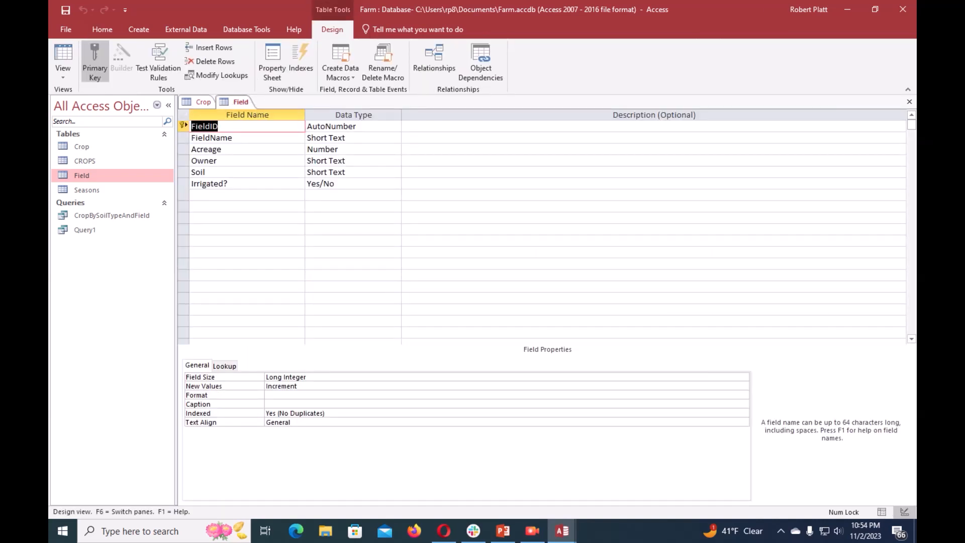
{"action": "left_click", "coordinate": [219, 138]}
{"action": "left_click", "coordinate": [223, 149]}
{"action": "left_click", "coordinate": [219, 160]}
{"action": "left_click", "coordinate": [213, 172]}
{"action": "left_click", "coordinate": [229, 184]}
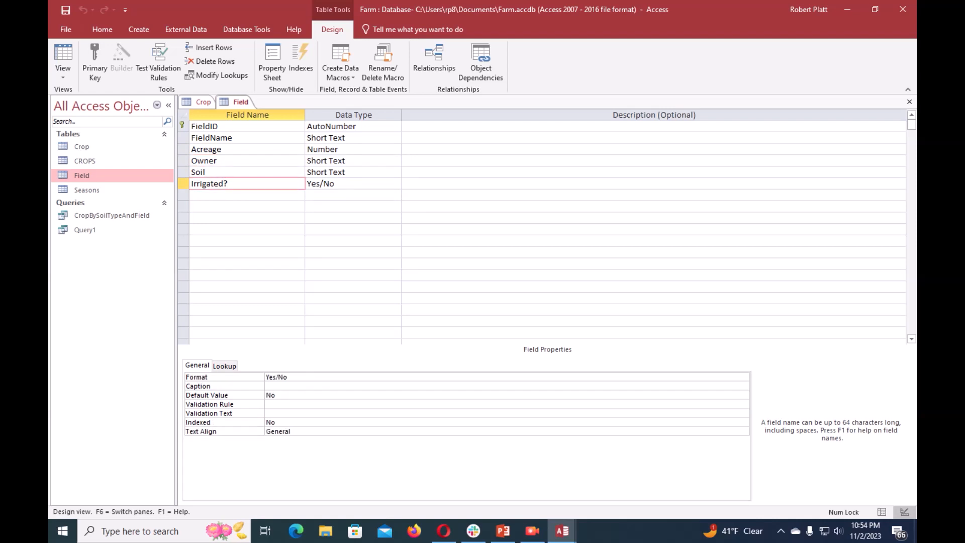
{"action": "left_click", "coordinate": [347, 184]}
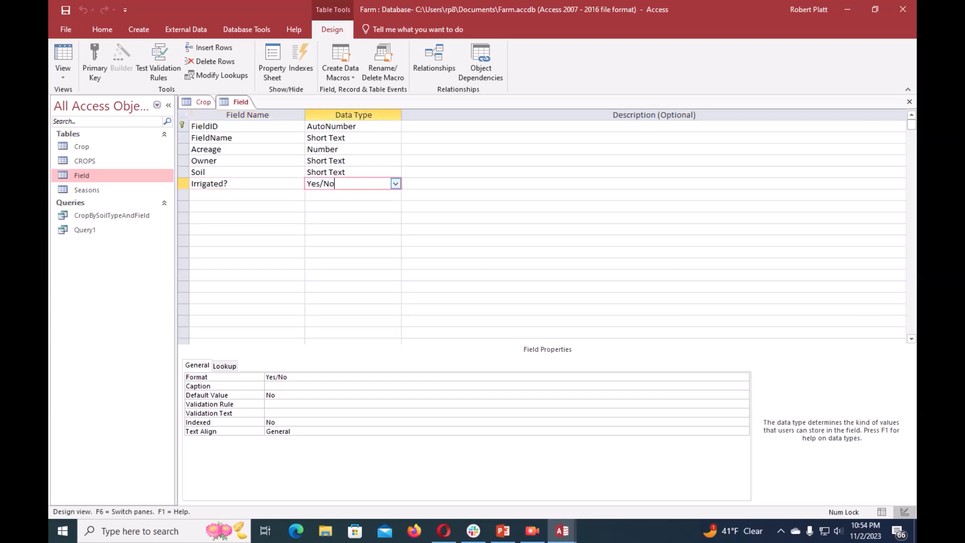
{"action": "left_click", "coordinate": [247, 184]}
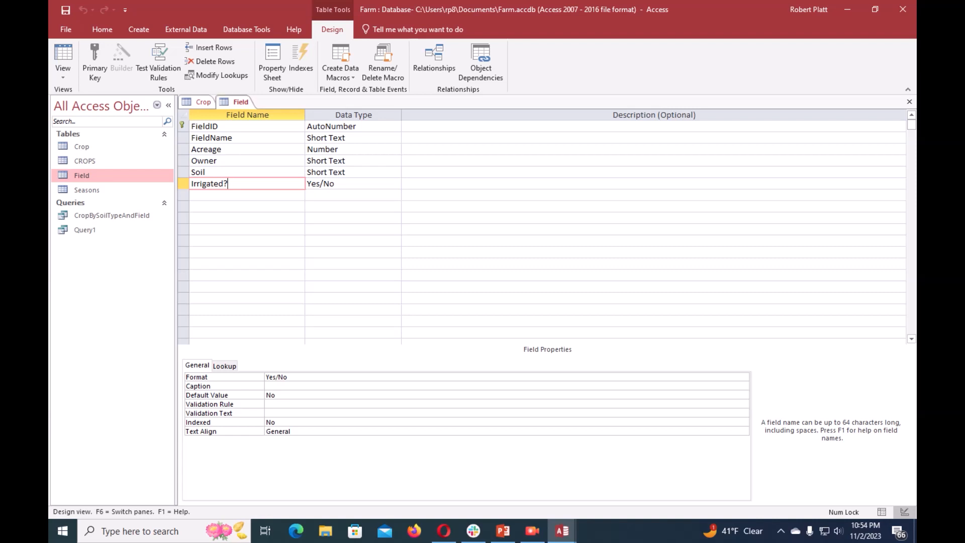
{"action": "right_click", "coordinate": [237, 102]}
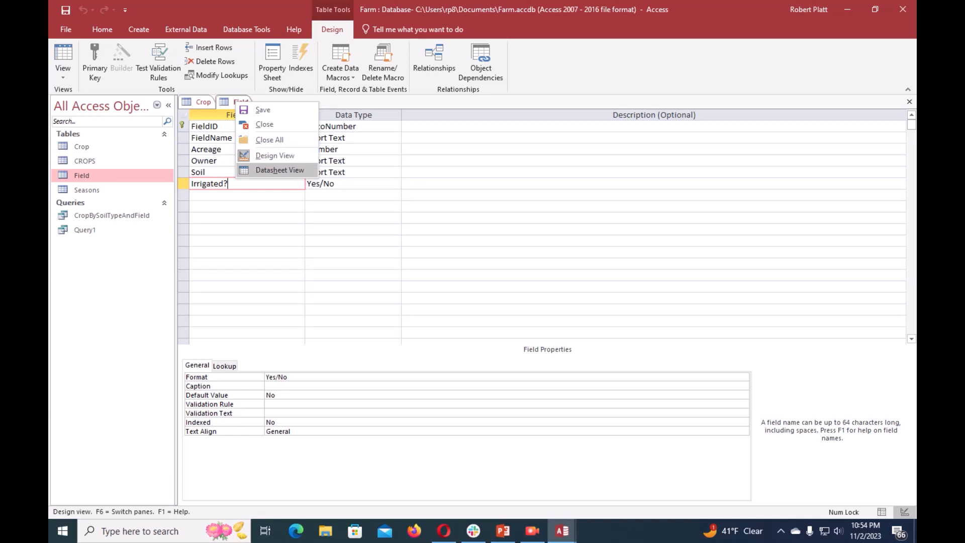
{"action": "left_click", "coordinate": [280, 170]}
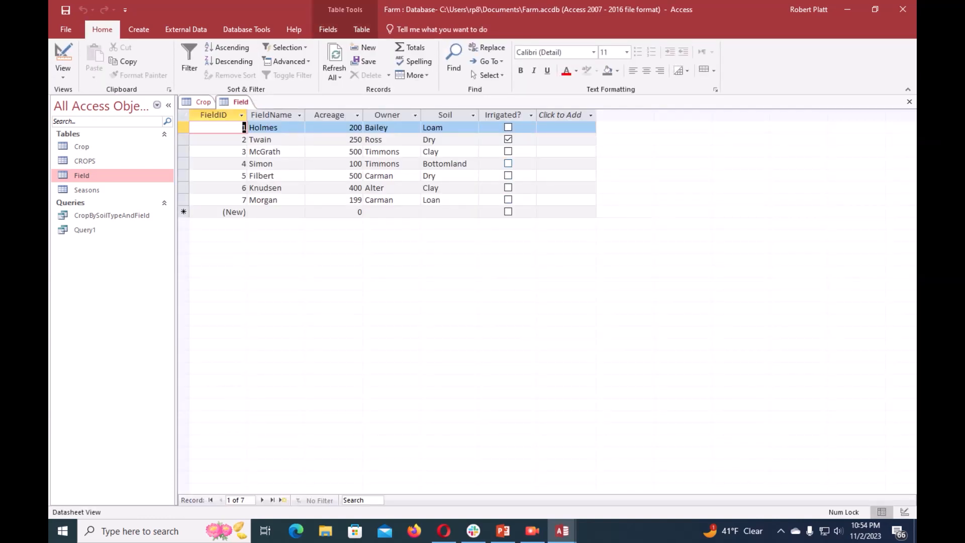
Mark the Simon and Knudsen fields as irrigated in the Field table and clear both marks again
{"action": "left_click", "coordinate": [508, 164]}
{"action": "left_click", "coordinate": [508, 191]}
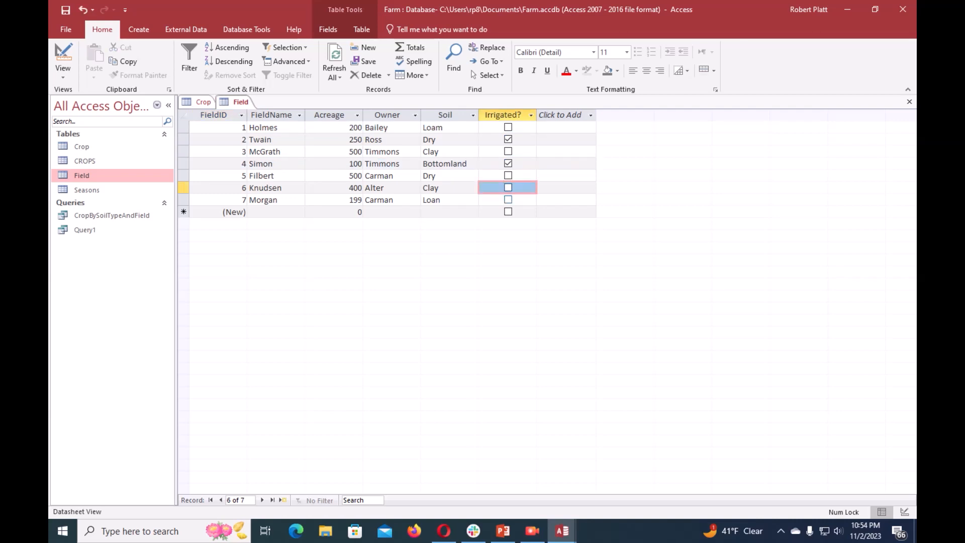
{"action": "left_click", "coordinate": [509, 188]}
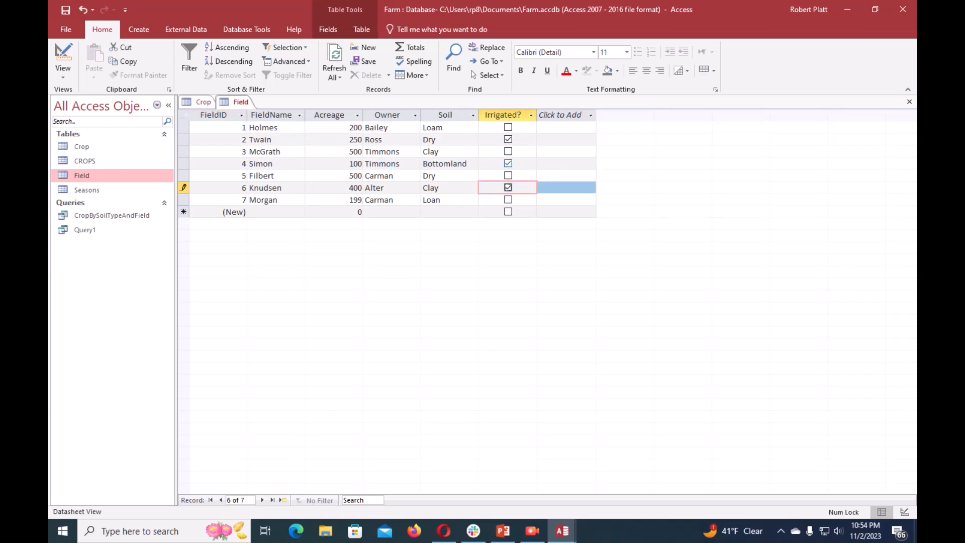
{"action": "left_click", "coordinate": [508, 164]}
{"action": "left_click", "coordinate": [508, 188]}
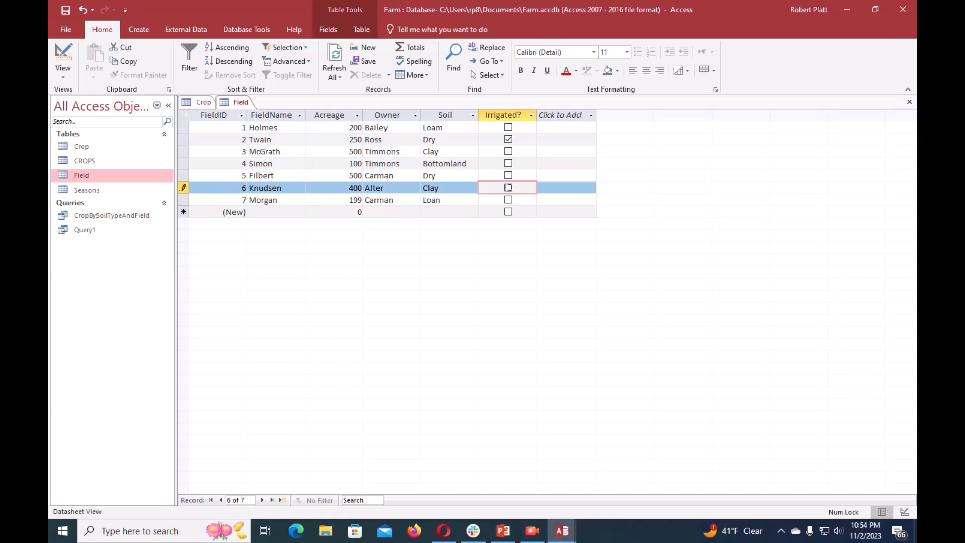
Open the Seasons table to view its records, and open the CropBySoilTypeAndField query in Datasheet View
{"action": "left_click", "coordinate": [87, 190]}
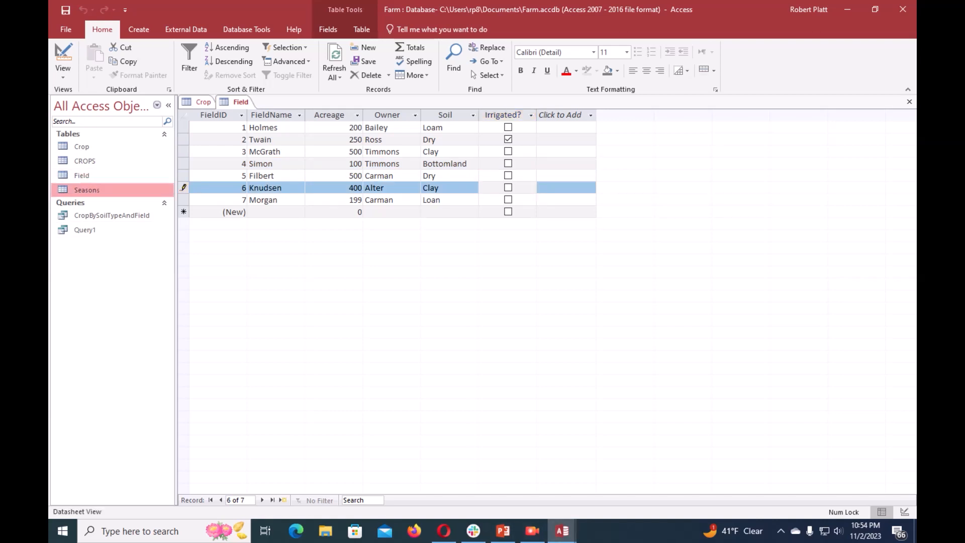
{"action": "double_click", "coordinate": [87, 190]}
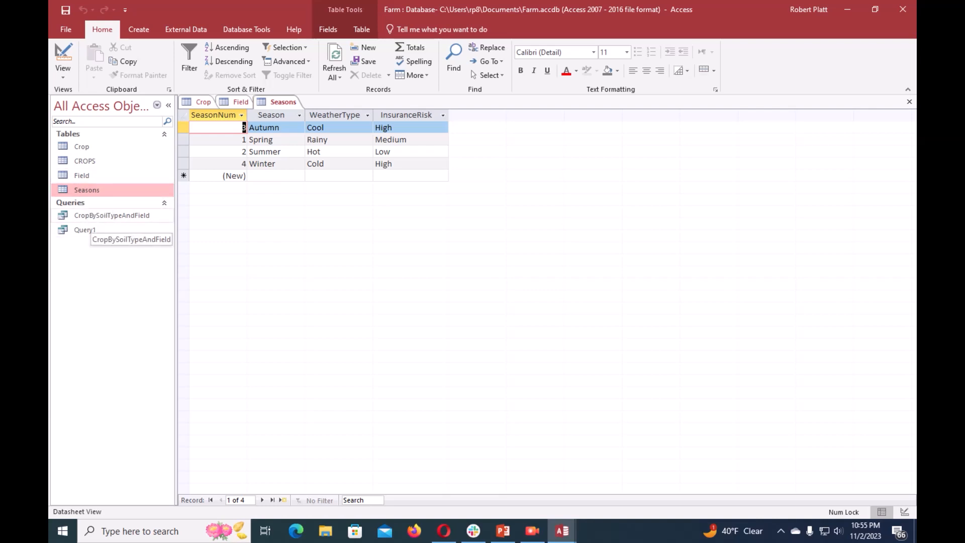
{"action": "left_click", "coordinate": [91, 216]}
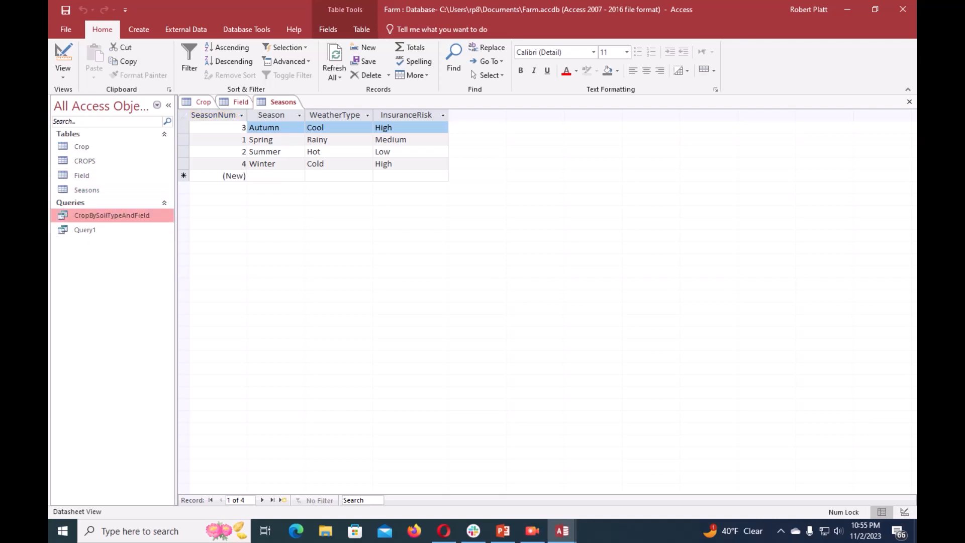
{"action": "right_click", "coordinate": [90, 216]}
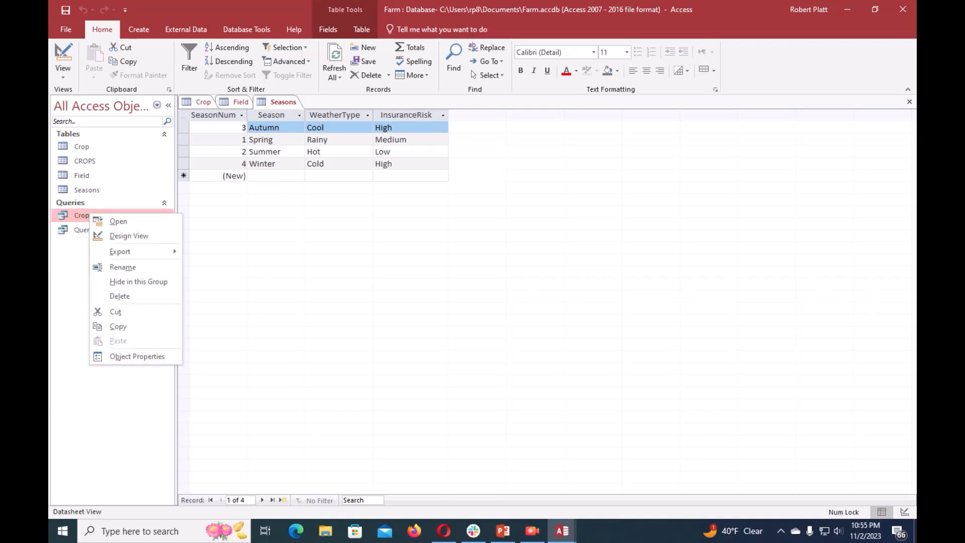
{"action": "left_click", "coordinate": [119, 222]}
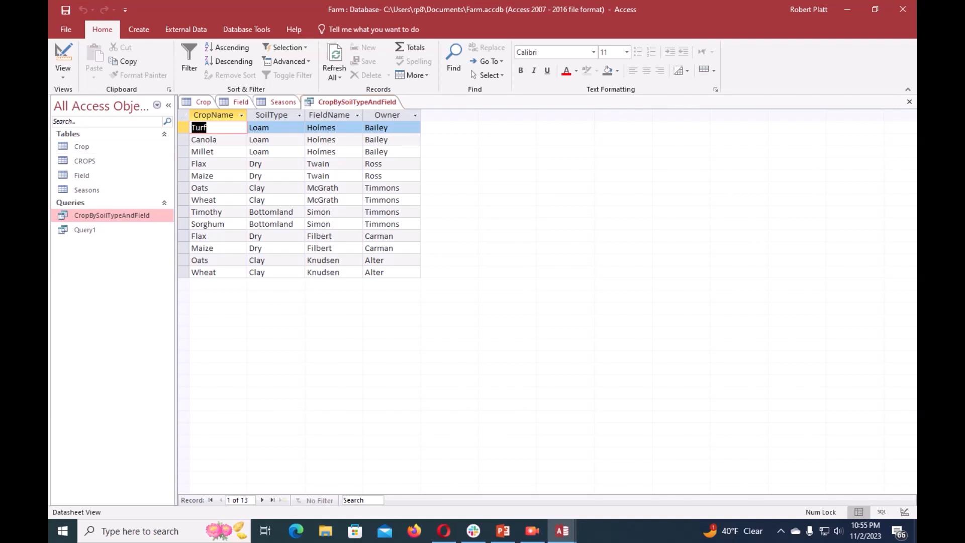
Review the open Crop, Field and Seasons tables and return to the CropBySoilTypeAndField query results
{"action": "left_click", "coordinate": [203, 102]}
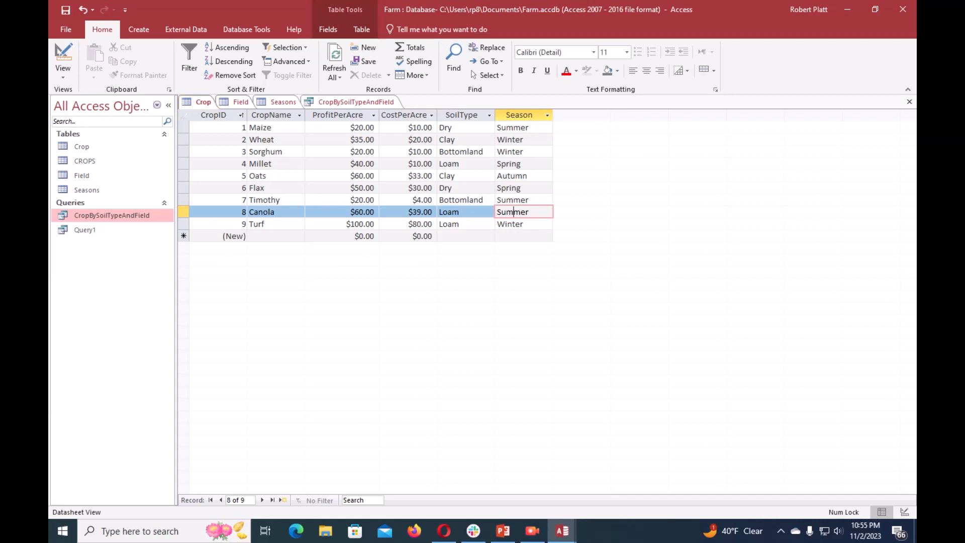
{"action": "left_click", "coordinate": [240, 102]}
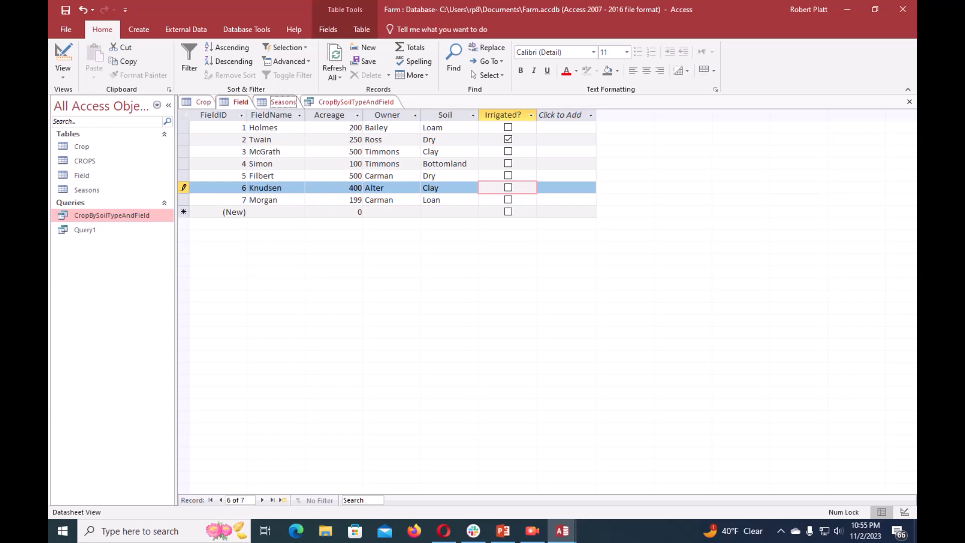
{"action": "left_click", "coordinate": [277, 103]}
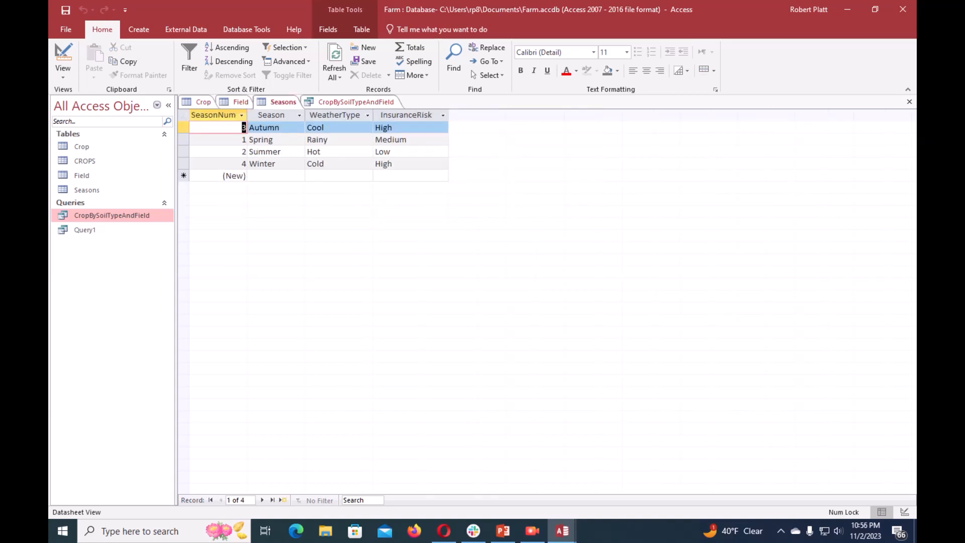
{"action": "left_click", "coordinate": [356, 102]}
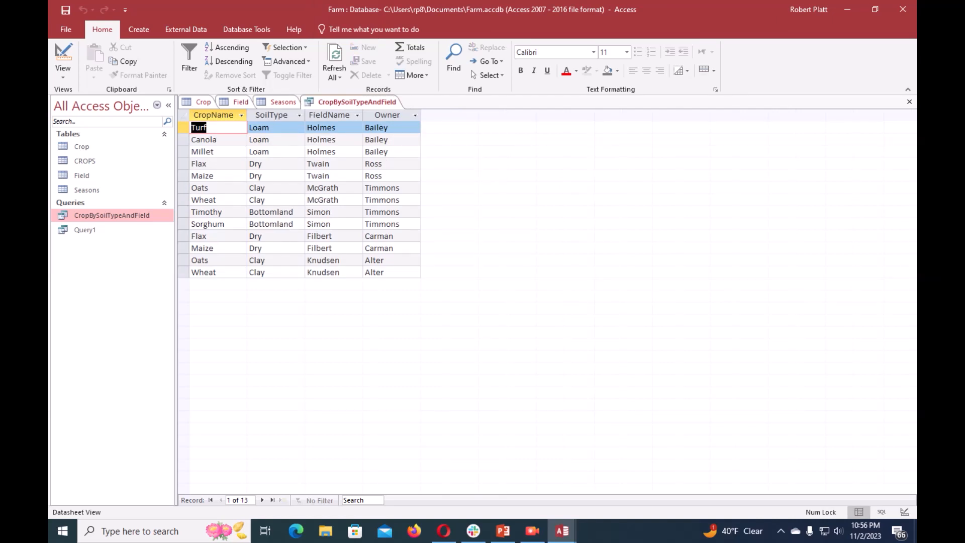
Review the source tables and output fields of CropBySoilTypeAndField in Design View, and return to Datasheet View
{"action": "right_click", "coordinate": [350, 103]}
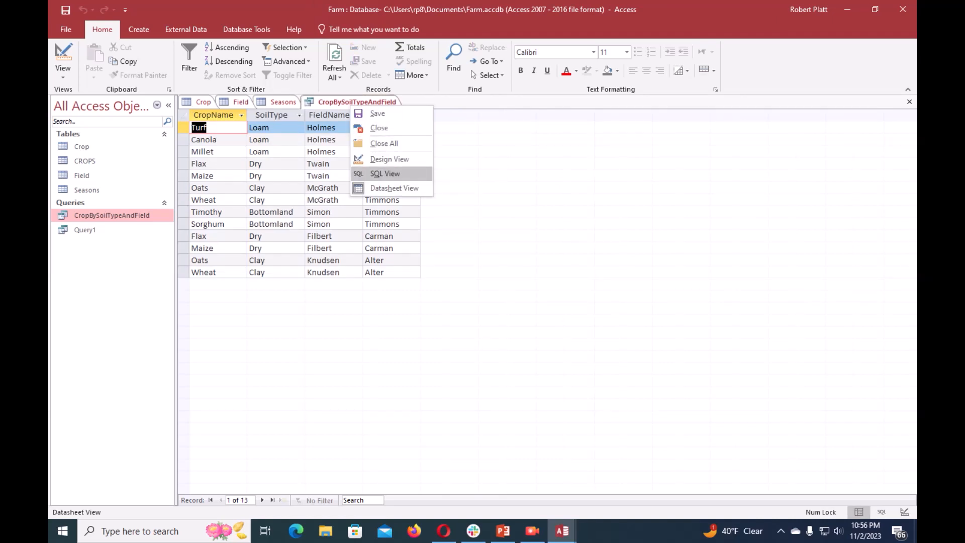
{"action": "left_click", "coordinate": [390, 159]}
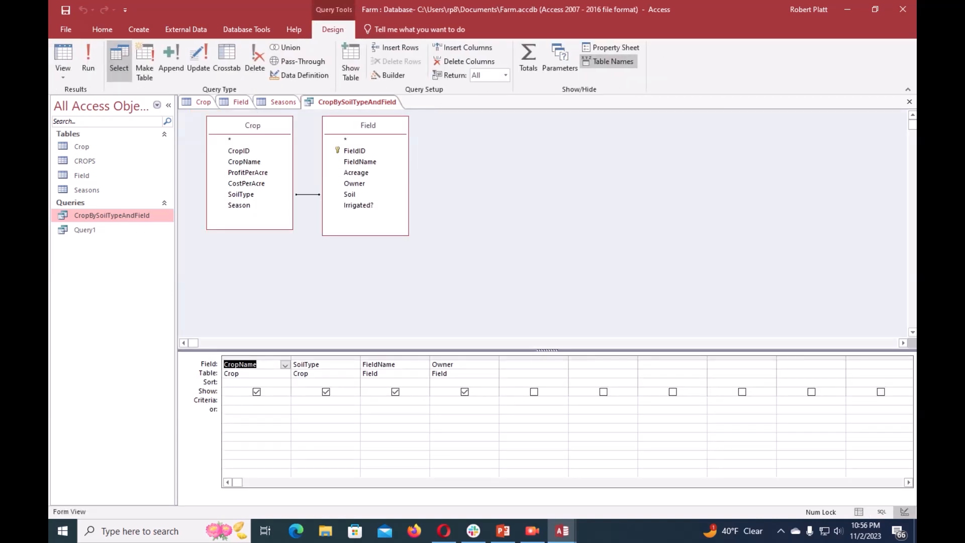
{"action": "left_click", "coordinate": [285, 374]}
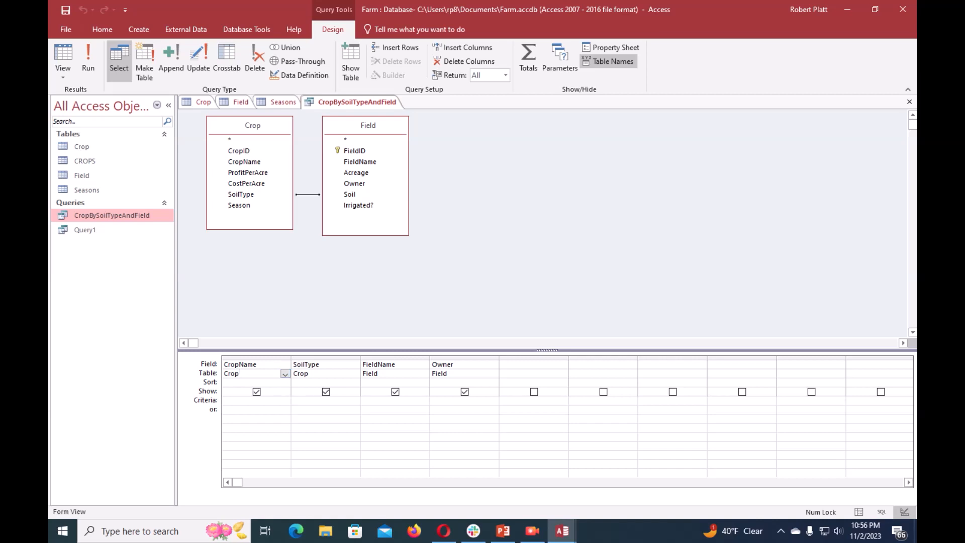
{"action": "left_click", "coordinate": [285, 364]}
{"action": "left_click", "coordinate": [354, 364]}
{"action": "left_click", "coordinate": [396, 365]}
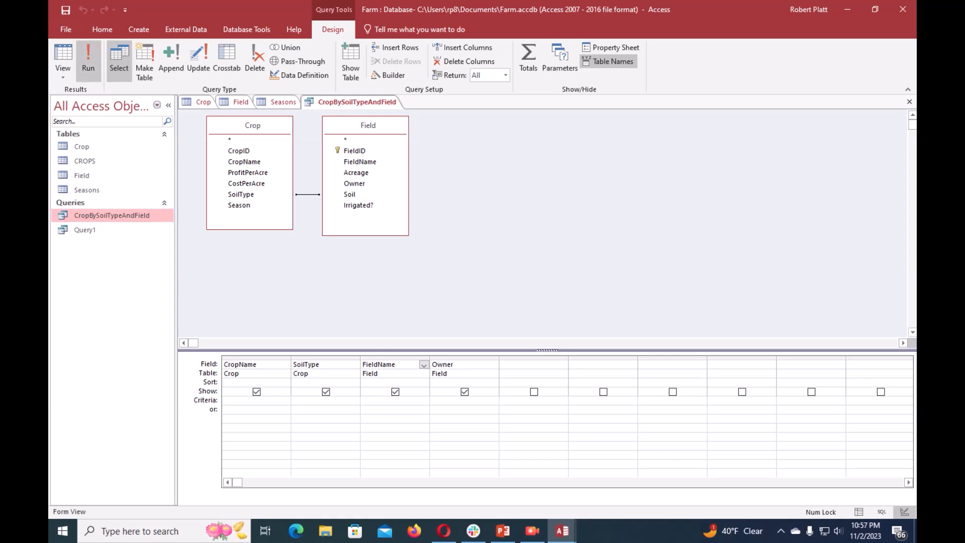
{"action": "right_click", "coordinate": [352, 100]}
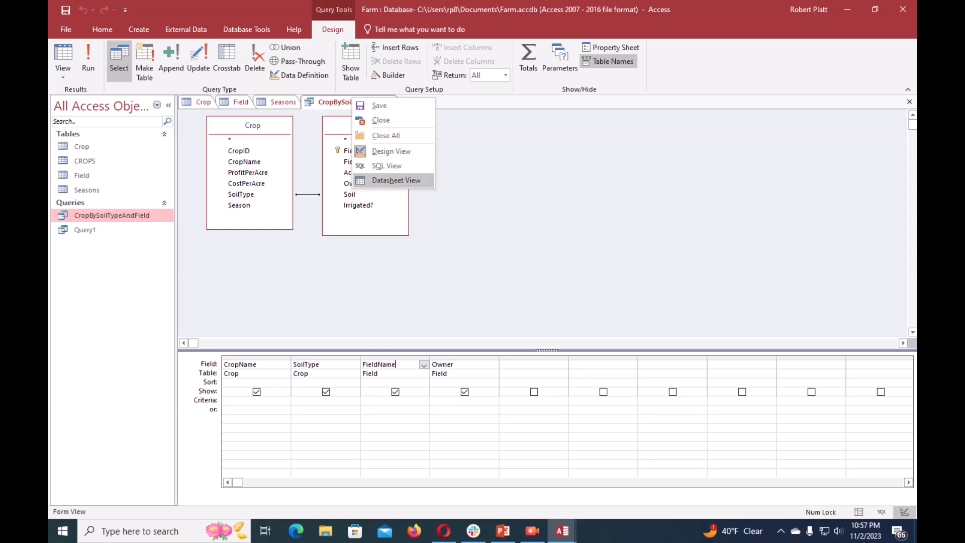
{"action": "left_click", "coordinate": [395, 180]}
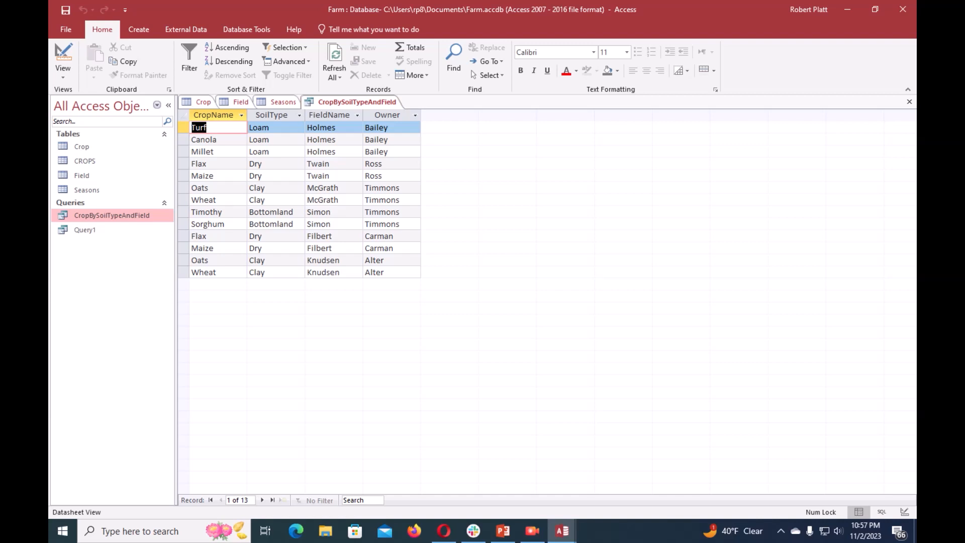
Examine the crop names, soil type, field name and owner of the Loam records in the query results
{"action": "left_click", "coordinate": [217, 140]}
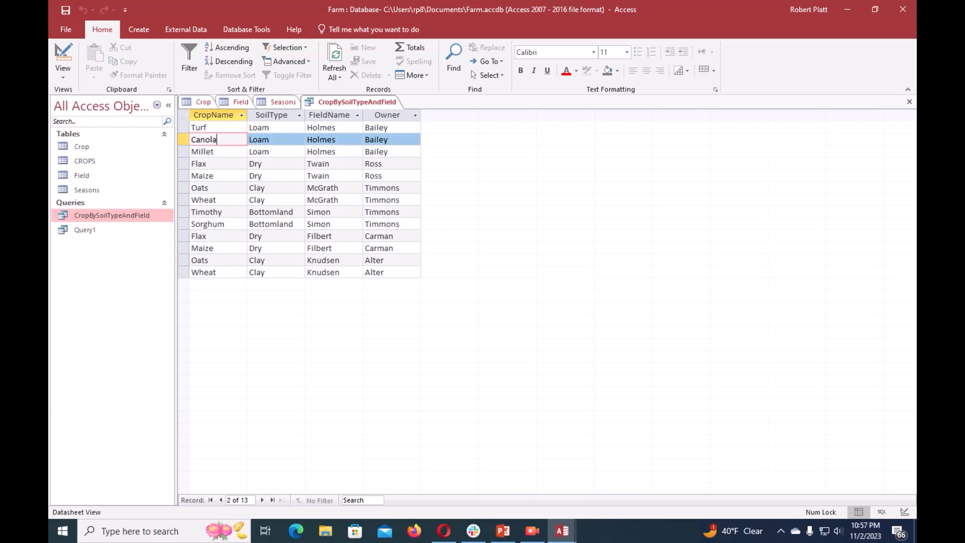
{"action": "left_click", "coordinate": [215, 152]}
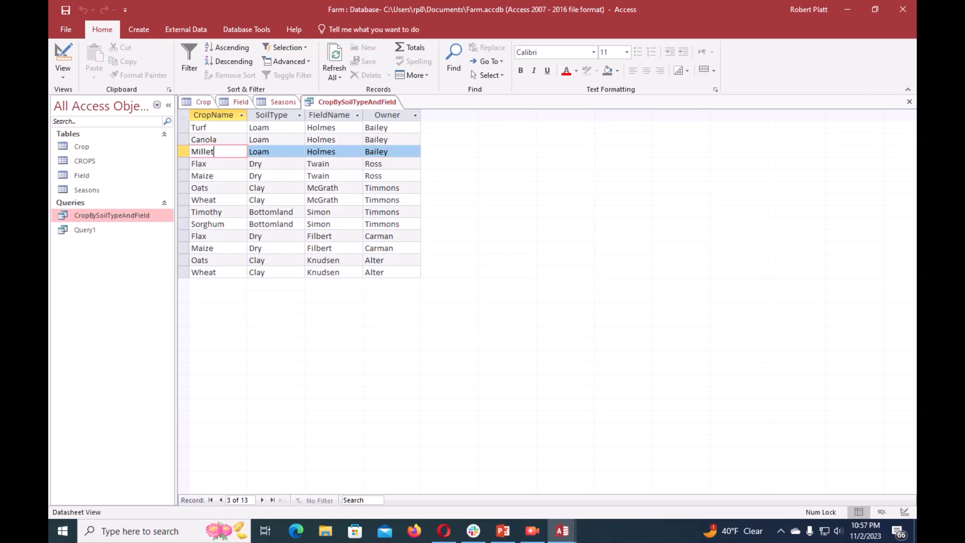
{"action": "left_click_drag", "start_coordinate": [215, 152], "coordinate": [216, 141]}
{"action": "left_click", "coordinate": [216, 128]}
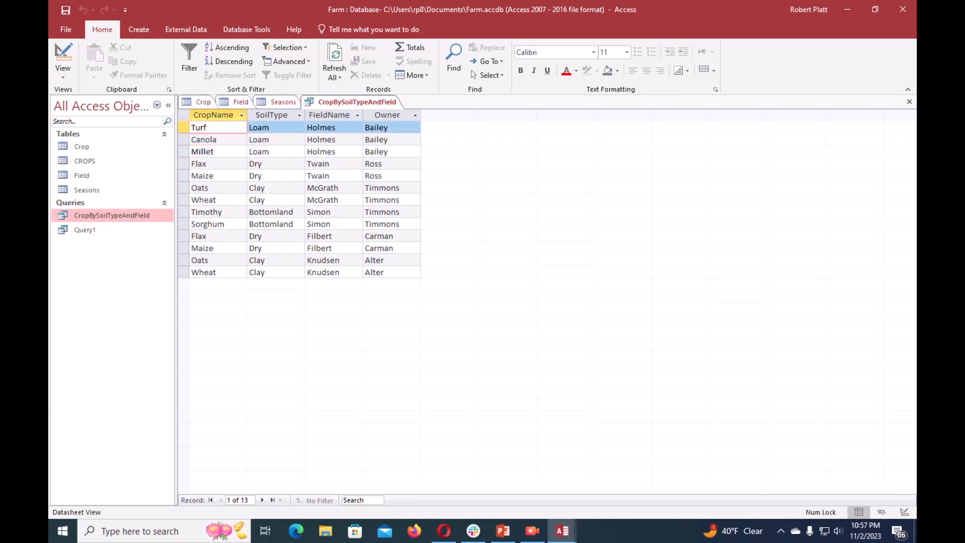
{"action": "left_click", "coordinate": [261, 140]}
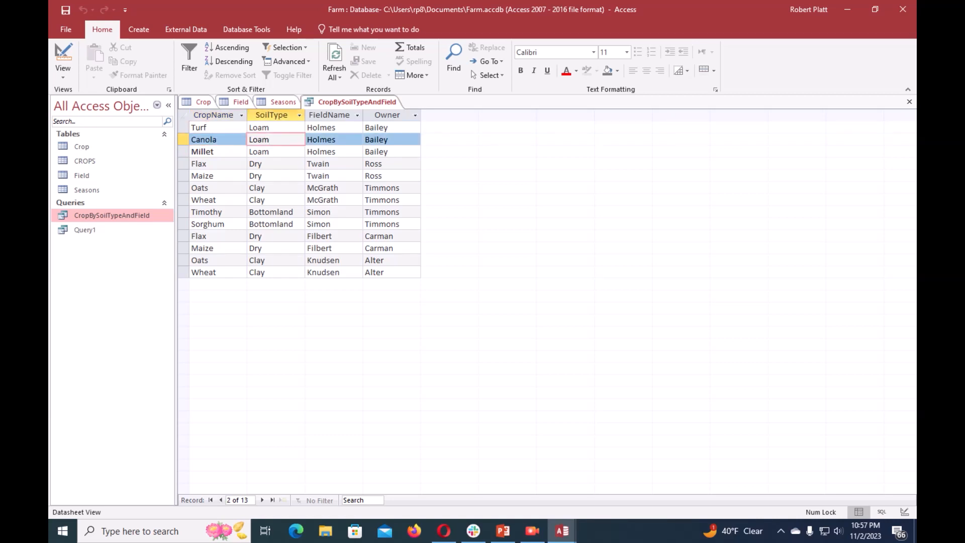
{"action": "left_click", "coordinate": [333, 127]}
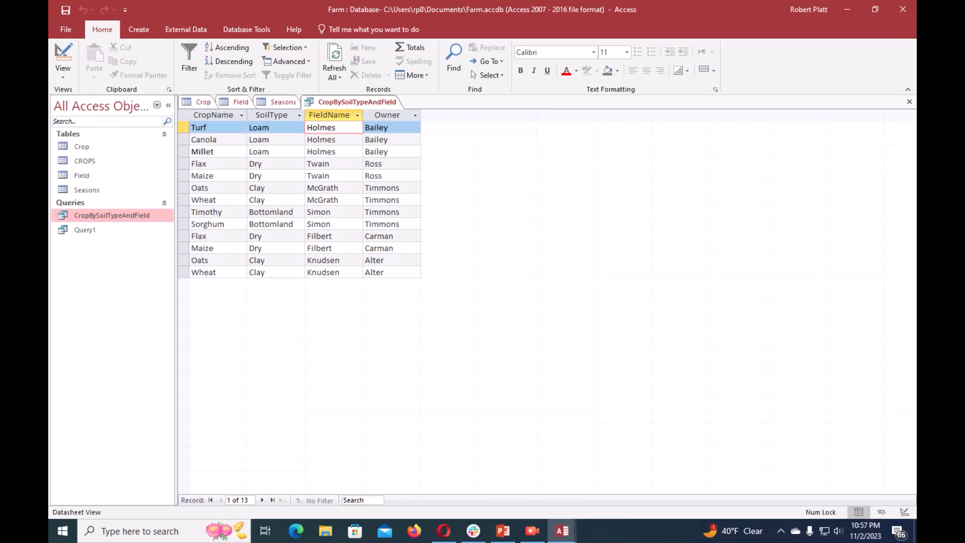
{"action": "left_click", "coordinate": [333, 140]}
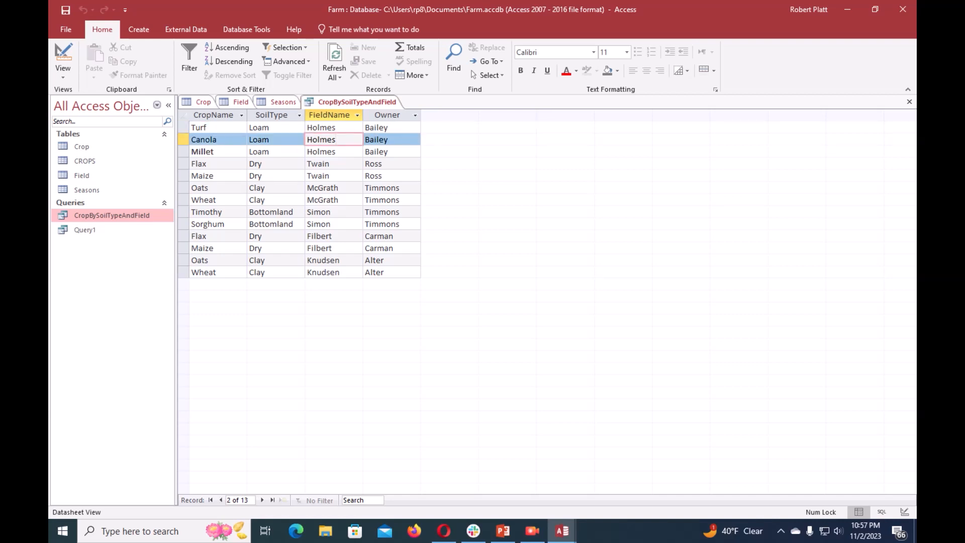
{"action": "left_click", "coordinate": [336, 152]}
{"action": "left_click", "coordinate": [379, 152]}
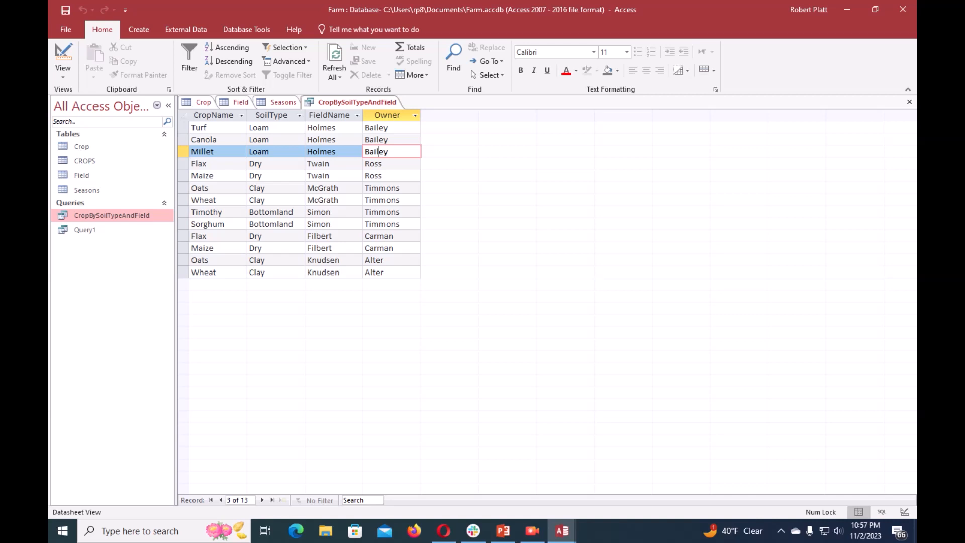
Compare the Dry, Bottomland and Loam entries in the SoilType column of the query results
{"action": "left_click", "coordinate": [250, 248]}
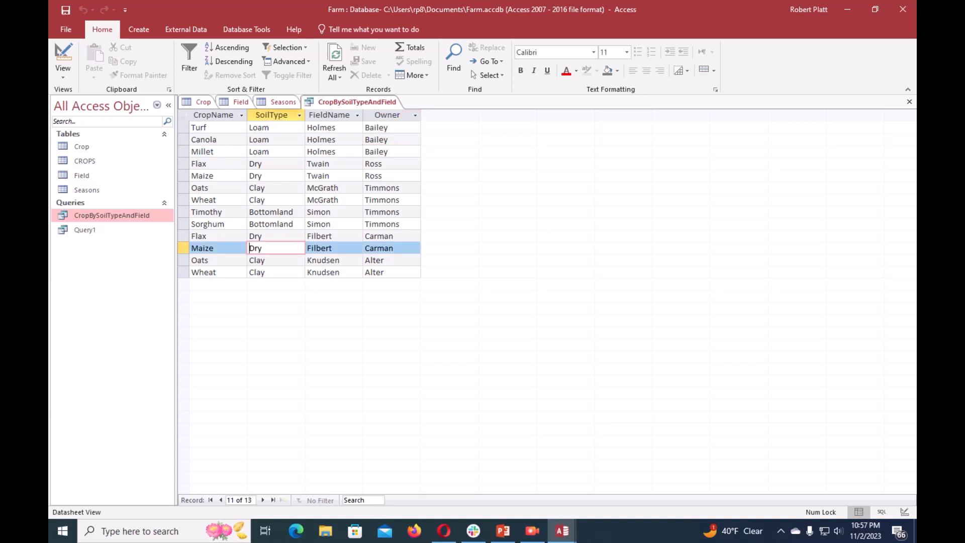
{"action": "left_click", "coordinate": [250, 224]}
{"action": "left_click", "coordinate": [254, 164]}
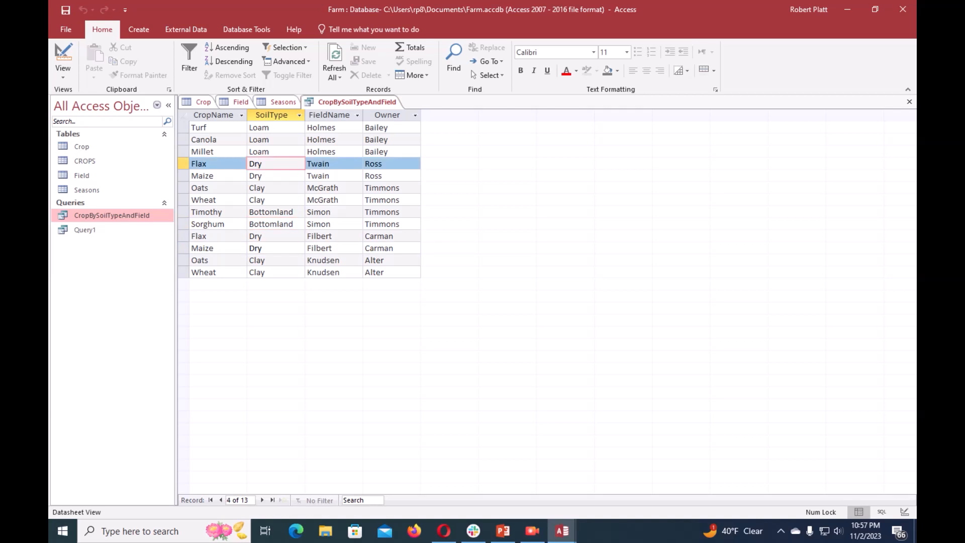
{"action": "left_click", "coordinate": [250, 127]}
{"action": "left_click", "coordinate": [258, 152]}
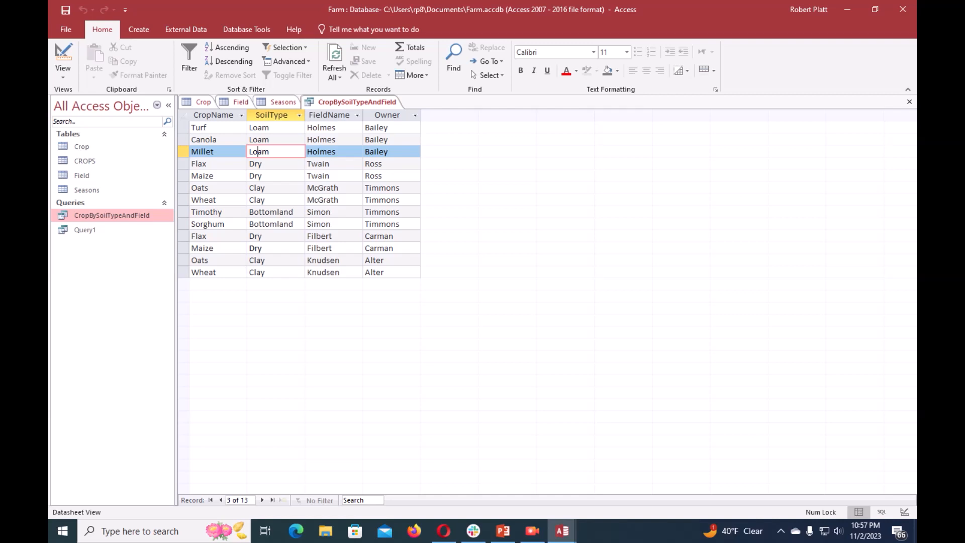
Examine the crops and owners listed for the different fields in the query results, including the repeated Wheat and Maize records
{"action": "left_click", "coordinate": [209, 272]}
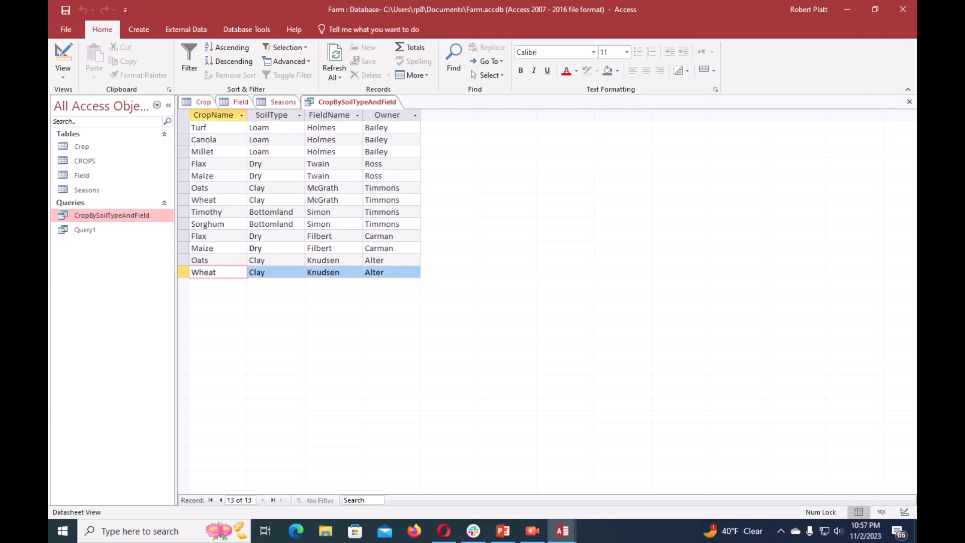
{"action": "left_click", "coordinate": [204, 248]}
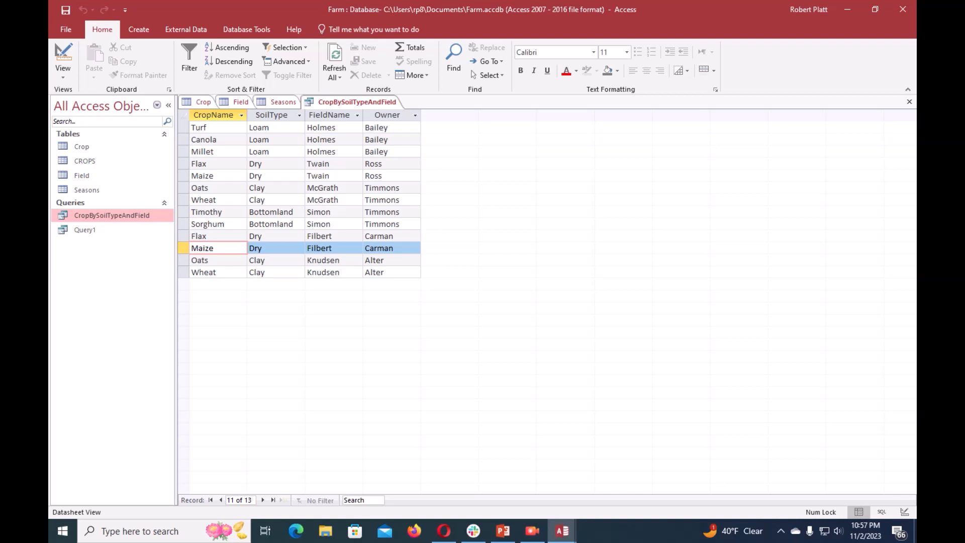
{"action": "left_click", "coordinate": [209, 175]}
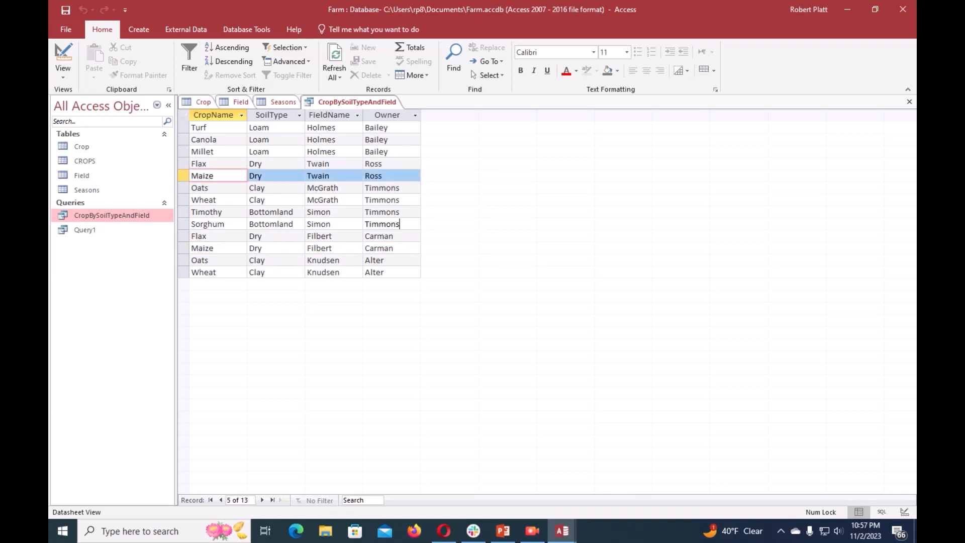
{"action": "left_click", "coordinate": [398, 224]}
{"action": "left_click", "coordinate": [400, 211]}
{"action": "left_click", "coordinate": [214, 200]}
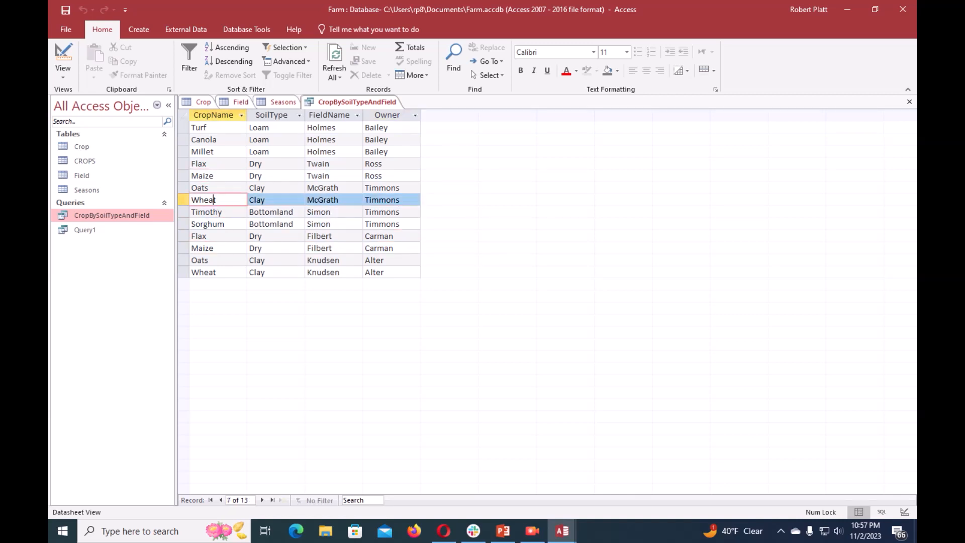
{"action": "left_click", "coordinate": [205, 187]}
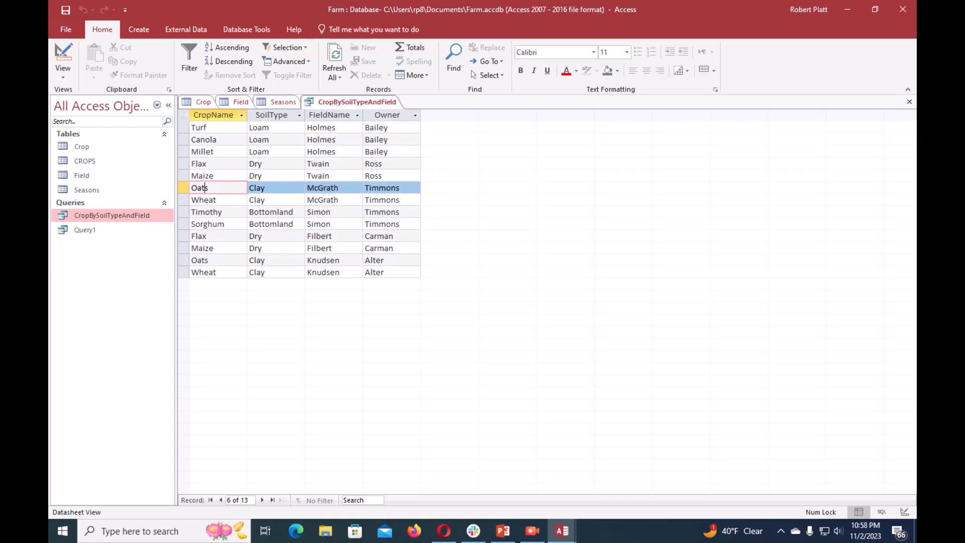
{"action": "left_click", "coordinate": [213, 273]}
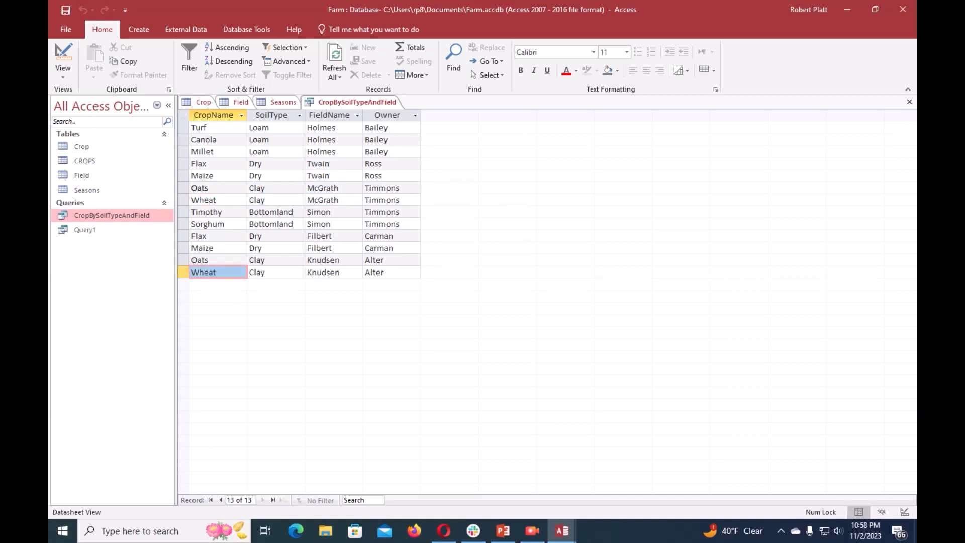
{"action": "left_click", "coordinate": [308, 139]}
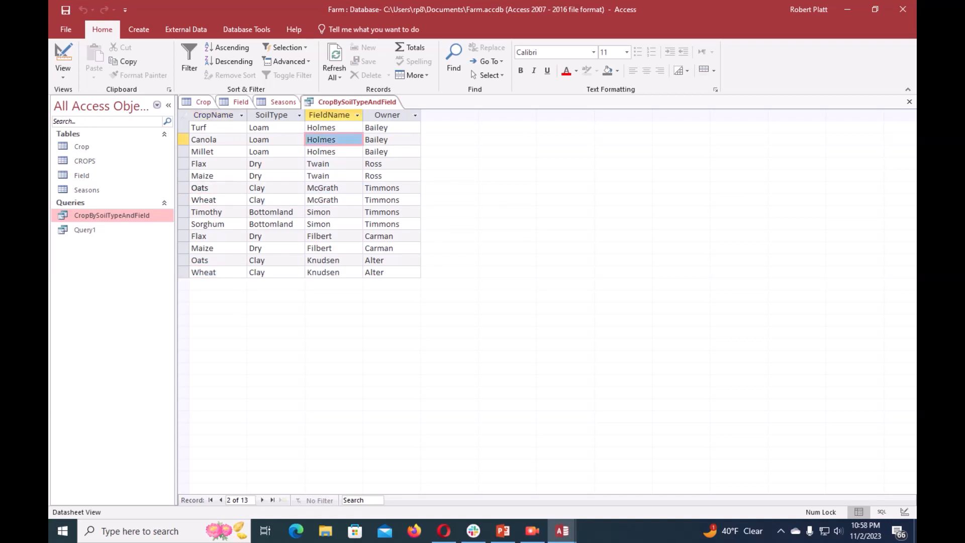
Sort the CropBySoilTypeAndField query results by CropName from A to Z
{"action": "left_click", "coordinate": [383, 151]}
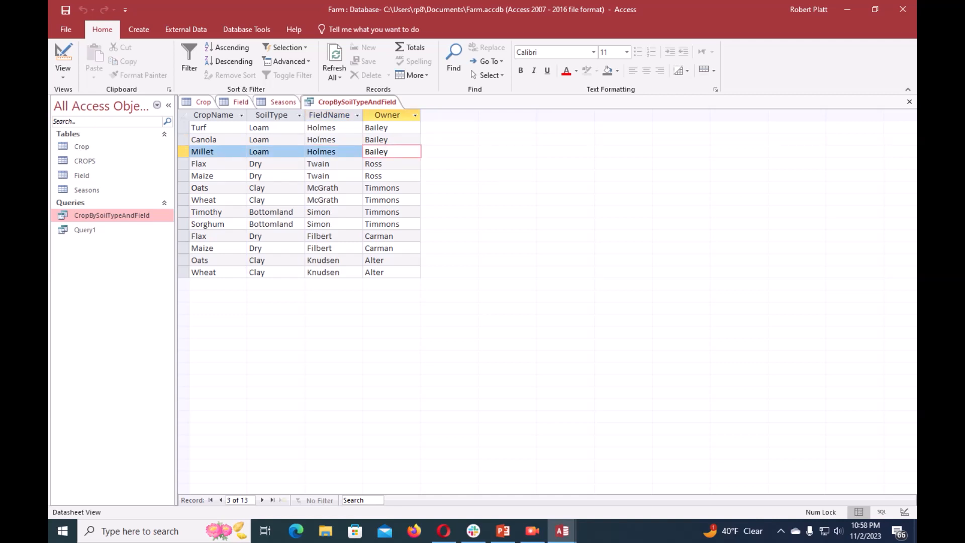
{"action": "right_click", "coordinate": [242, 116]}
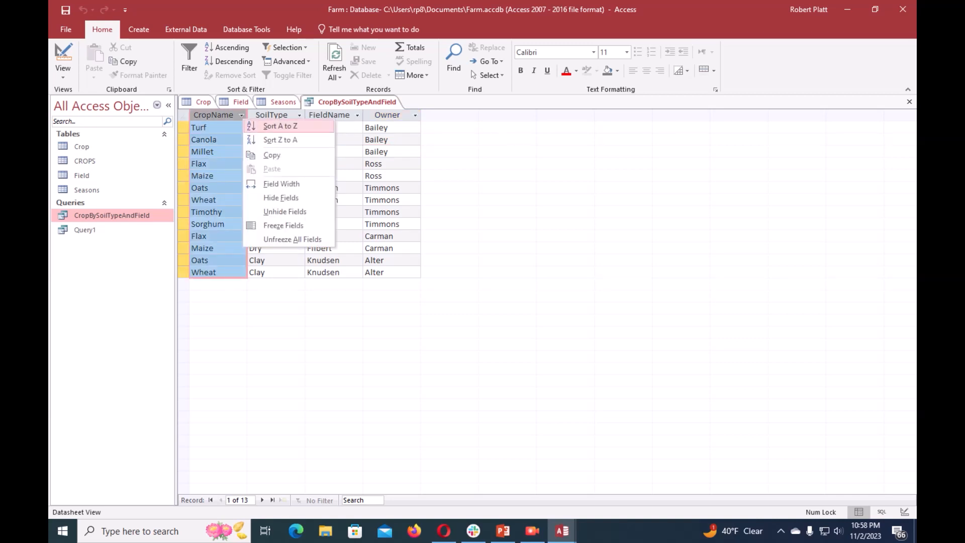
{"action": "left_click", "coordinate": [280, 126]}
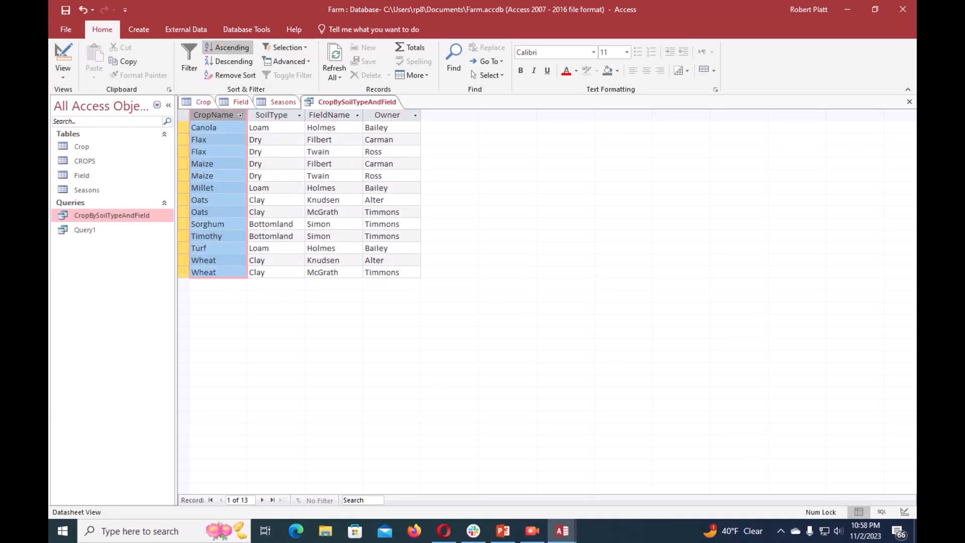
Examine the sorted crop names and compare the fields and owners of the repeated Oats and Wheat records
{"action": "left_click", "coordinate": [192, 176]}
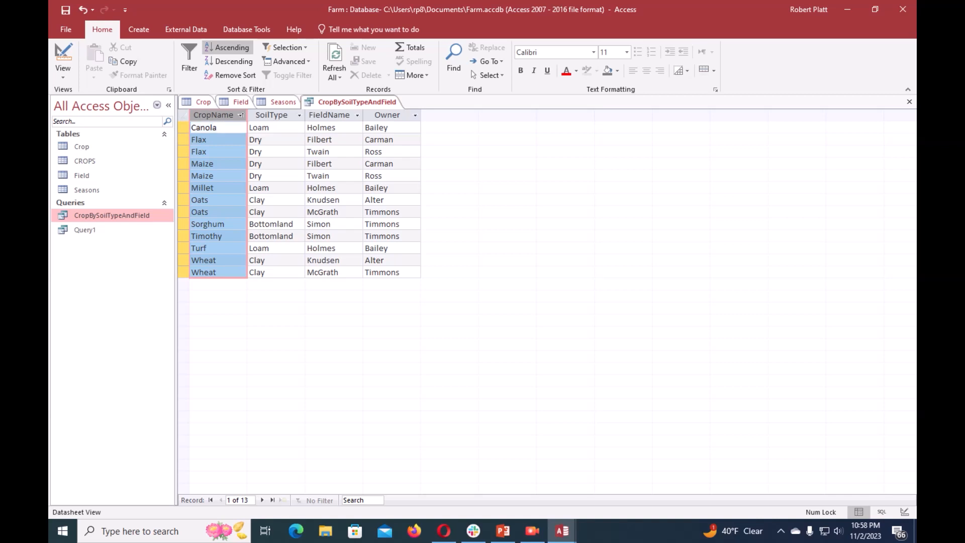
{"action": "left_click", "coordinate": [203, 272]}
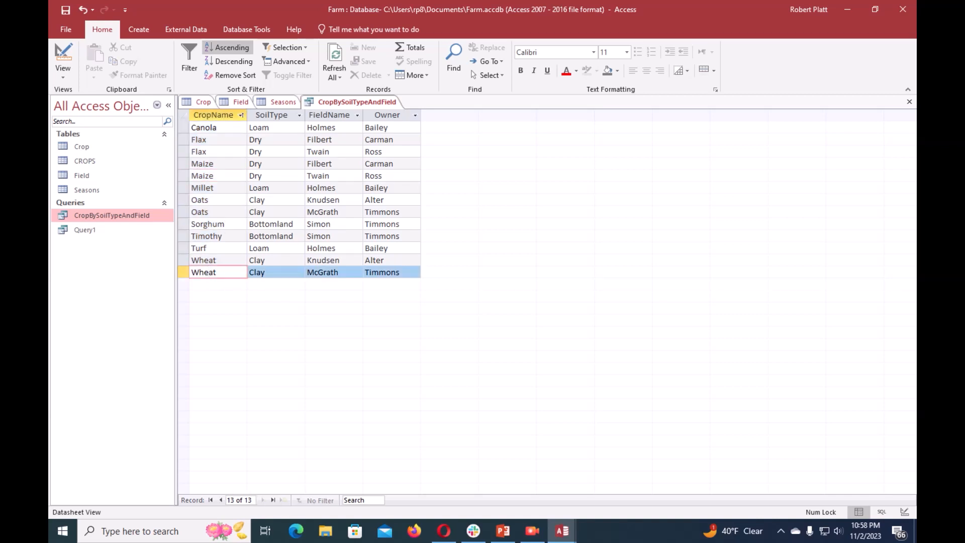
{"action": "left_click", "coordinate": [203, 260]}
{"action": "left_click", "coordinate": [206, 248]}
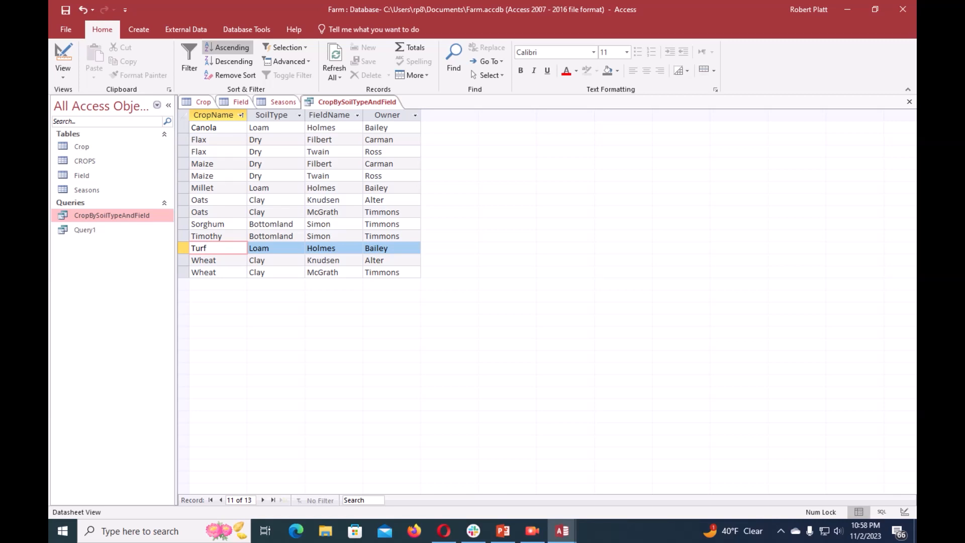
{"action": "left_click", "coordinate": [208, 224]}
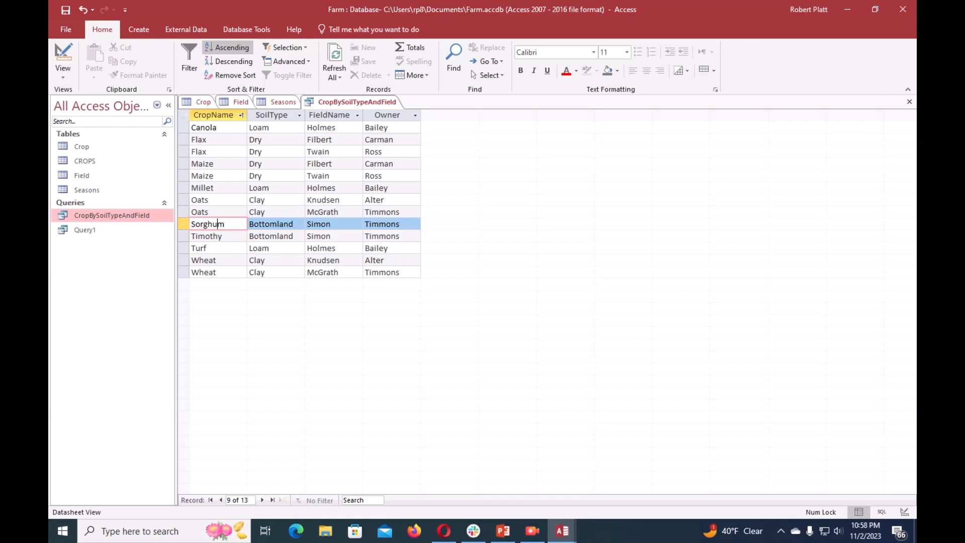
{"action": "key", "text": "Up"}
{"action": "key", "text": "Up"}
{"action": "key", "text": "Down"}
{"action": "key", "text": "Right"}
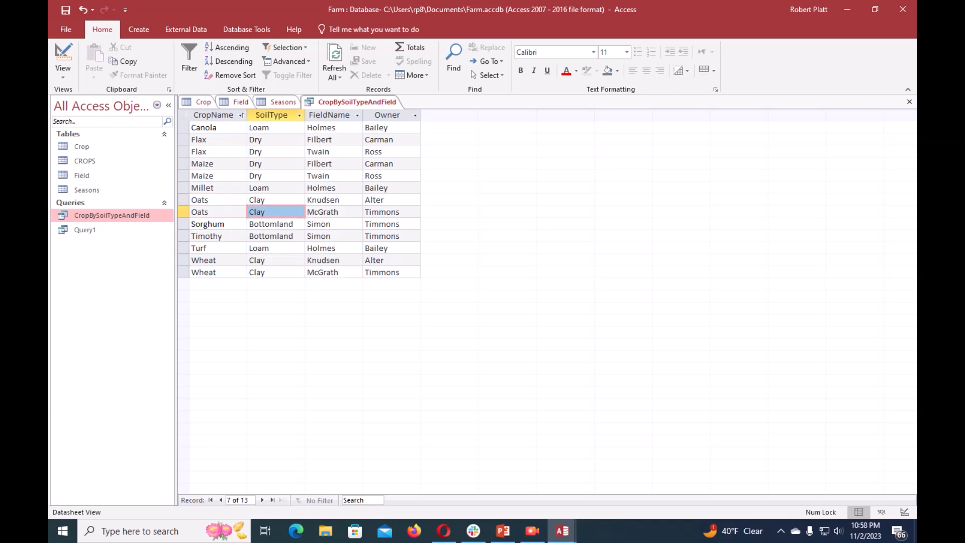
{"action": "left_click", "coordinate": [308, 200]}
{"action": "left_click", "coordinate": [327, 212]}
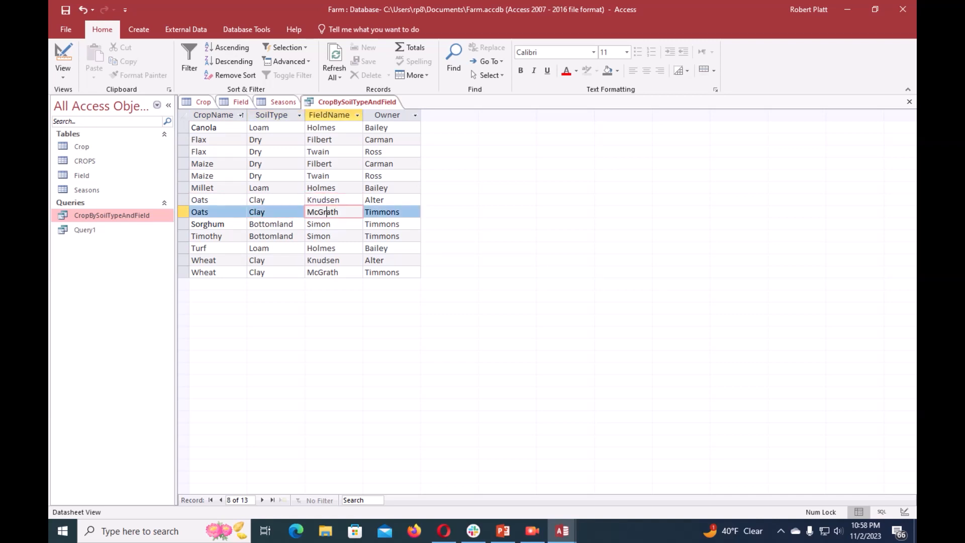
{"action": "left_click", "coordinate": [376, 199]}
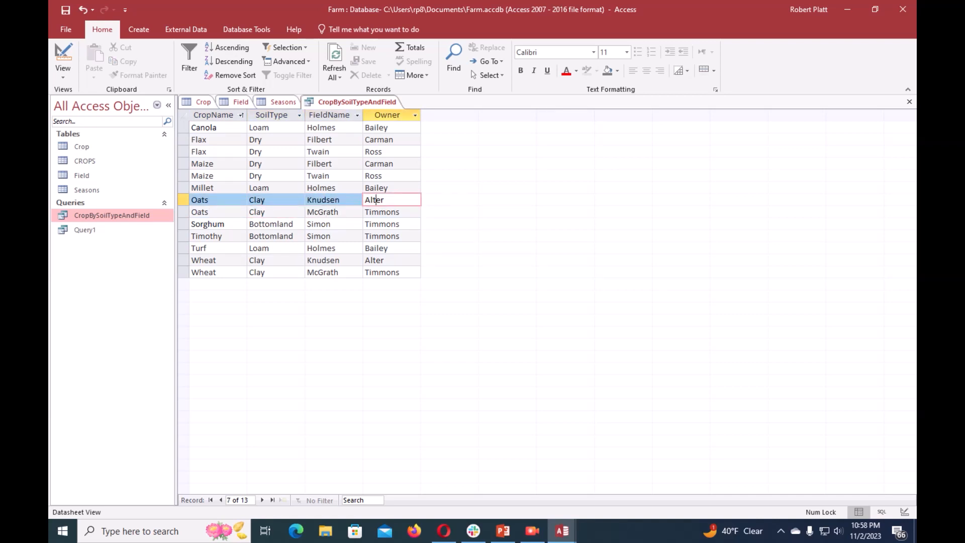
{"action": "left_click", "coordinate": [200, 272]}
{"action": "left_click", "coordinate": [200, 260]}
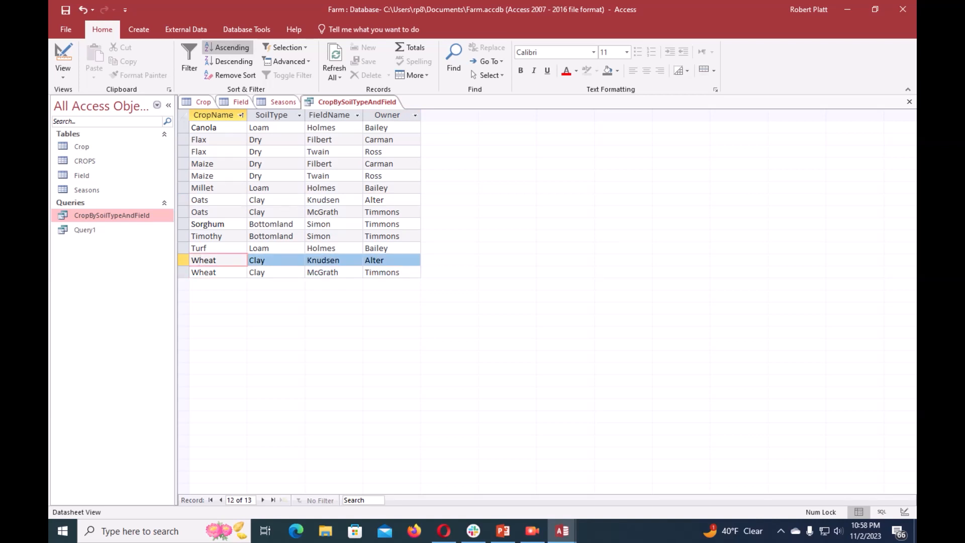
Compare the Maize records and the soil types and owners of the Millet, Sorghum, Timothy and Turf records
{"action": "left_click", "coordinate": [208, 163]}
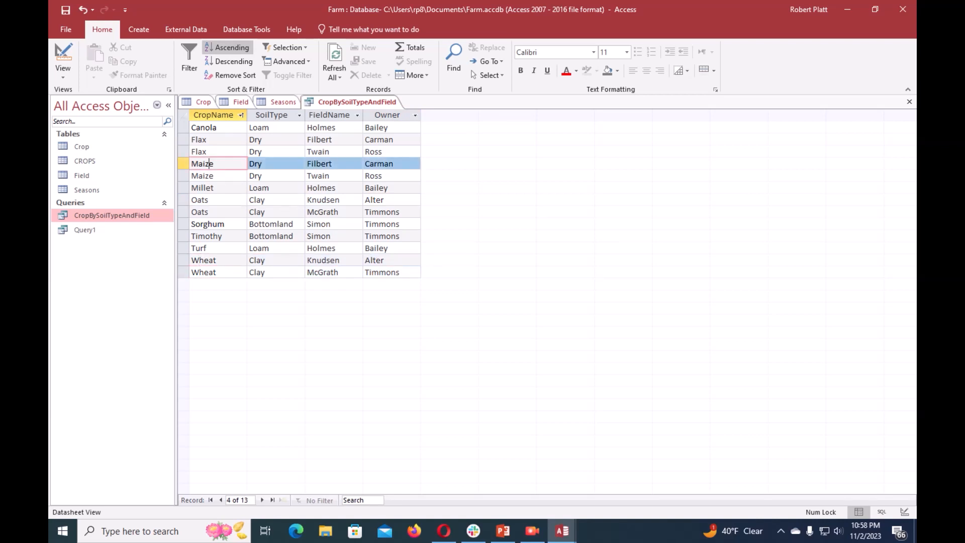
{"action": "left_click", "coordinate": [209, 175]}
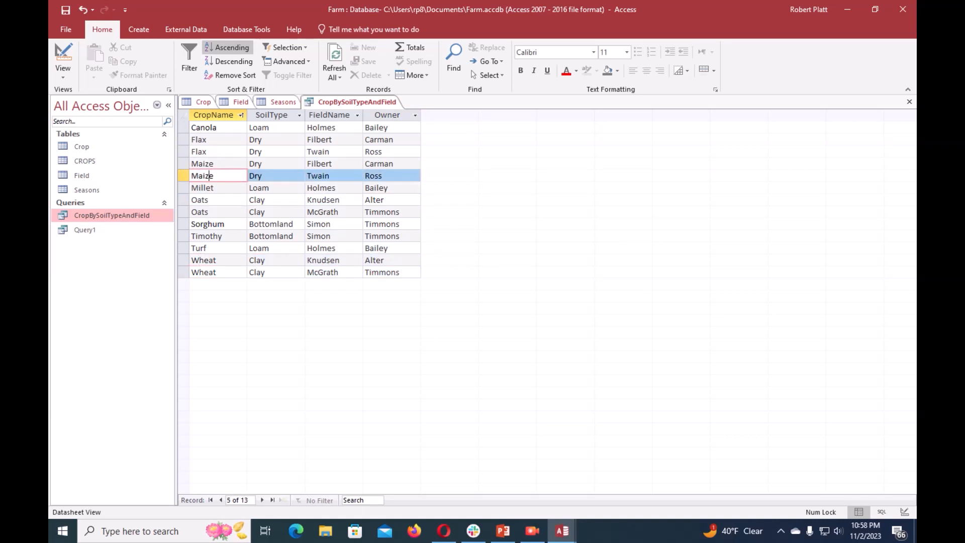
{"action": "left_click", "coordinate": [214, 188]}
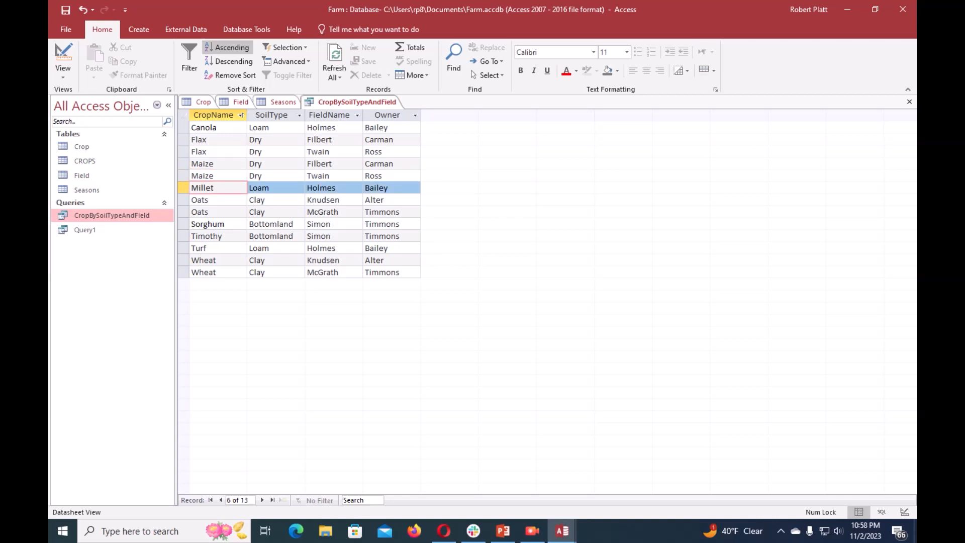
{"action": "left_click", "coordinate": [275, 187]}
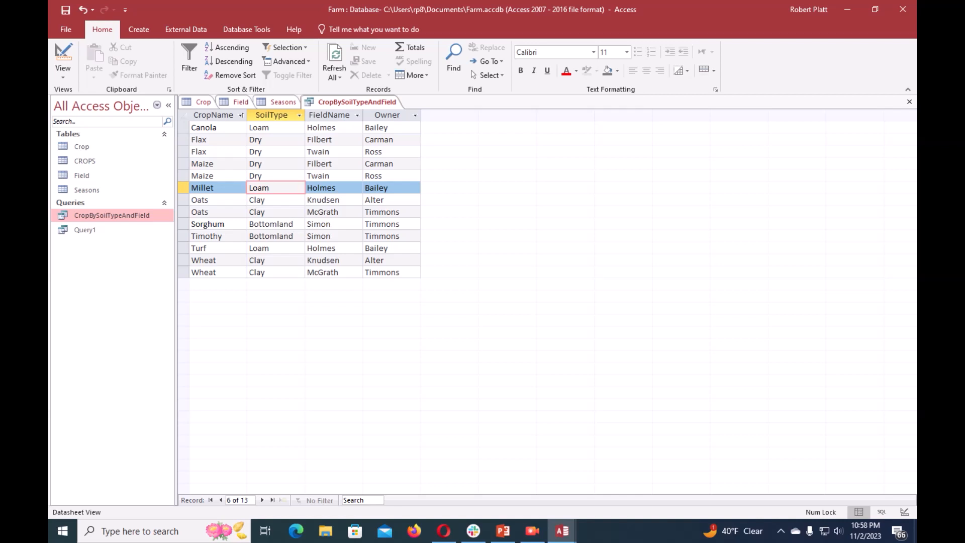
{"action": "left_click", "coordinate": [277, 237]}
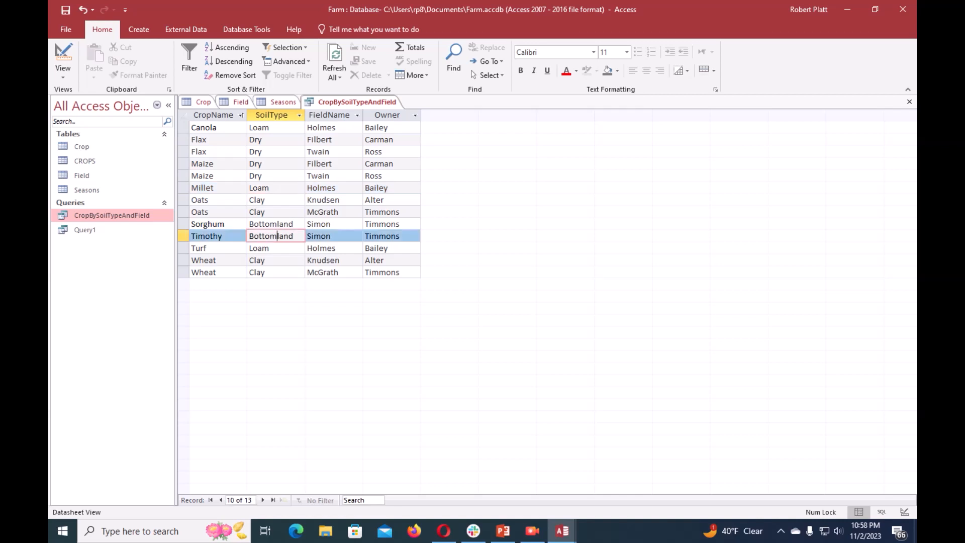
{"action": "left_click", "coordinate": [270, 224]}
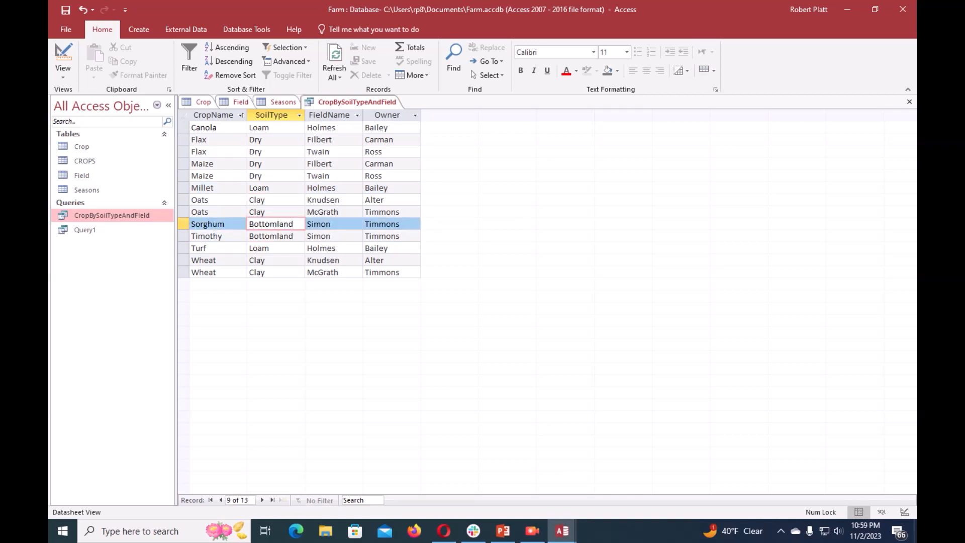
{"action": "left_click", "coordinate": [270, 248]}
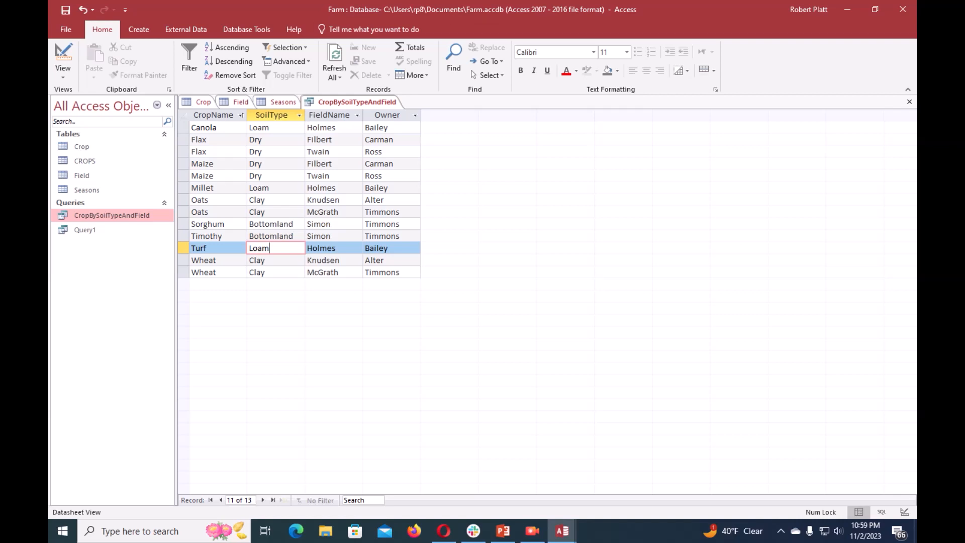
{"action": "left_click", "coordinate": [401, 272]}
{"action": "left_click", "coordinate": [364, 188]}
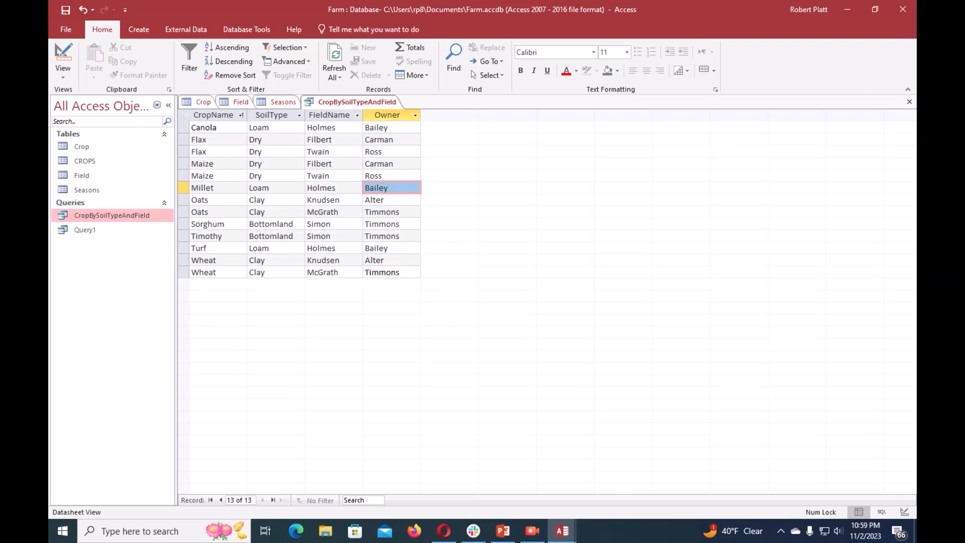
{"action": "left_click", "coordinate": [393, 152]}
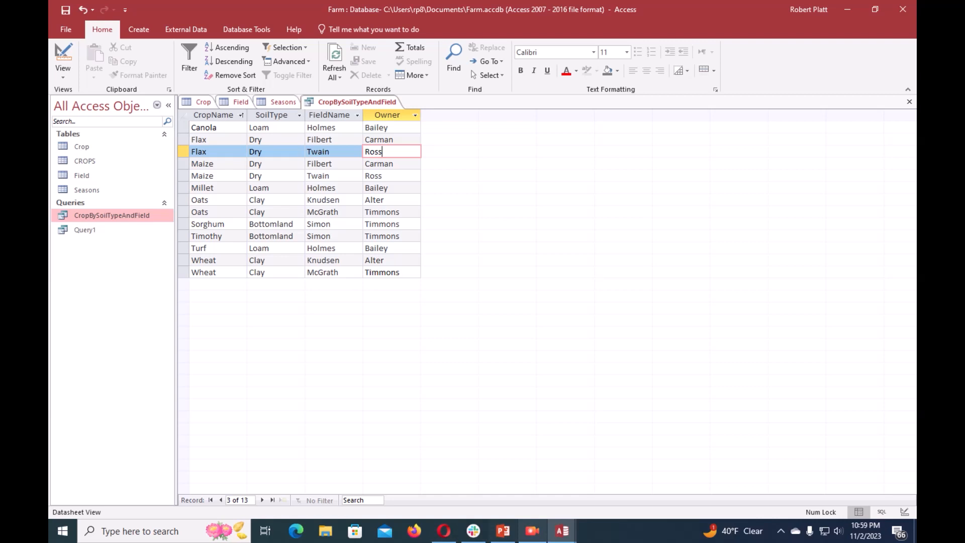
Switch to the Access Part 1 presentation in PowerPoint and select slide 4, the closing Thanks for Watching slide
{"action": "left_click", "coordinate": [562, 531]}
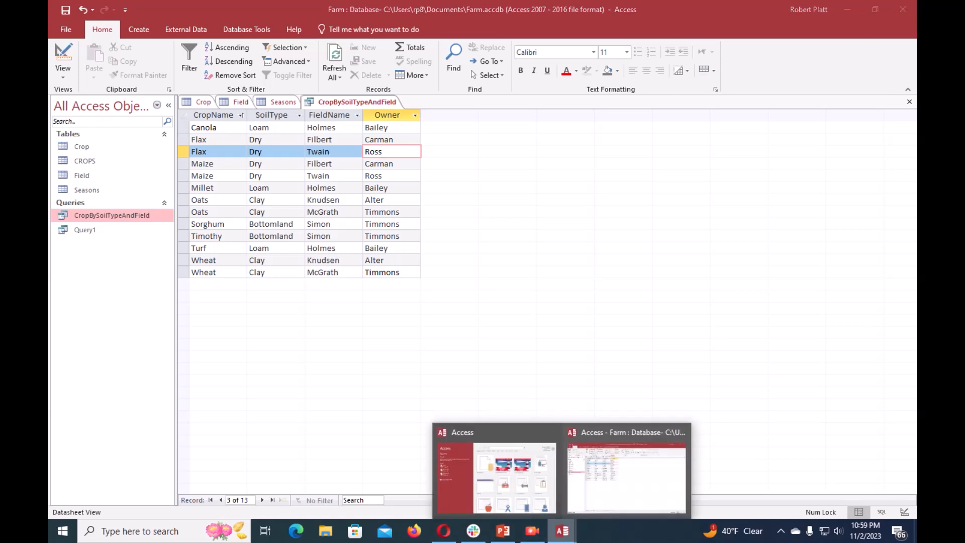
{"action": "mouse_move", "coordinate": [498, 475]}
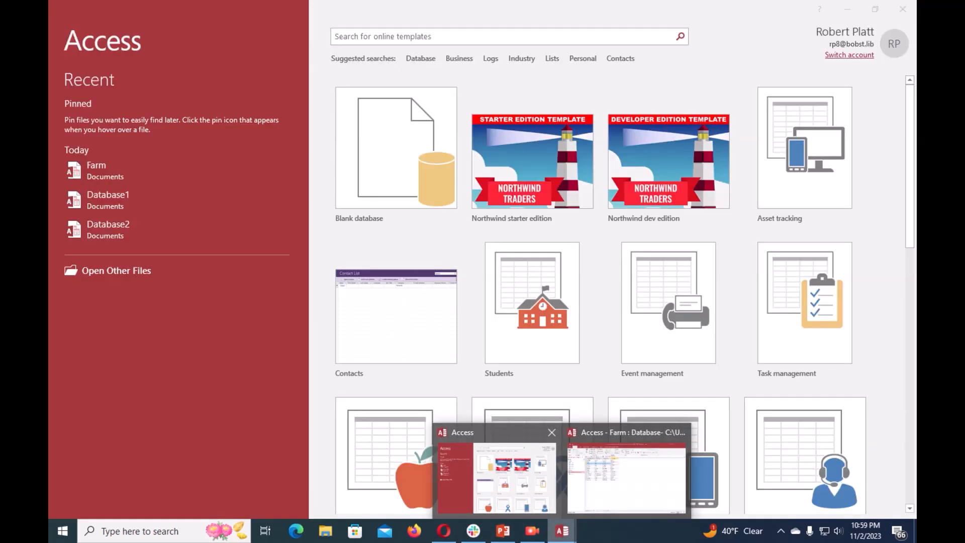
{"action": "left_click", "coordinate": [502, 531]}
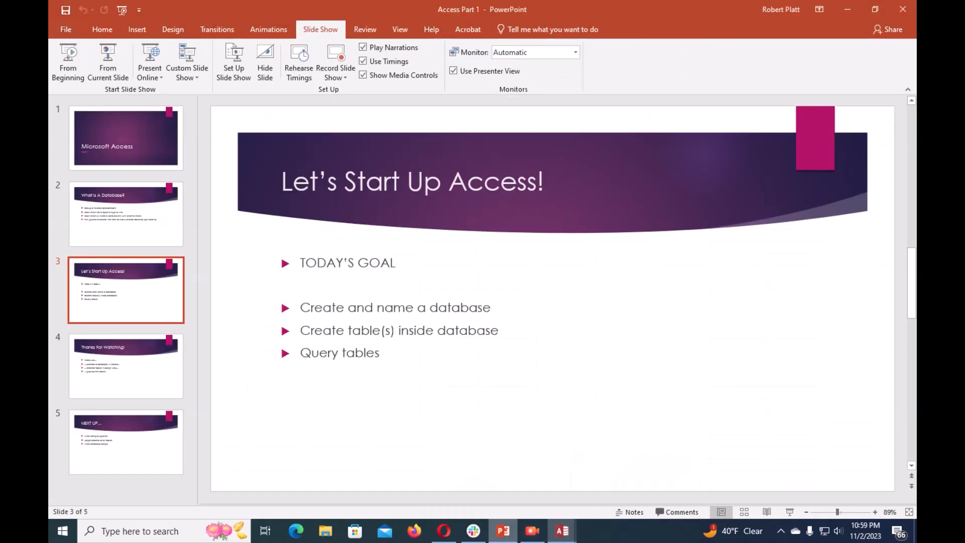
{"action": "left_click", "coordinate": [126, 368]}
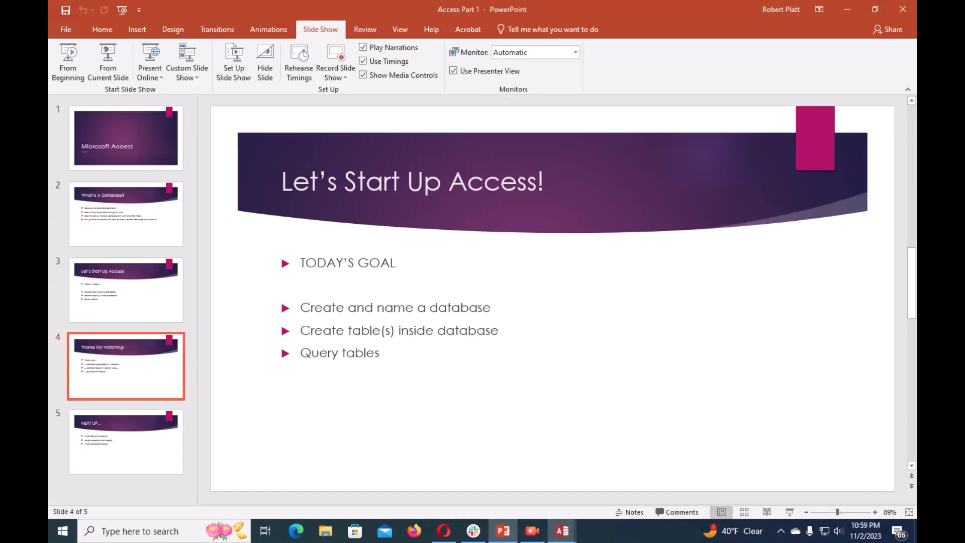